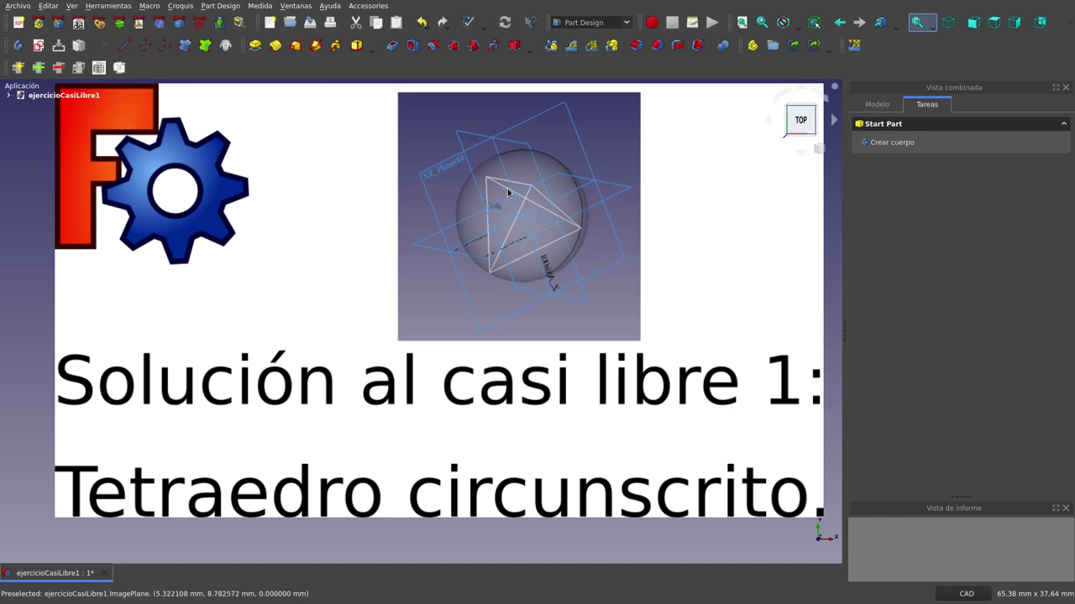
Expand the ejercicioCasiLibre1 document tree and hide the ImagePlane object.
scroll(510, 196, "up", 5)
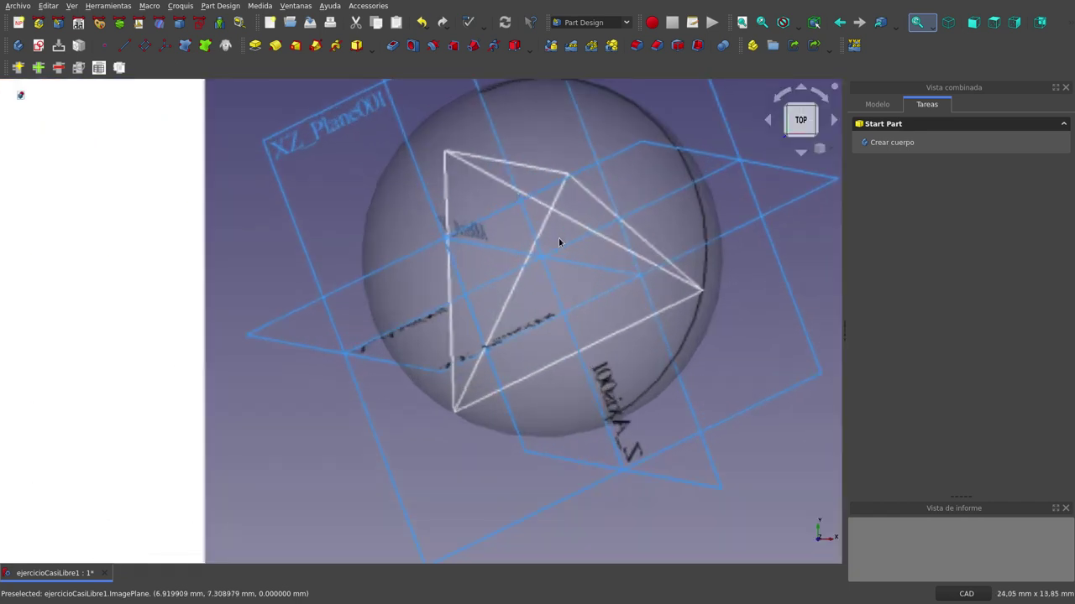
scroll(531, 269, "down", 1)
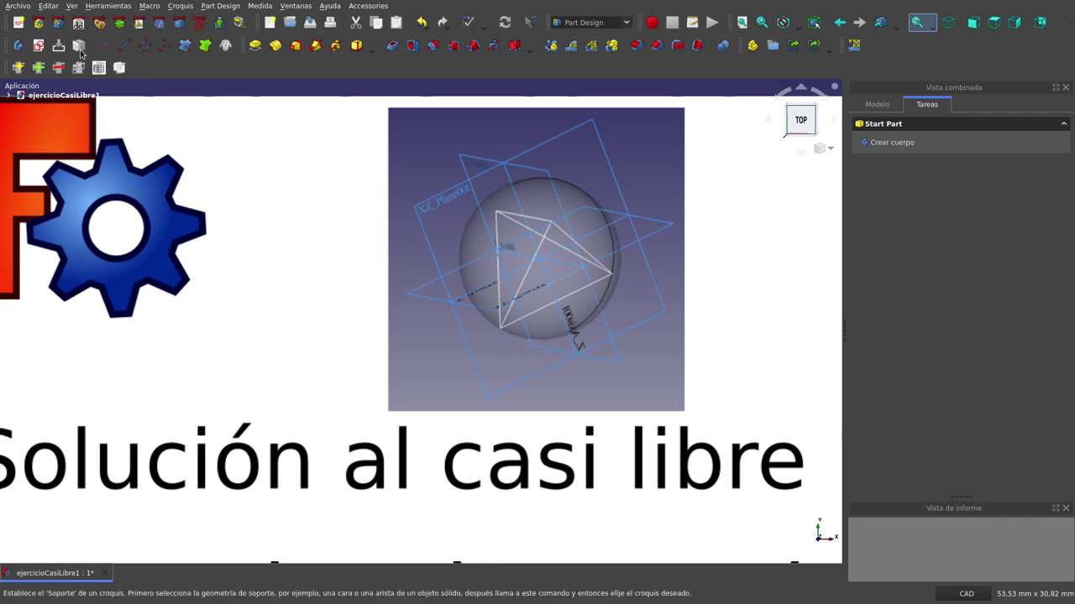
scroll(509, 263, "down", 3)
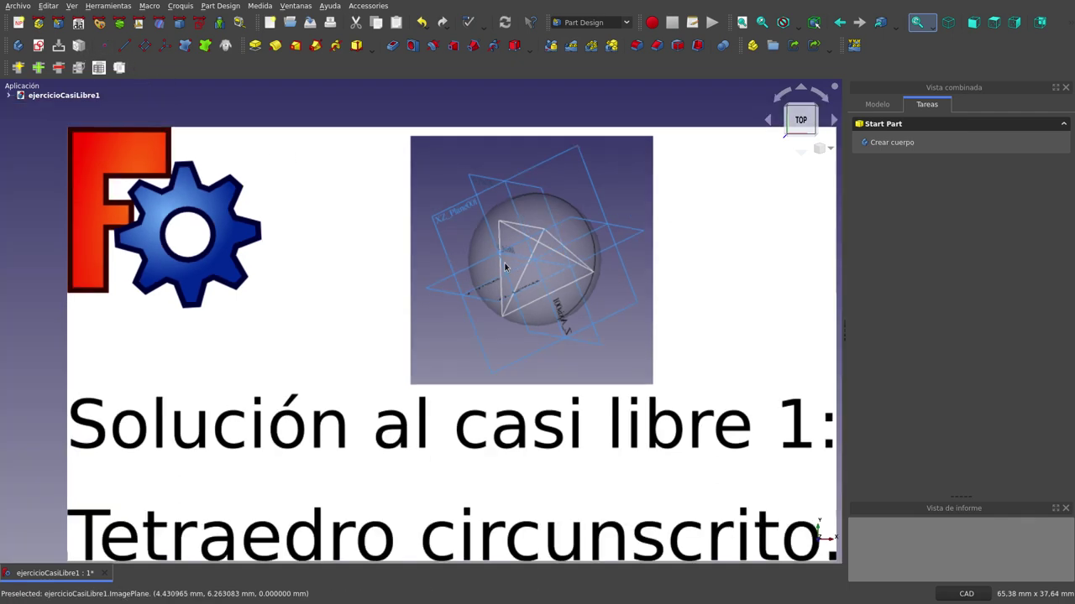
left_click(9, 95)
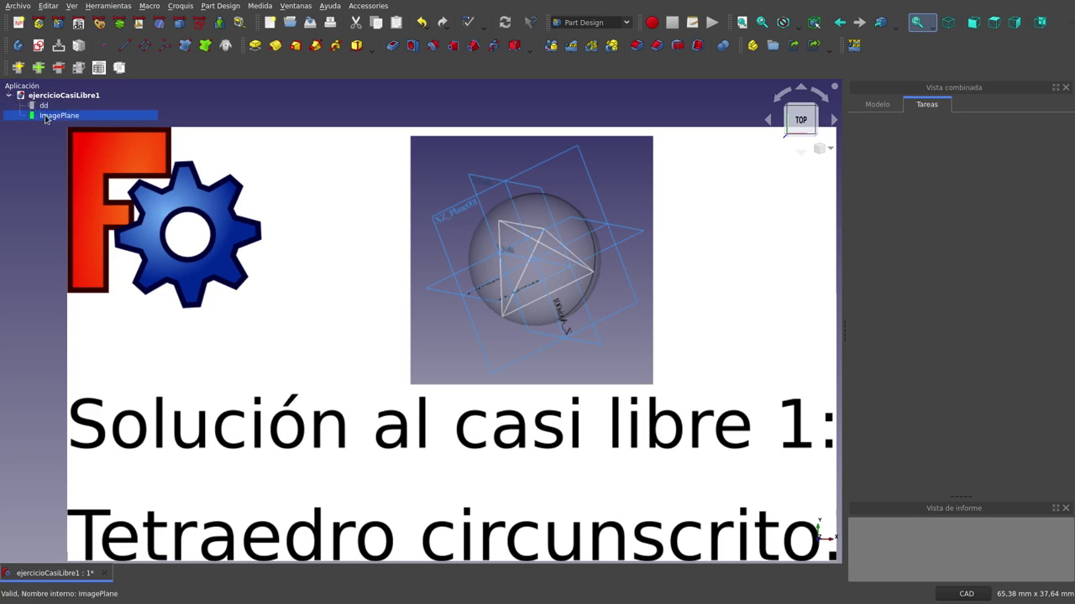
left_click(46, 116)
key("space")
Examine the dd object's data properties and the formula that defines its side-separation property.
left_click(44, 107)
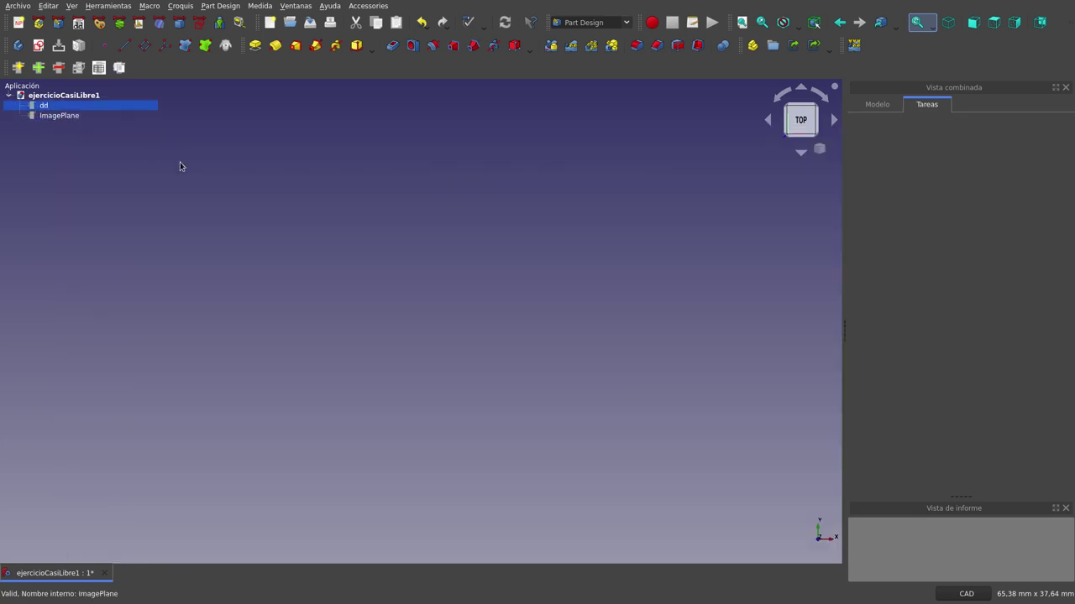
left_click(876, 105)
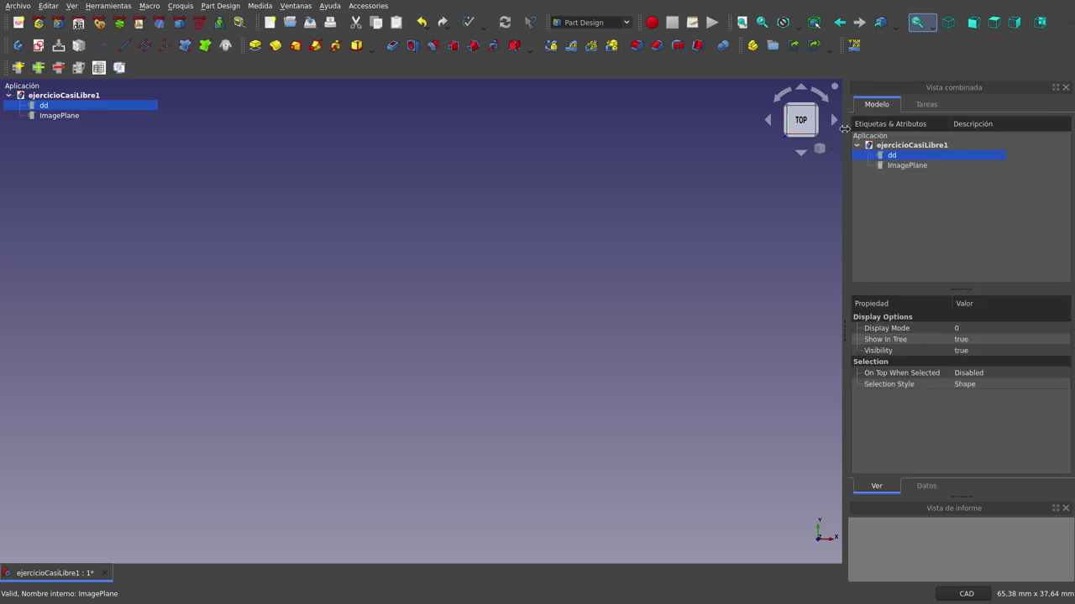
left_click(927, 486)
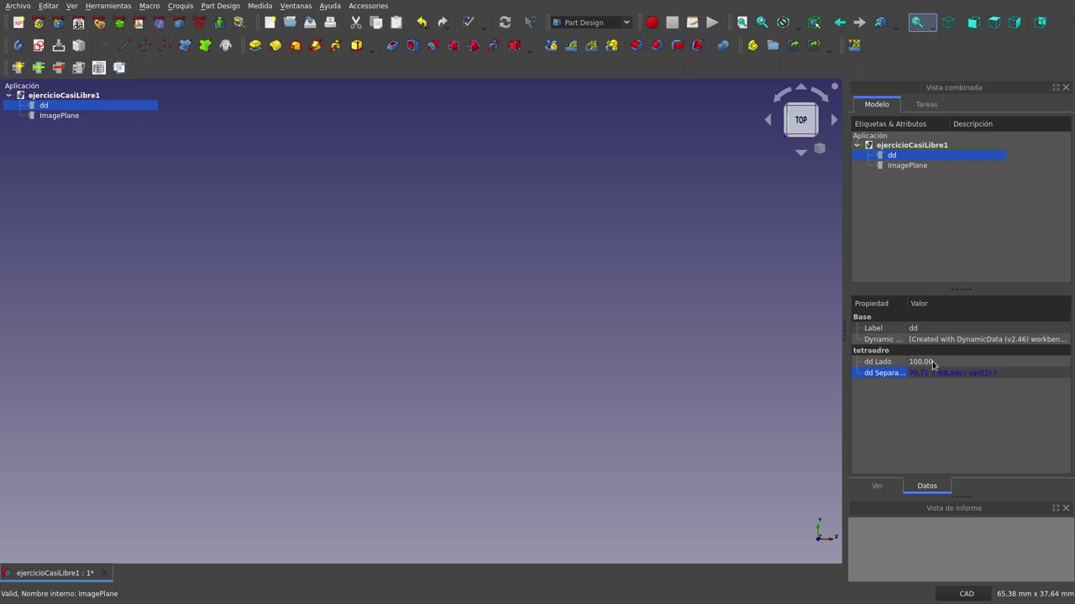
left_click(1012, 374)
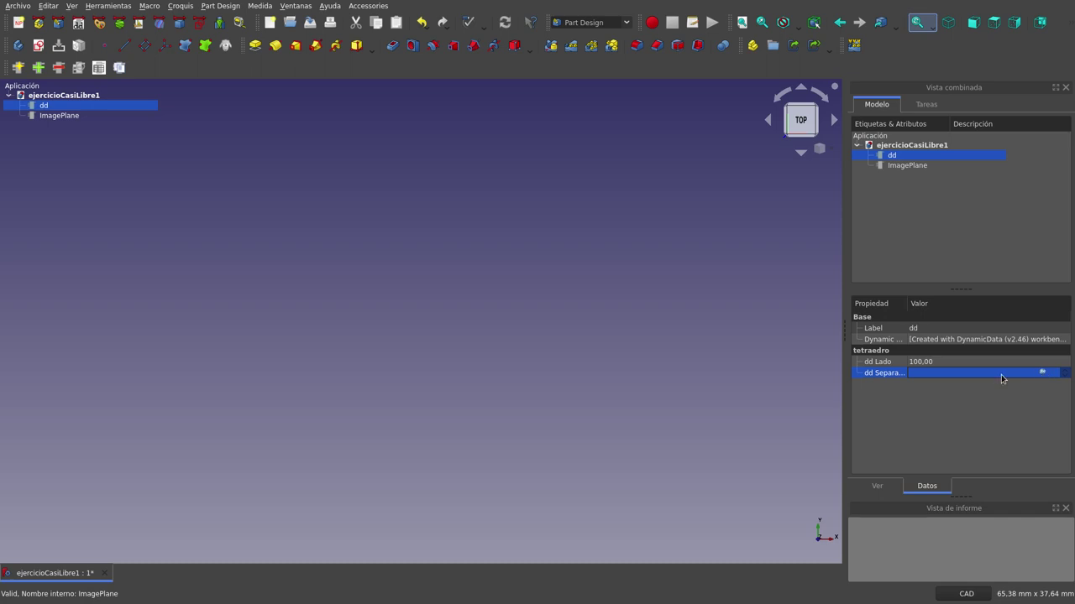
left_click(1040, 373)
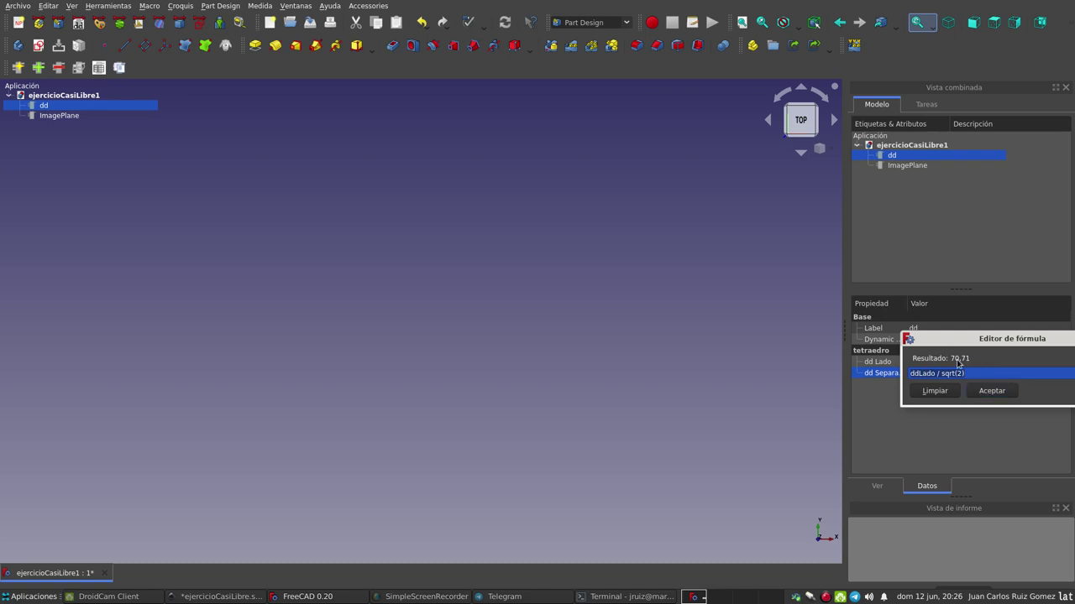
left_click(768, 217)
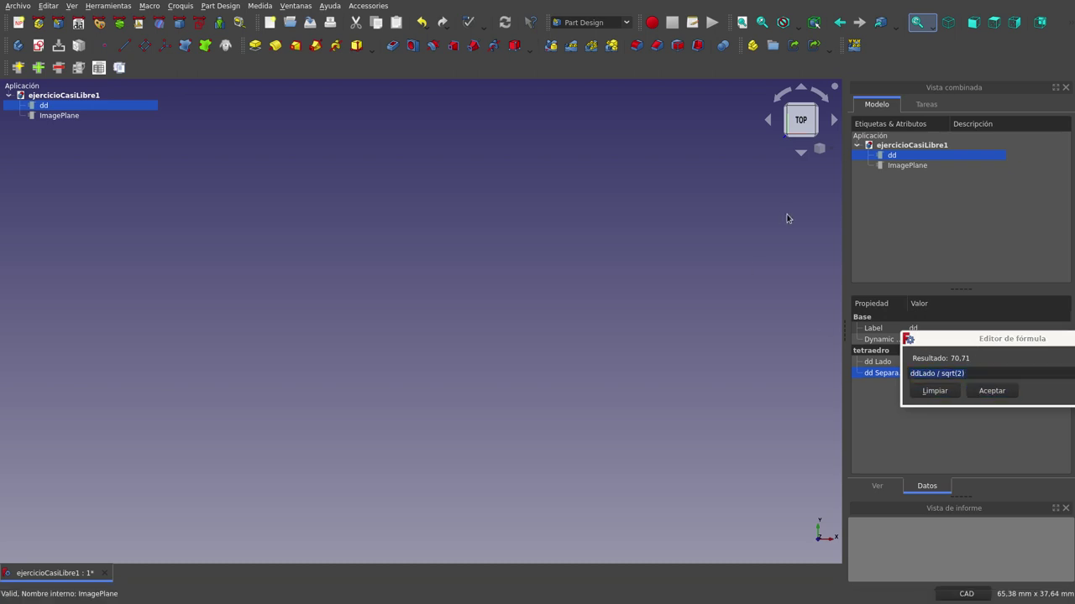
left_click(943, 343)
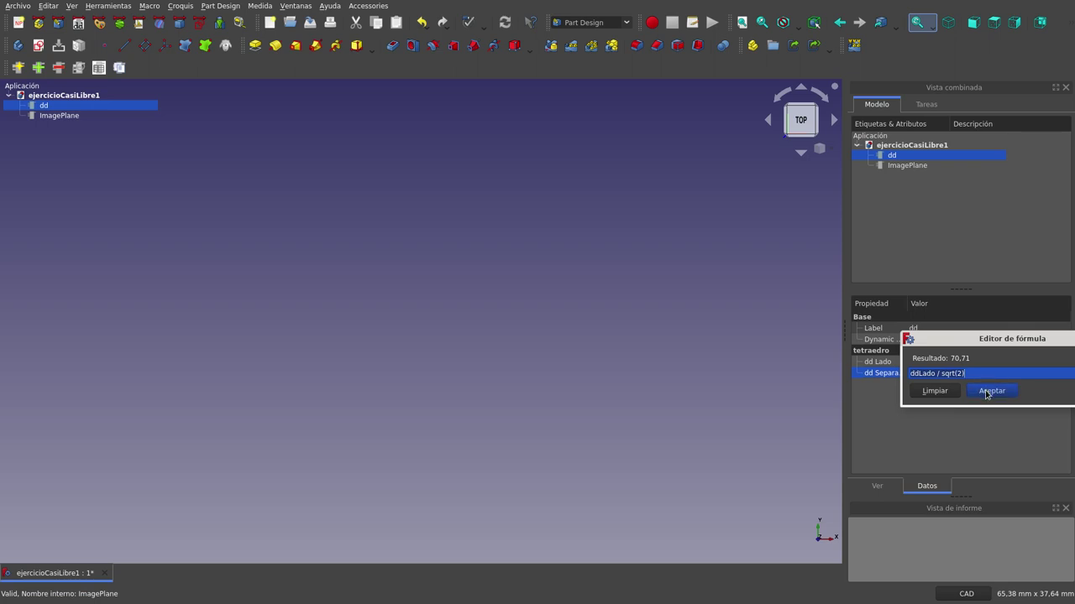
left_click(990, 391)
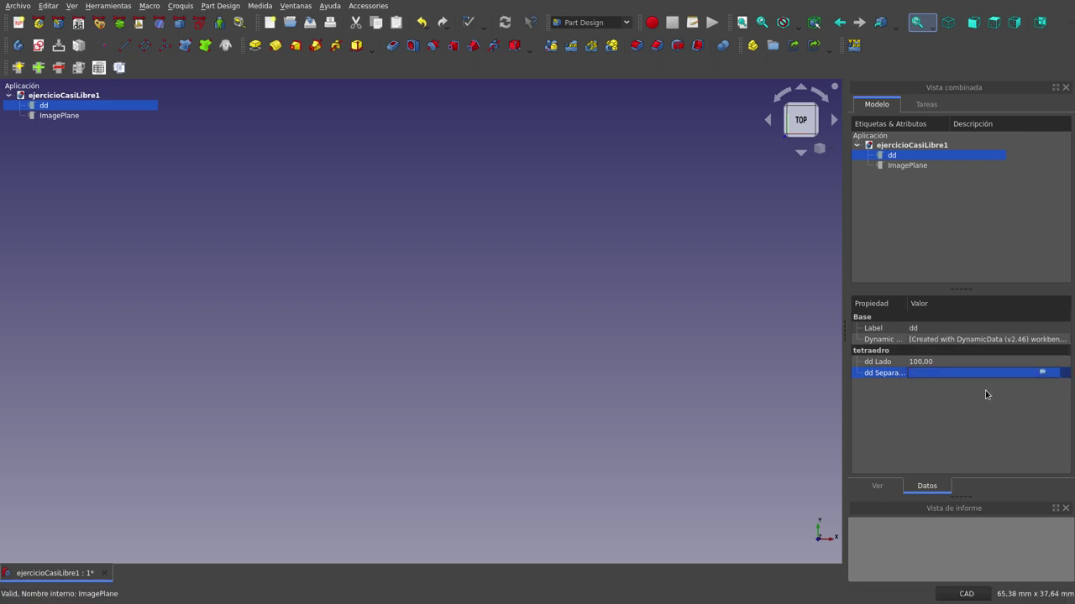
left_click(790, 375)
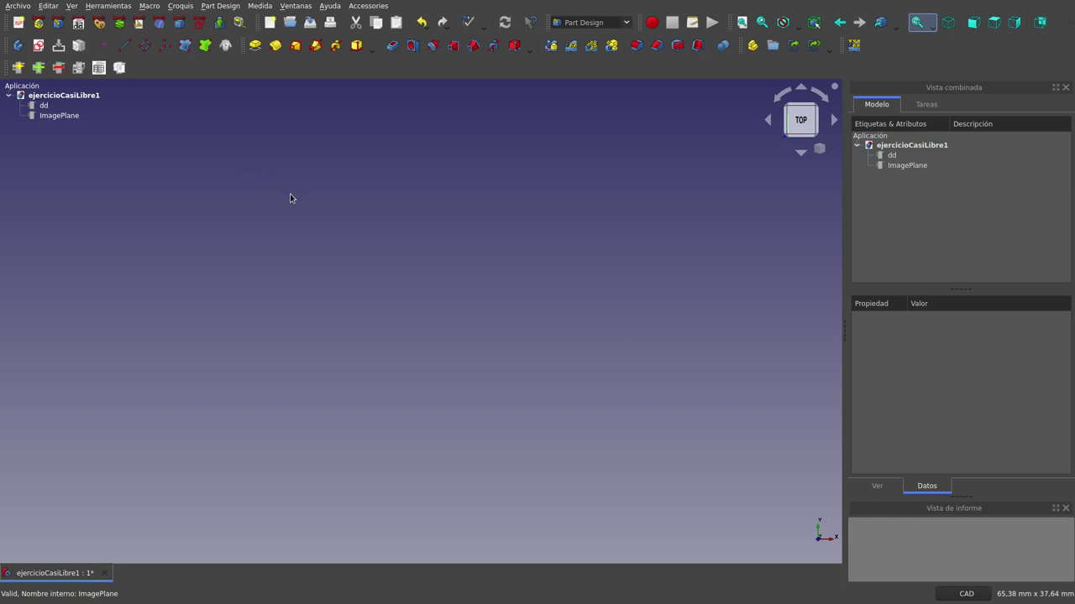
Create a new body and start a sketch on its XZ plane.
left_click(17, 45)
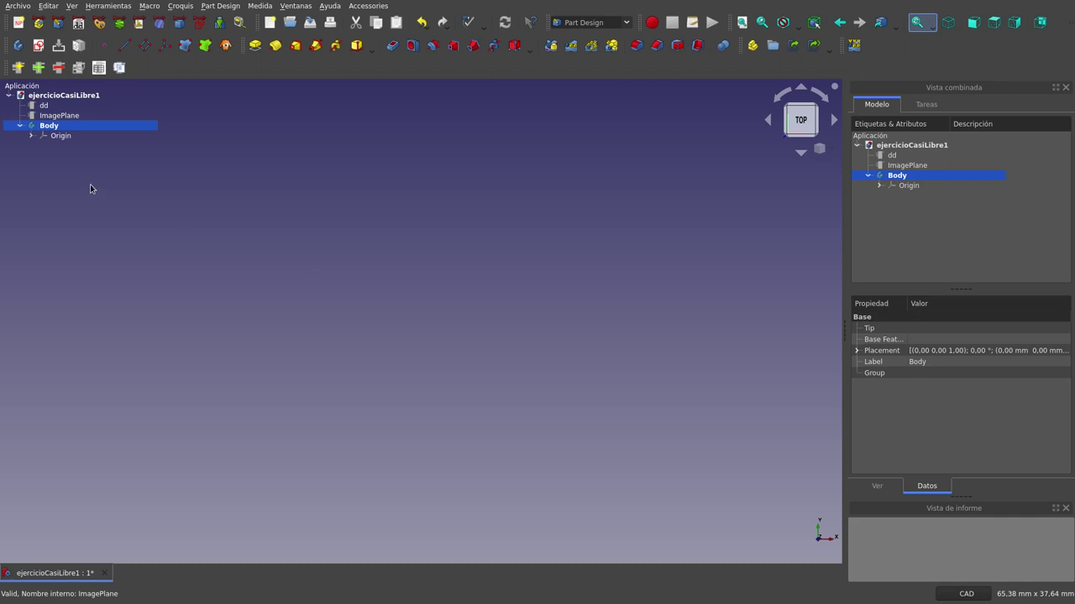
left_click(38, 46)
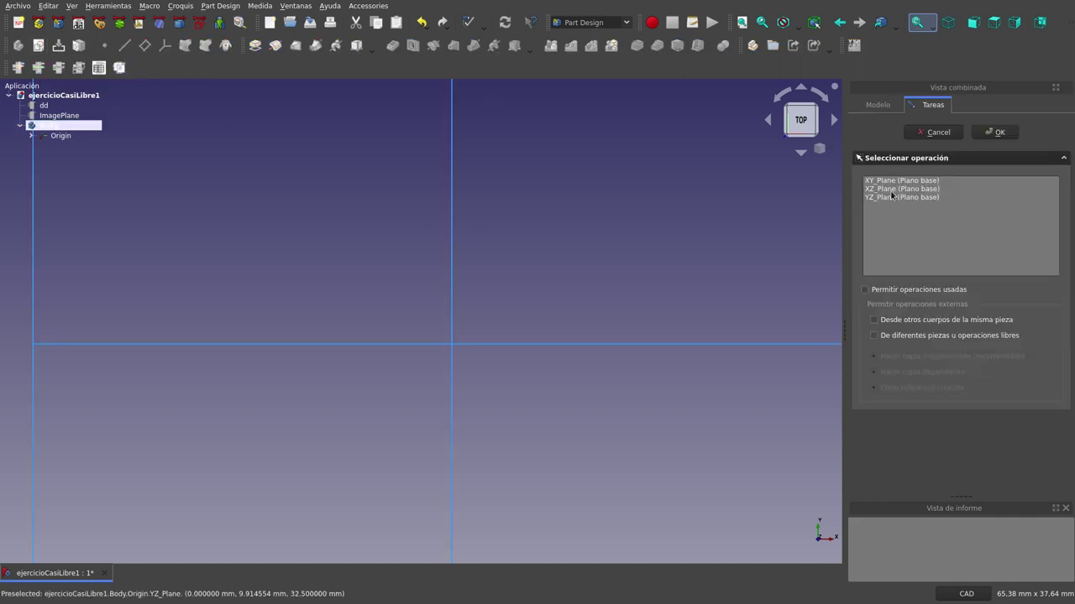
left_click(893, 189)
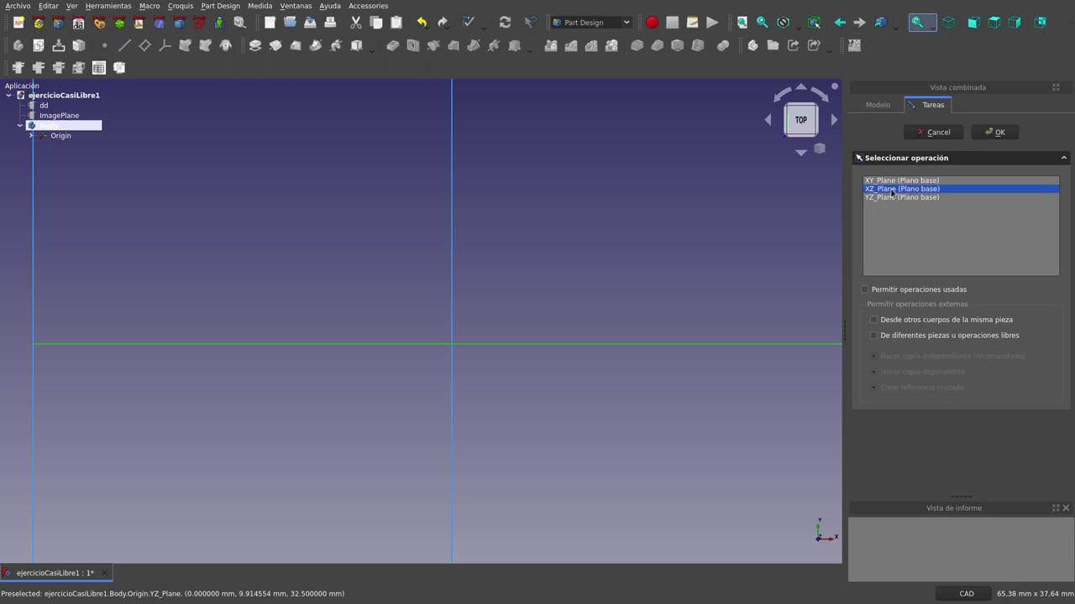
double_click(892, 190)
left_click(72, 141)
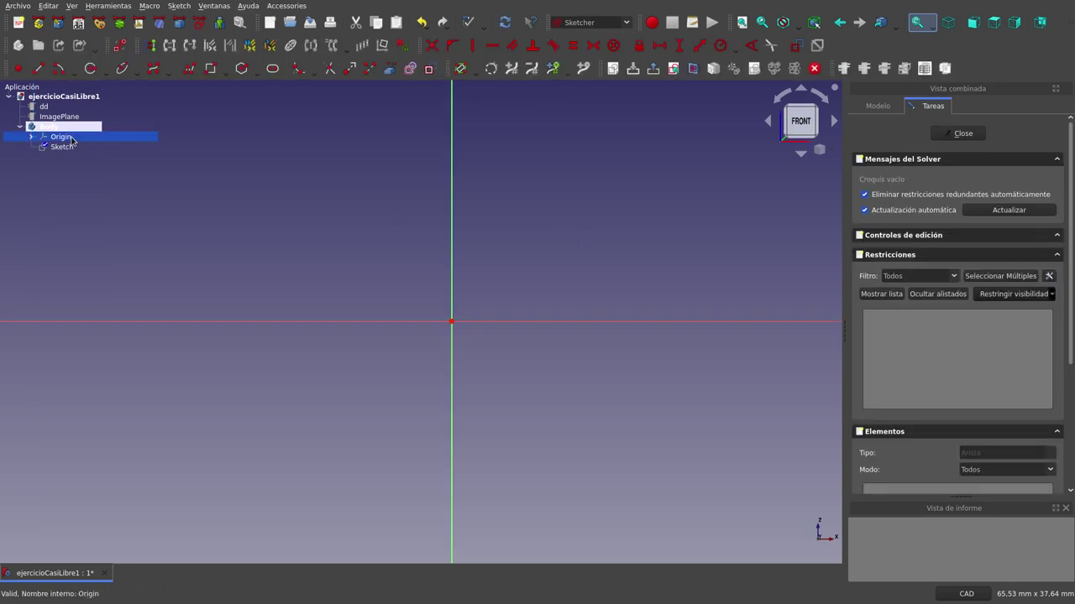
left_click(332, 204)
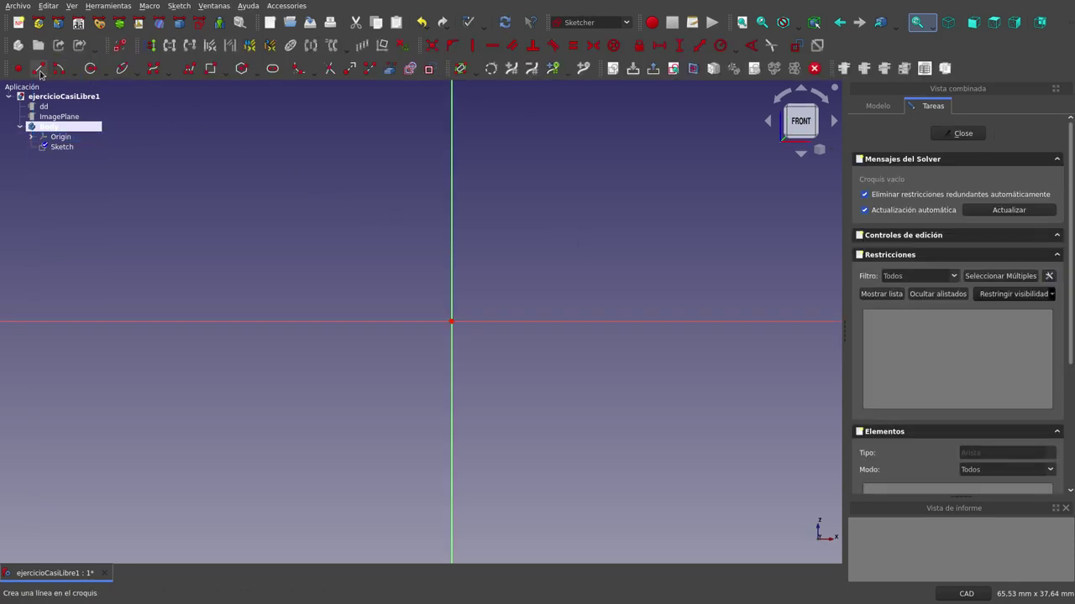
Sketch a nearly vertical line from about (-1.5, 6.5) down across the horizontal axis, just beside the vertical axis.
left_click(41, 74)
left_click(432, 239)
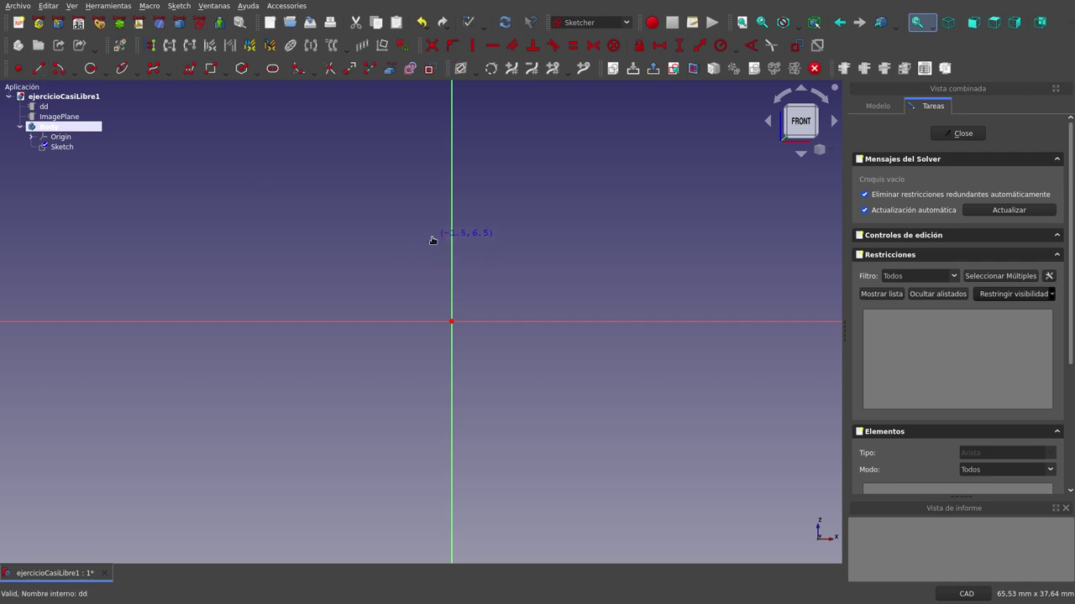
left_click(426, 382)
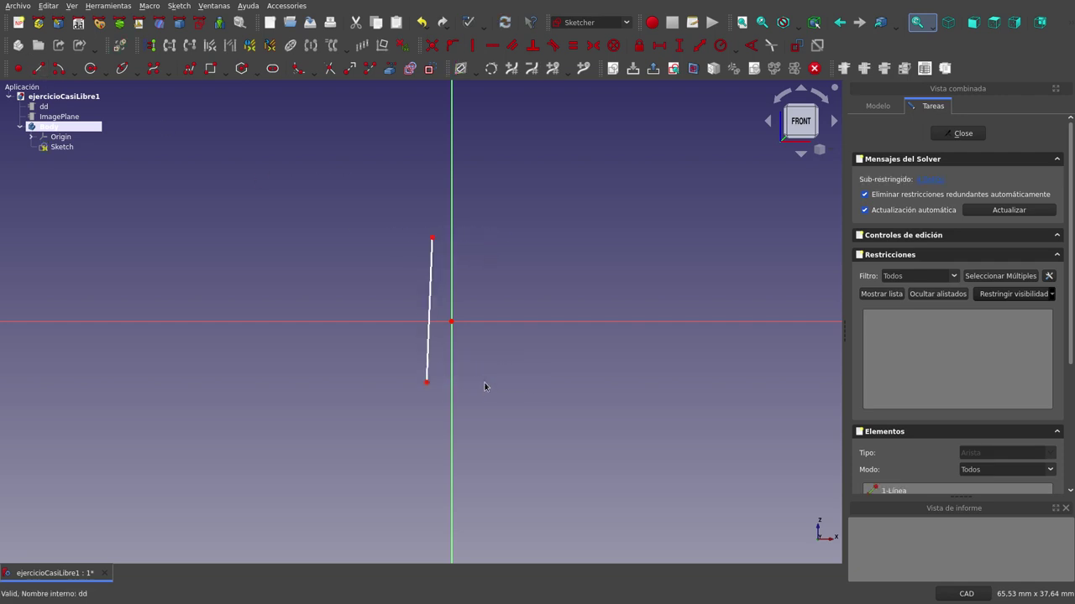
Constrain the line's endpoints symmetric about the origin and make the line vertical.
left_click(431, 252)
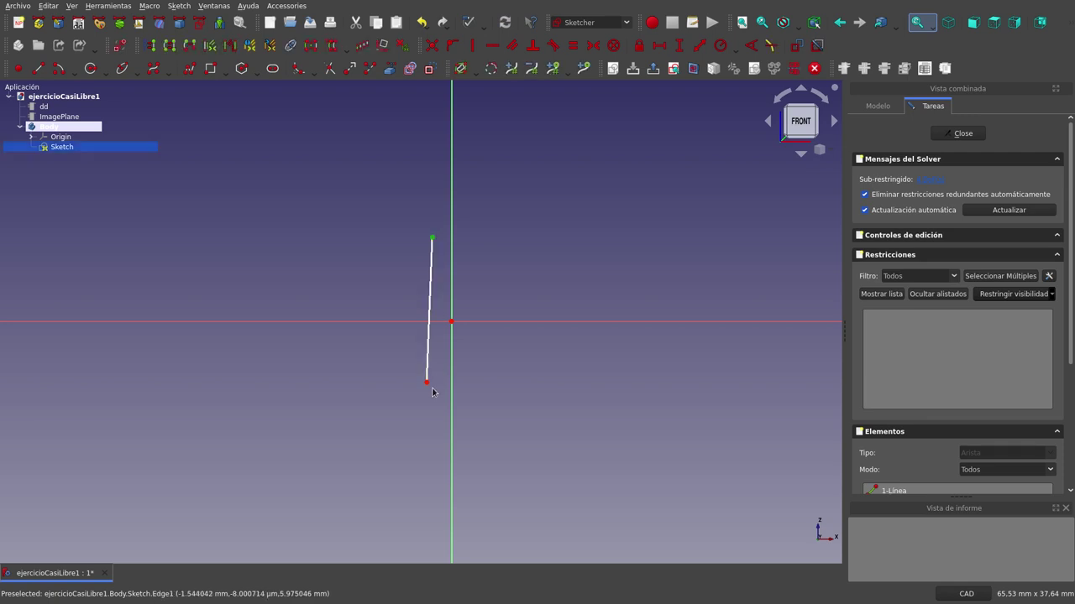
left_click(452, 323)
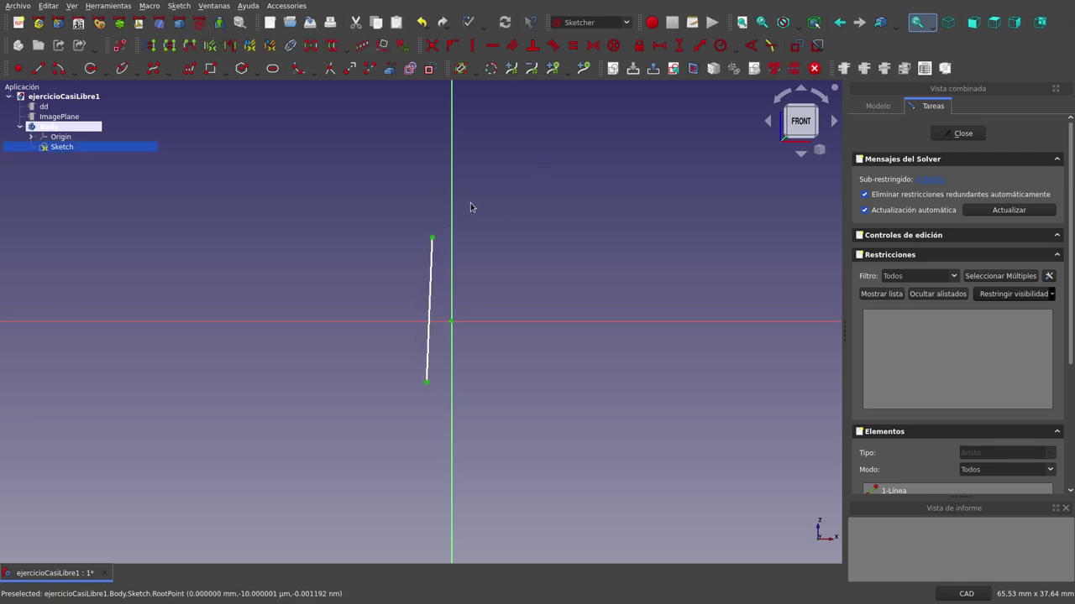
left_click(593, 45)
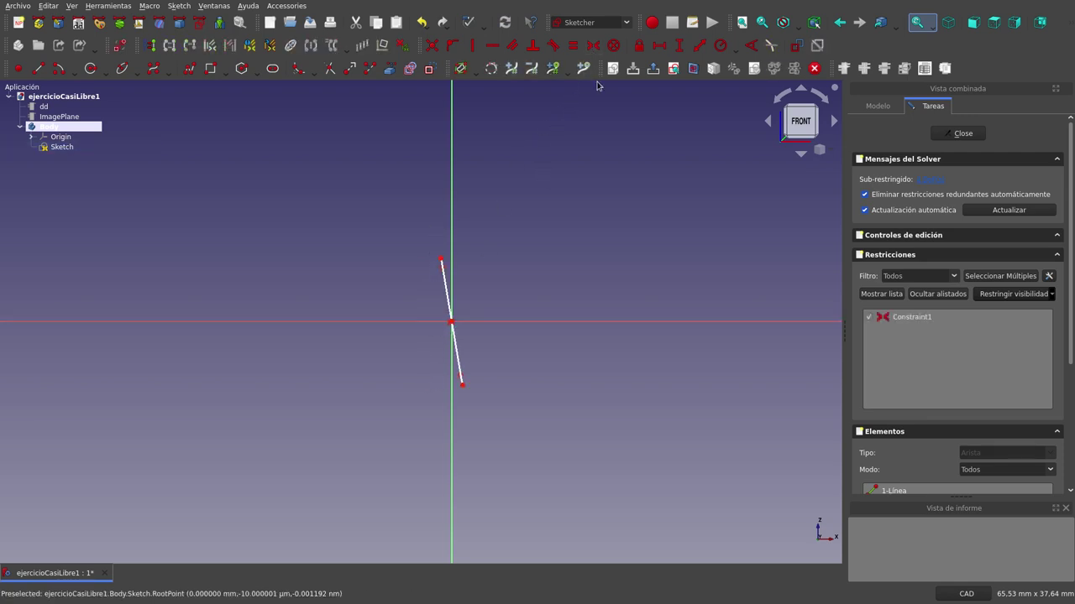
left_click(446, 296)
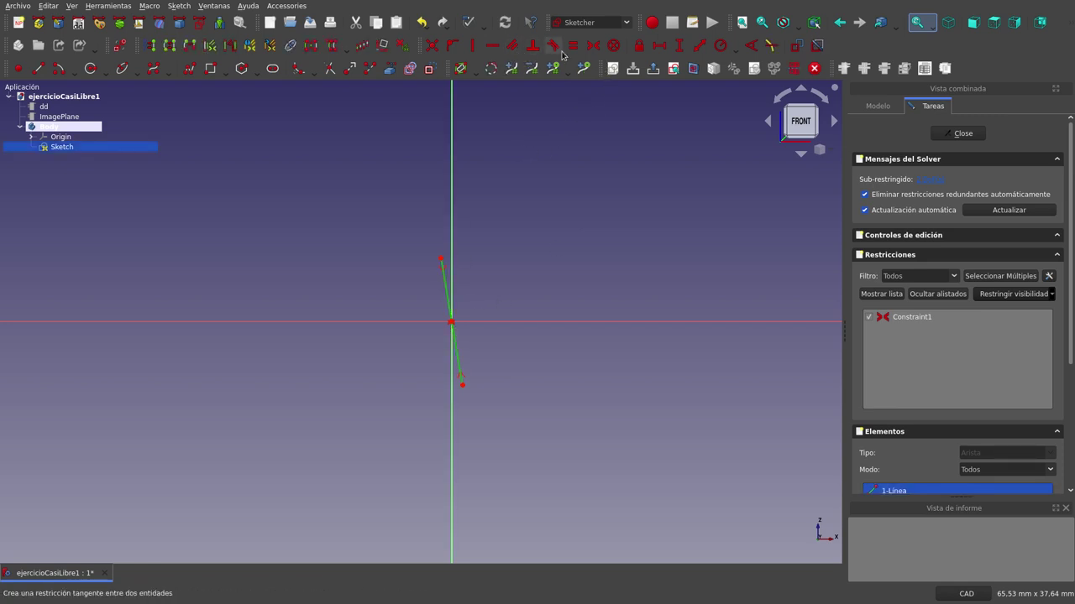
left_click(474, 46)
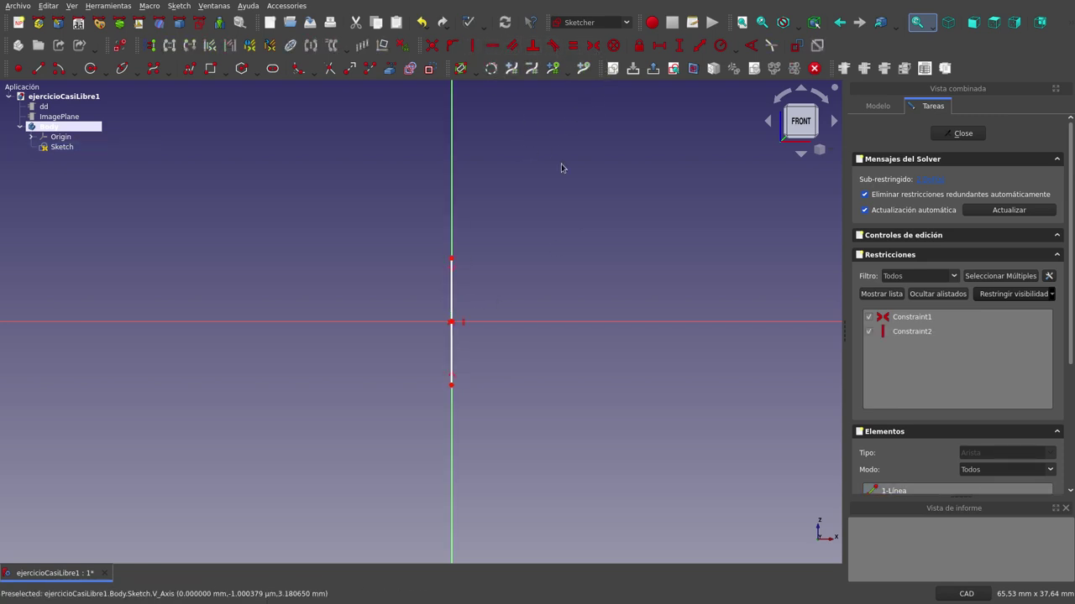
Constrain the line's vertical length with the formula dd.ddSeparaLados and move the dimension to the other side of the line.
left_click(454, 300)
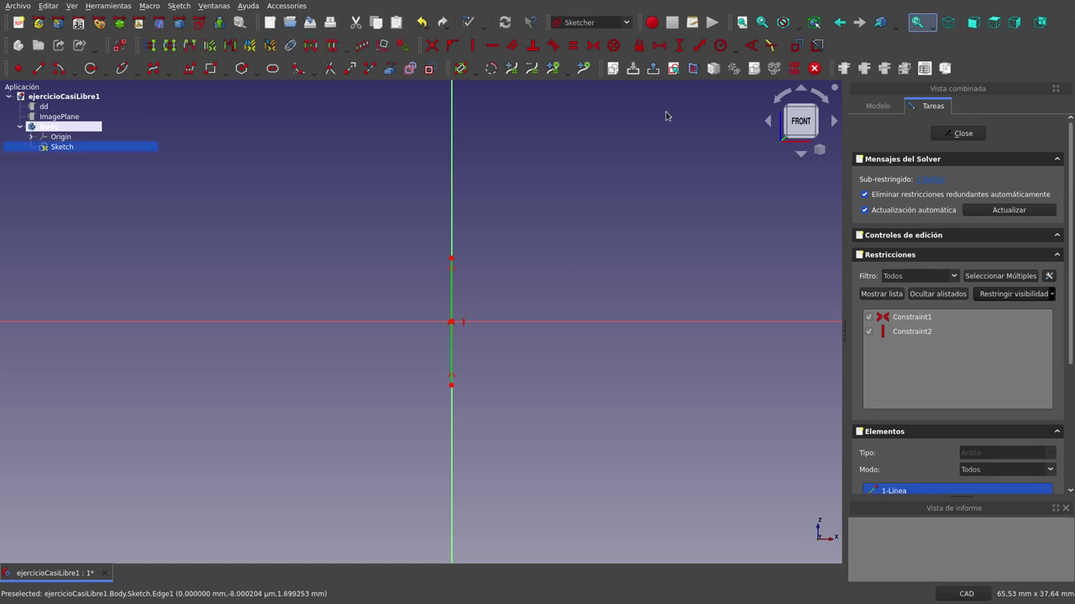
left_click(677, 46)
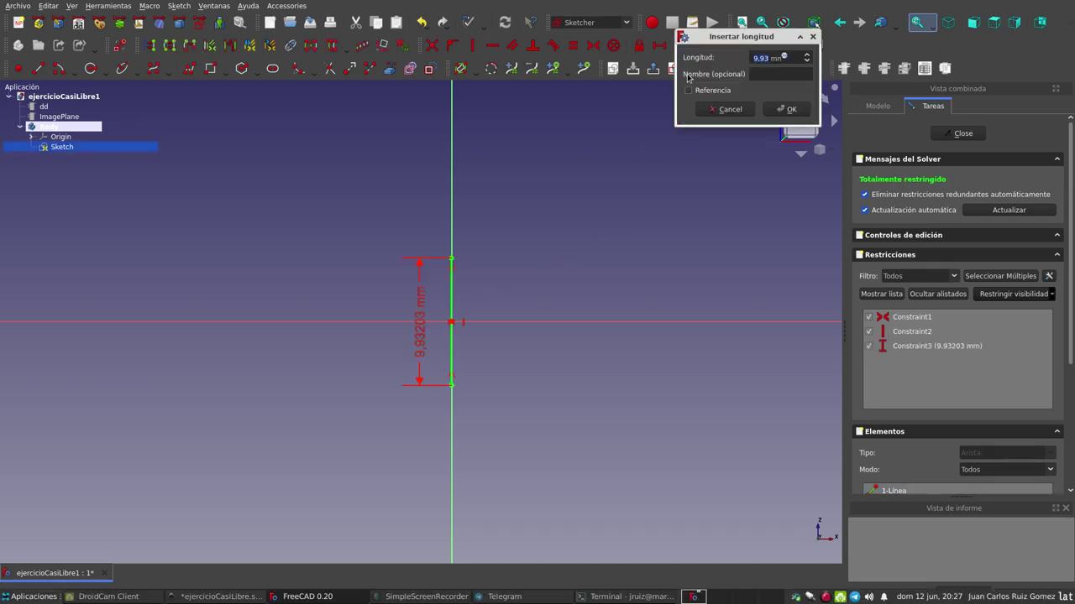
left_click(783, 57)
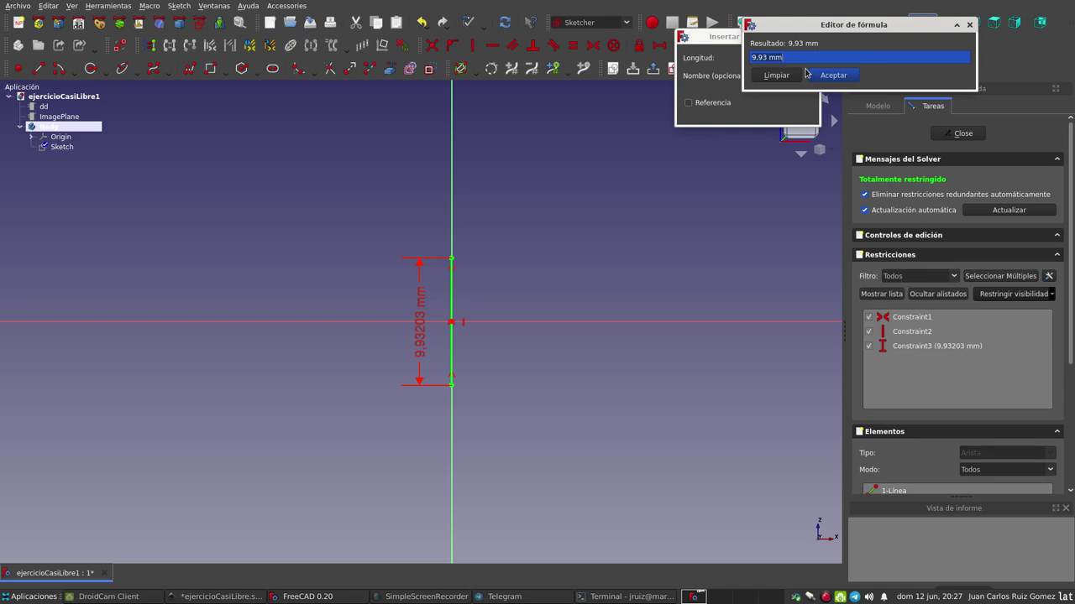
type("dd")
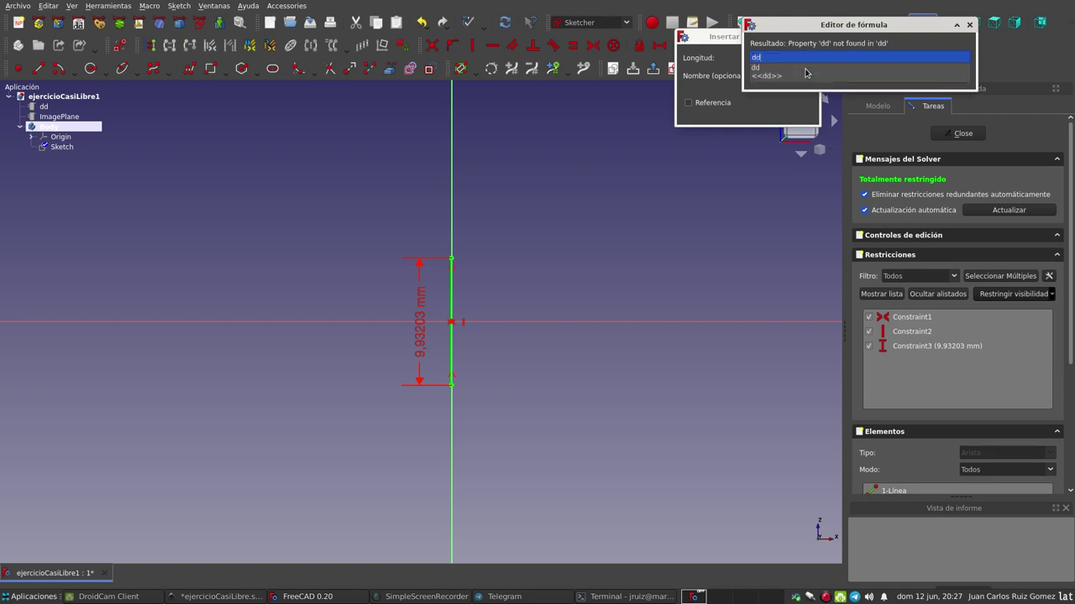
type(".")
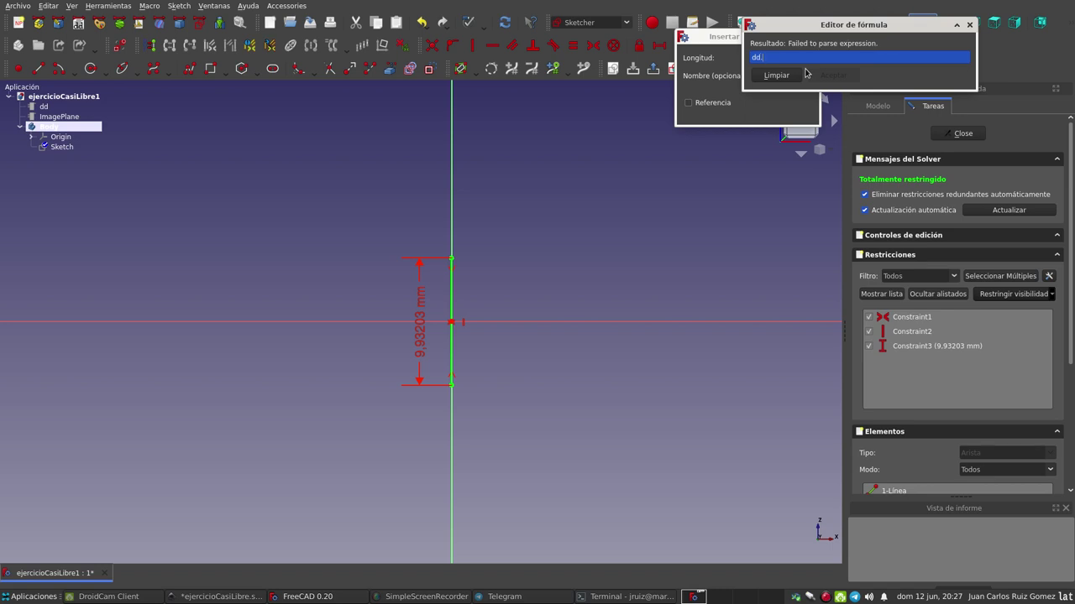
type("se")
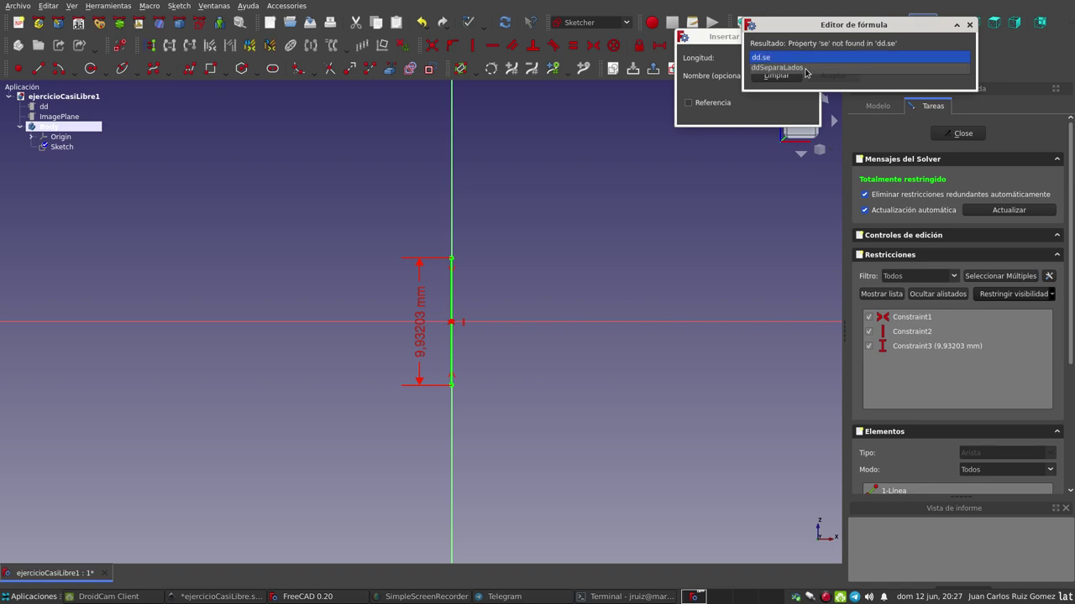
left_click(808, 69)
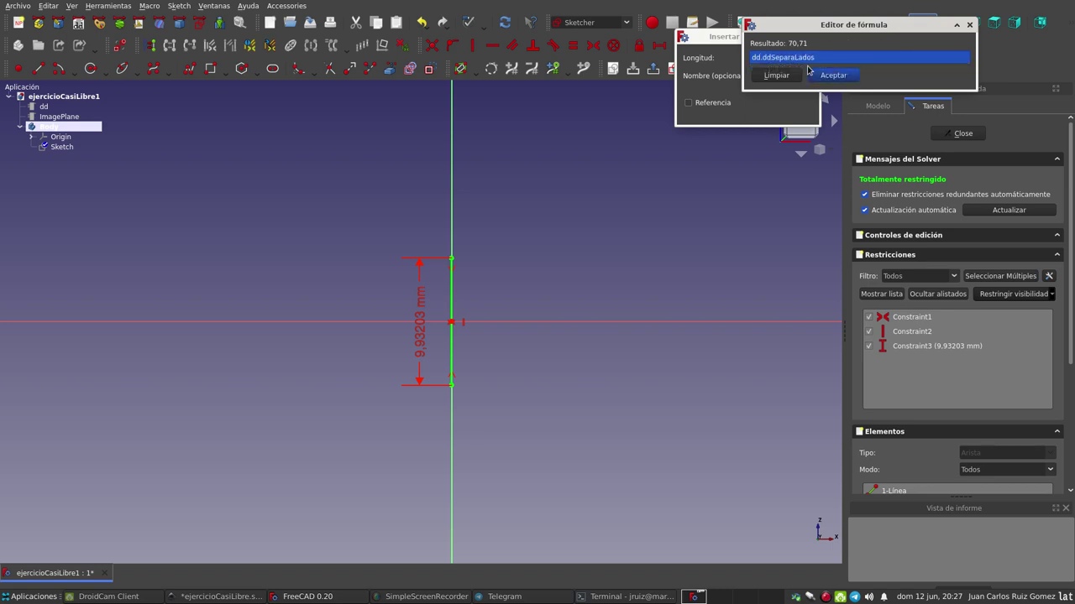
left_click(828, 76)
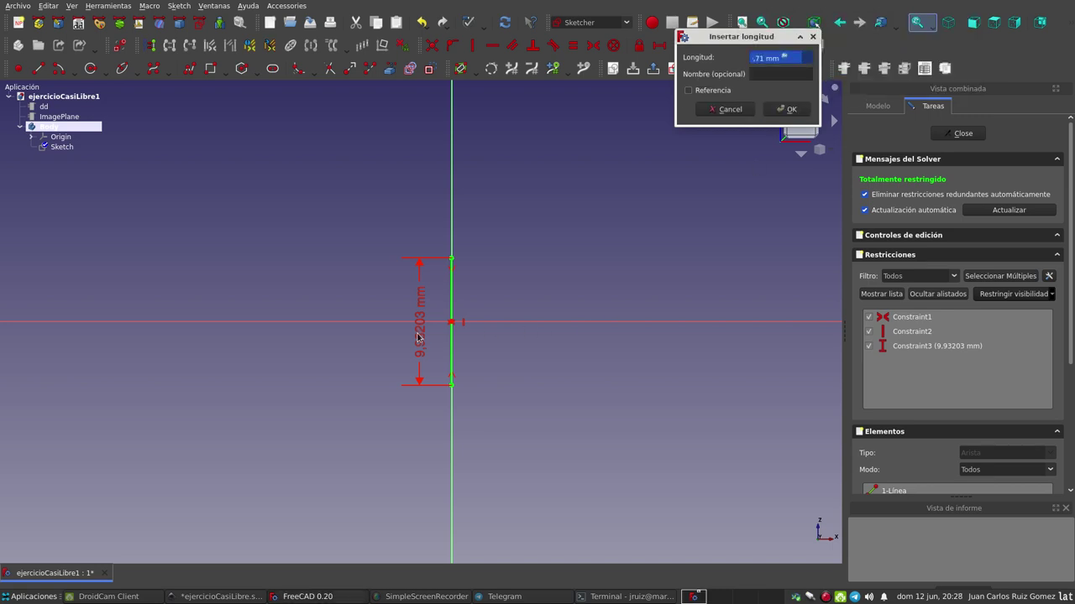
left_click(792, 109)
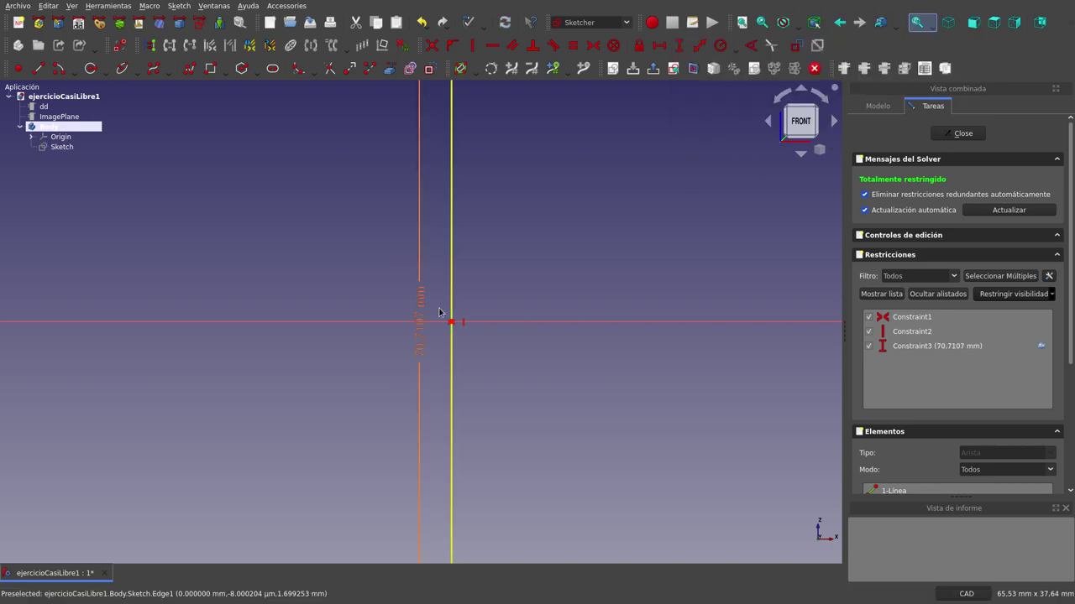
scroll(395, 312, "down", 5)
left_click_drag(395, 311, 524, 312)
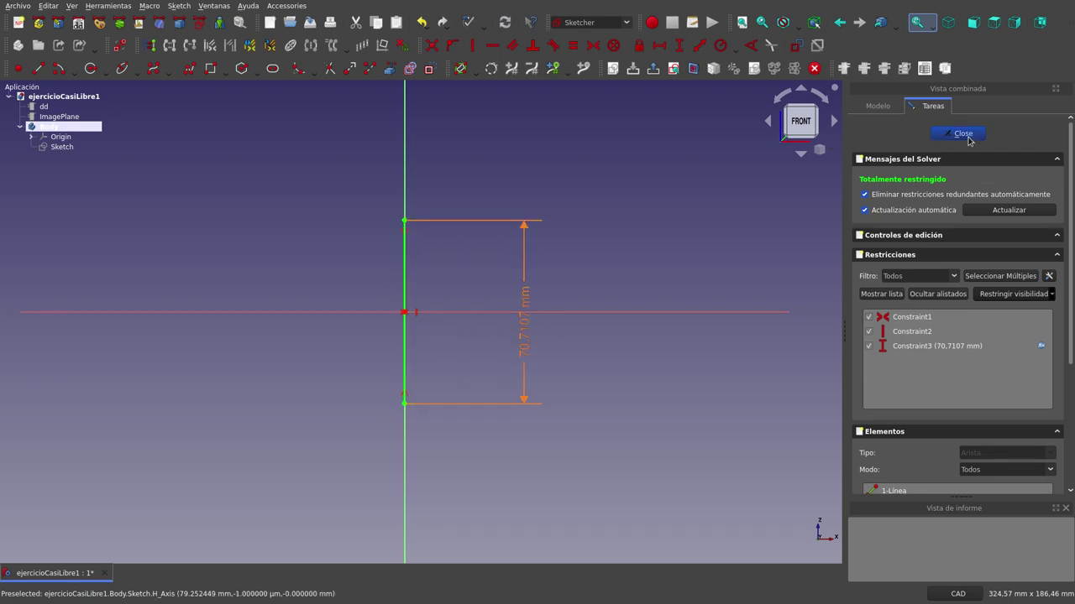
Finish the vertical line's sketch and start a second sketch on the XZ plane.
left_click(962, 136)
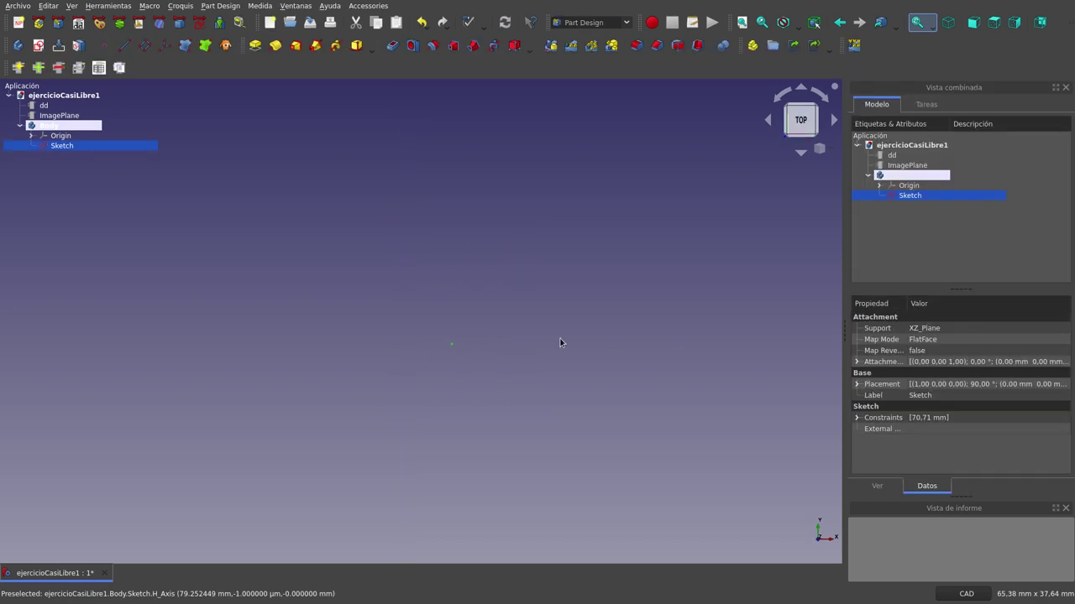
left_click(948, 22)
scroll(471, 315, "down", 1)
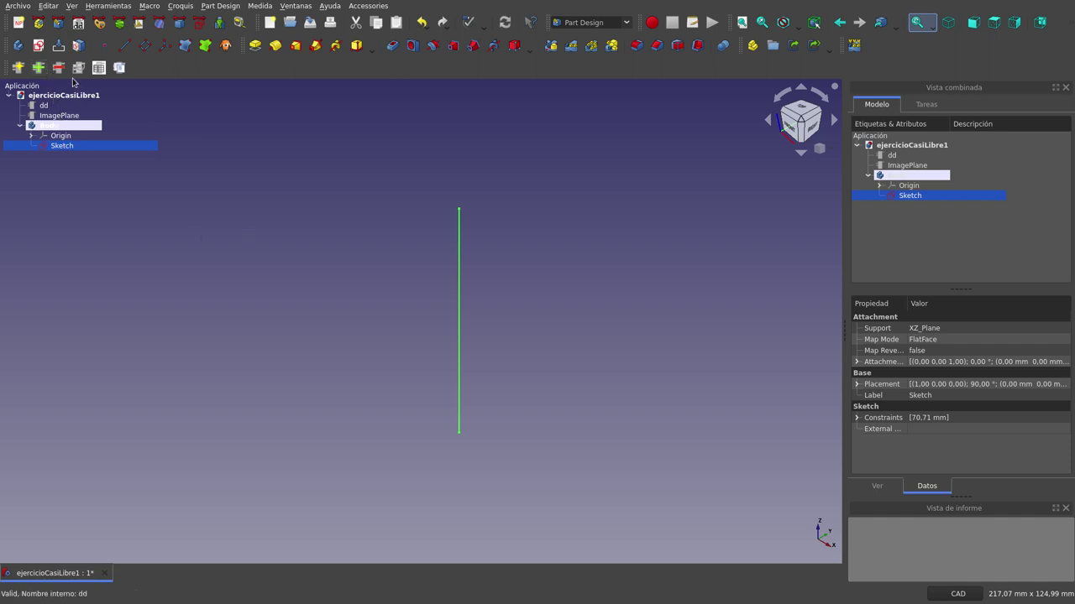
left_click(37, 46)
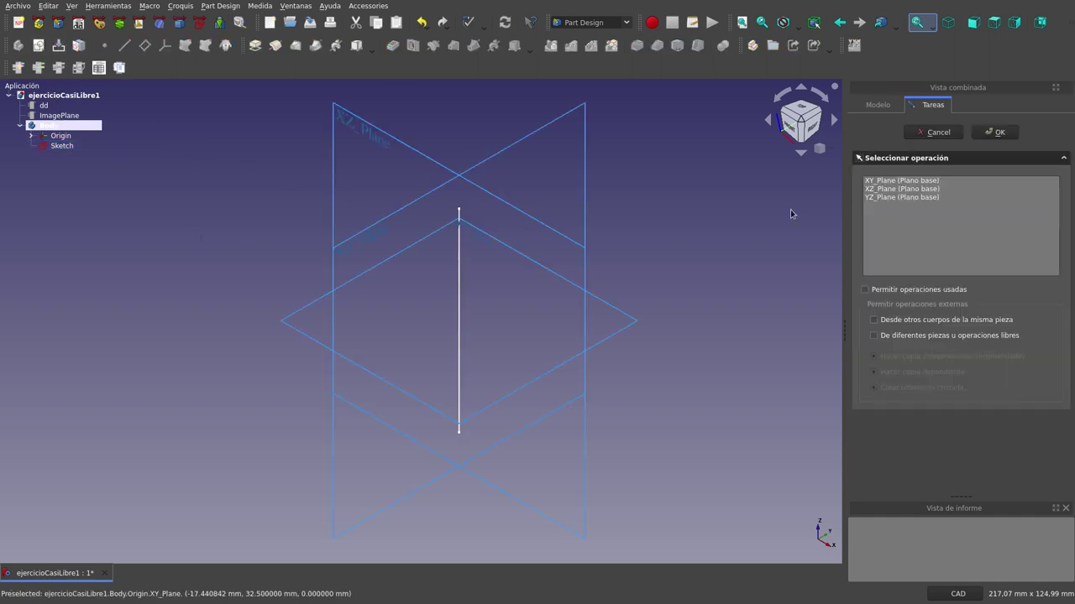
left_click(889, 191)
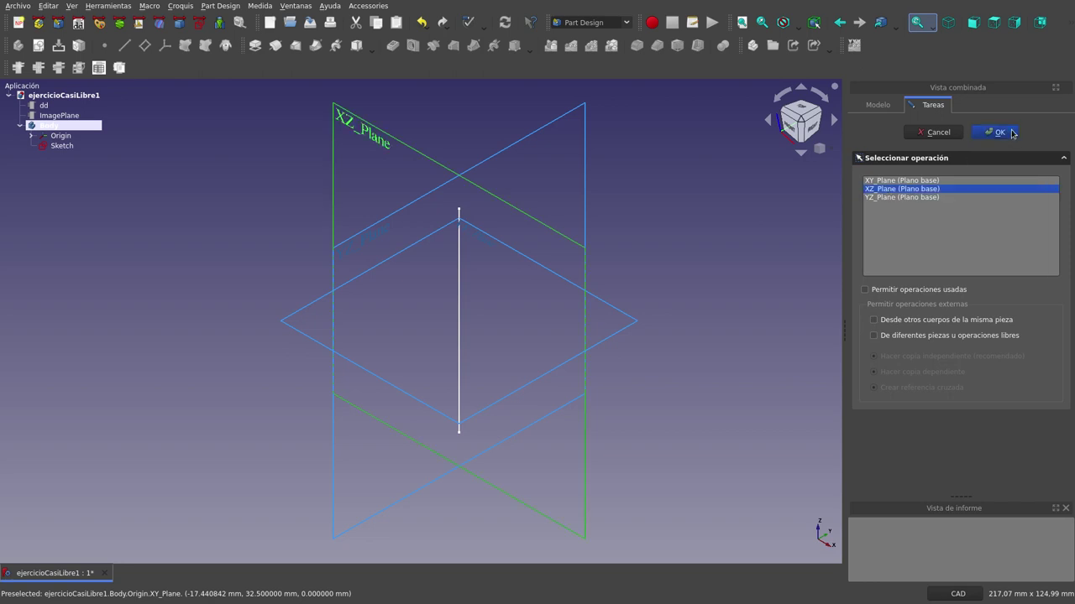
key("Return")
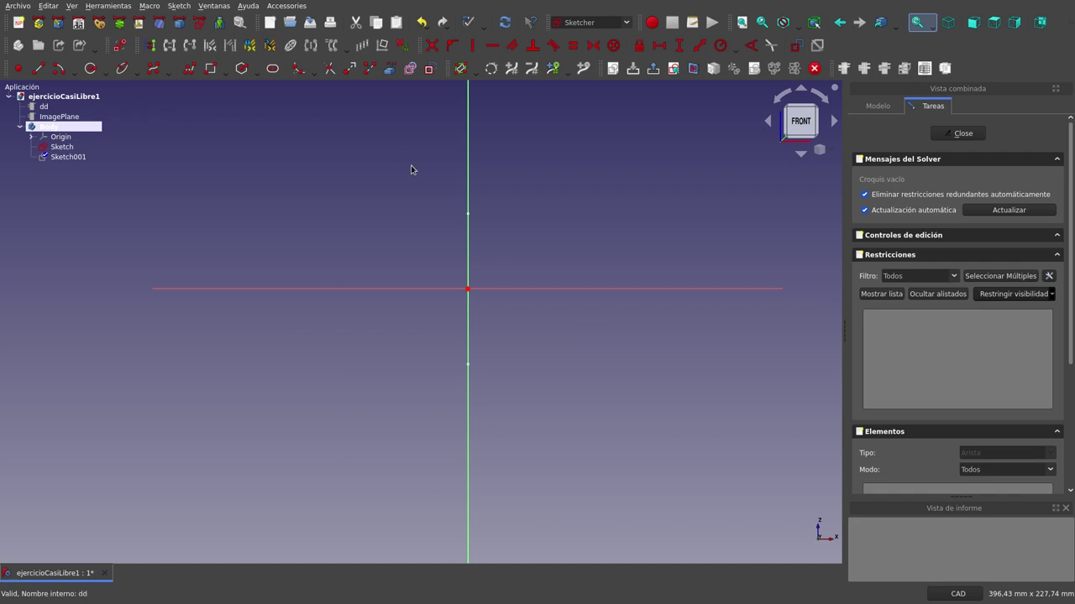
Reference the vertical line as external geometry and sketch a horizontal line about 65 mm long across its lower endpoint.
left_click(390, 68)
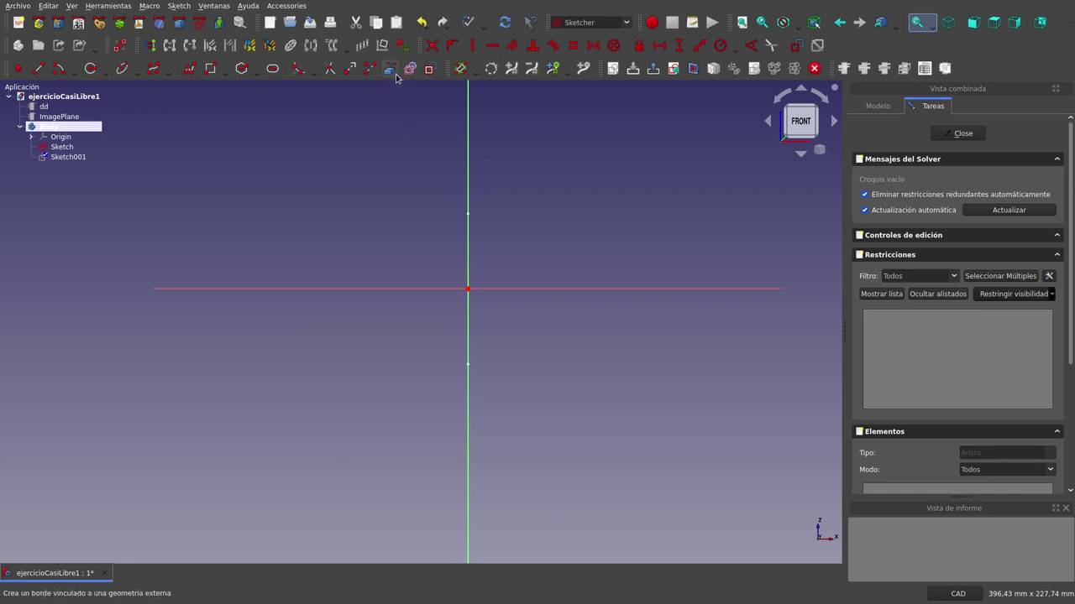
left_click(470, 257)
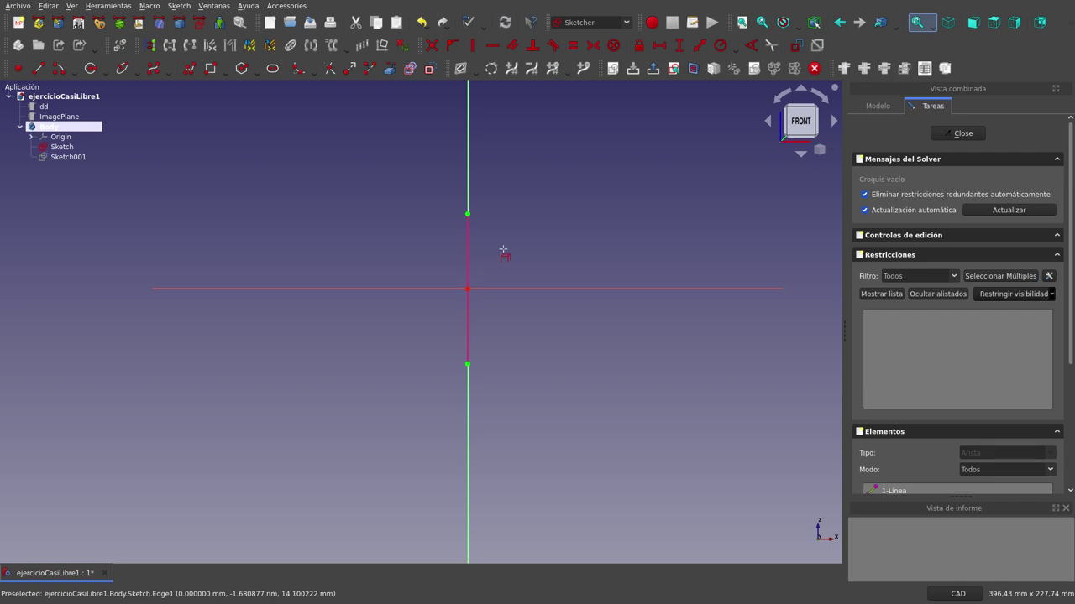
left_click(398, 363)
left_click(535, 363)
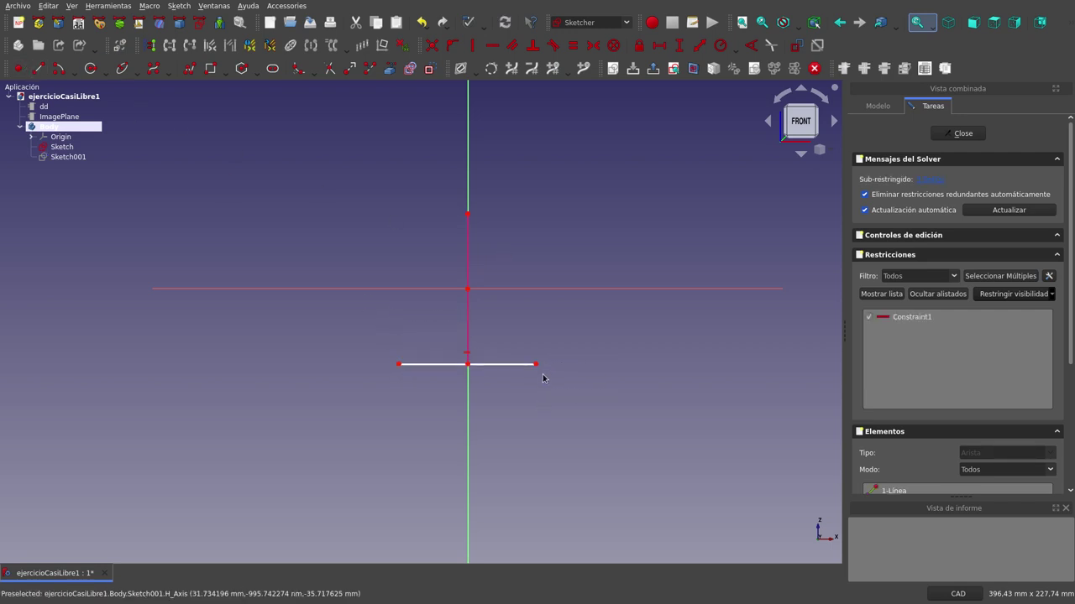
right_click(540, 367)
Move the horizontal line slightly down and constrain its endpoints symmetric about the vertical line's lower endpoint.
left_click_drag(529, 366, 532, 382)
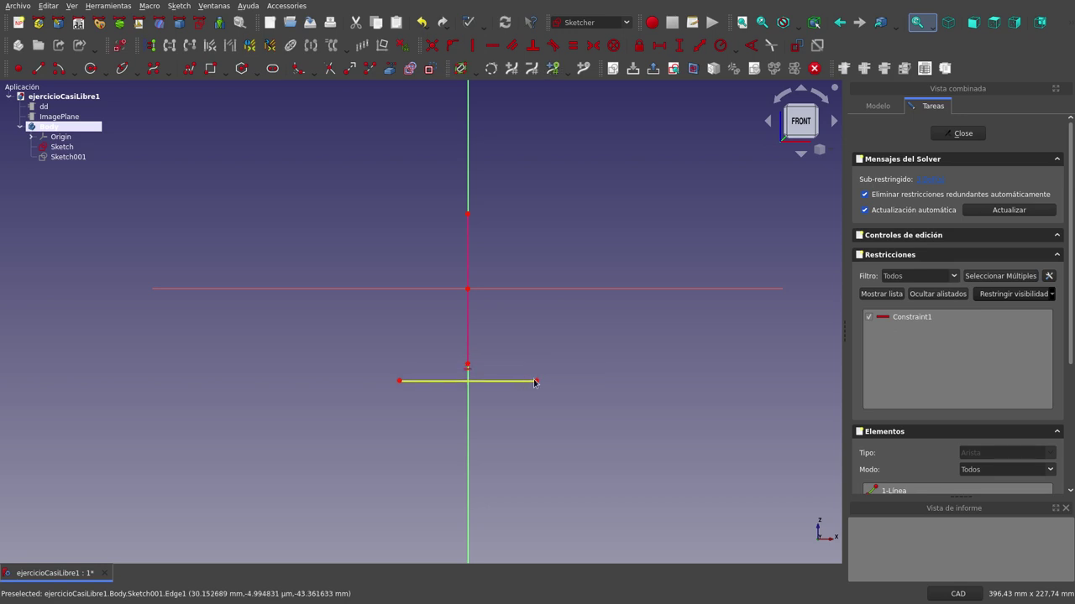
left_click(468, 366)
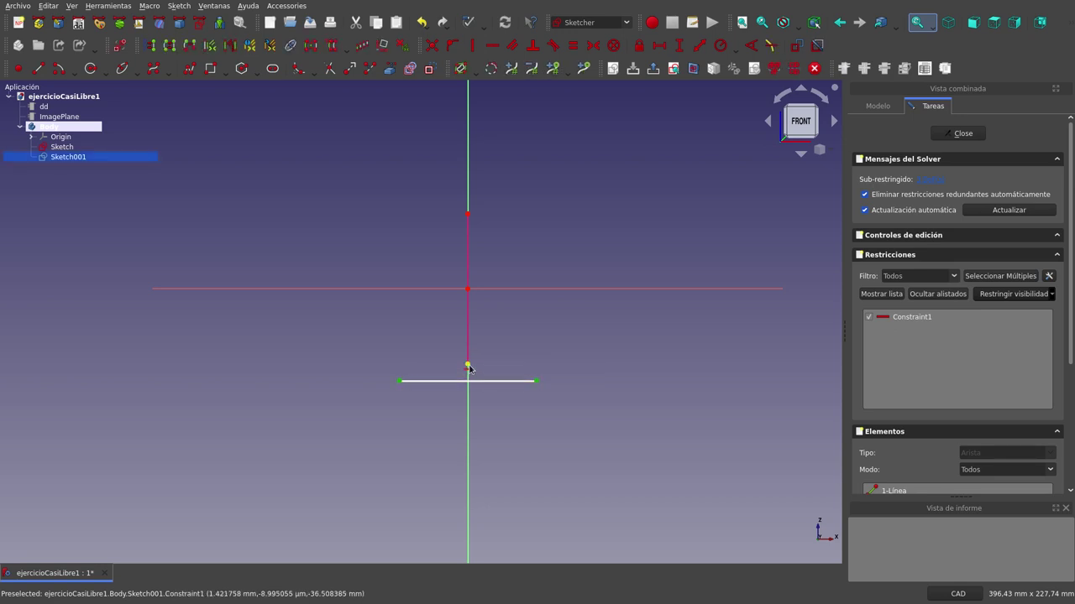
left_click(594, 45)
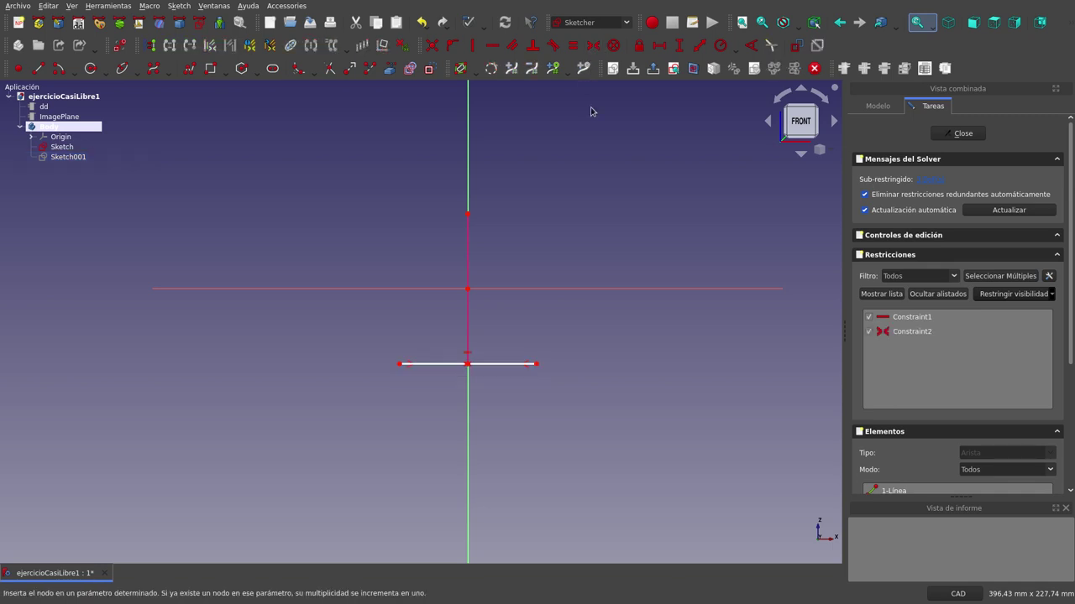
Constrain the lower line's horizontal length with the formula dd.ddLado.
left_click(519, 365)
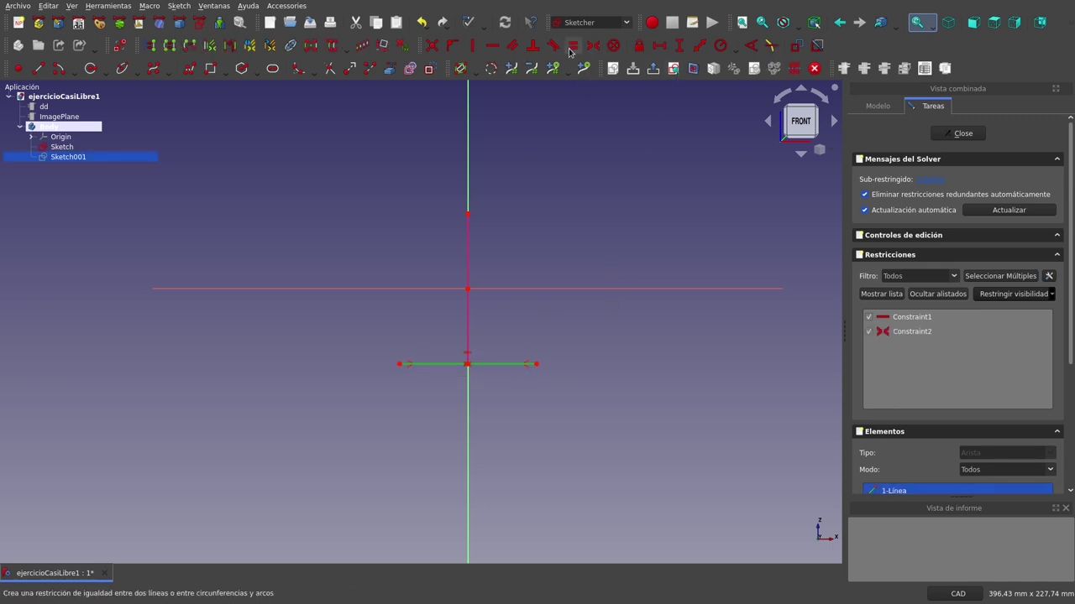
left_click(659, 49)
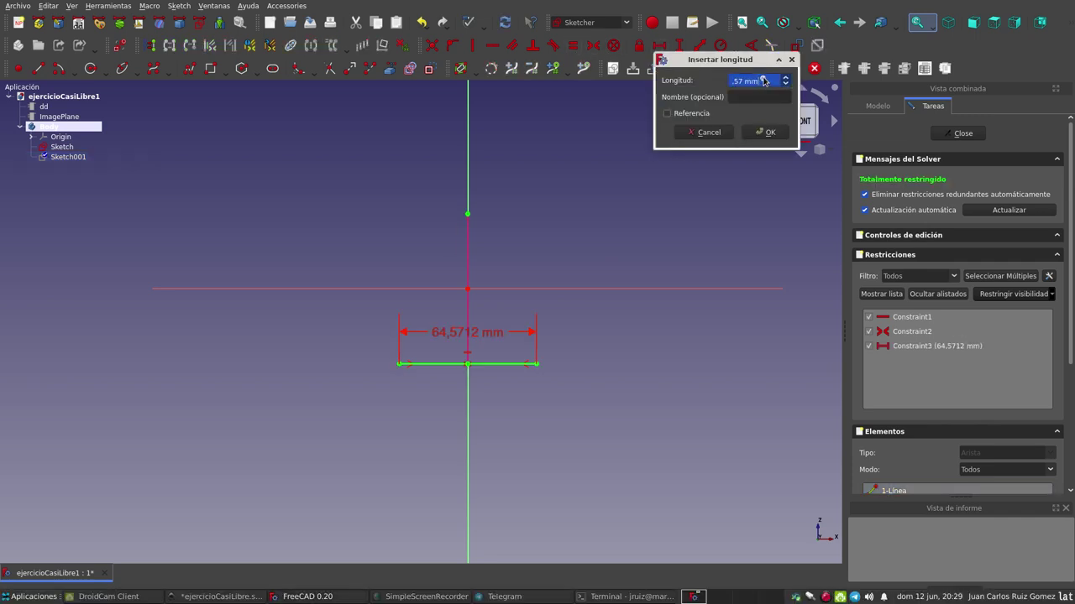
left_click(767, 84)
type("dd")
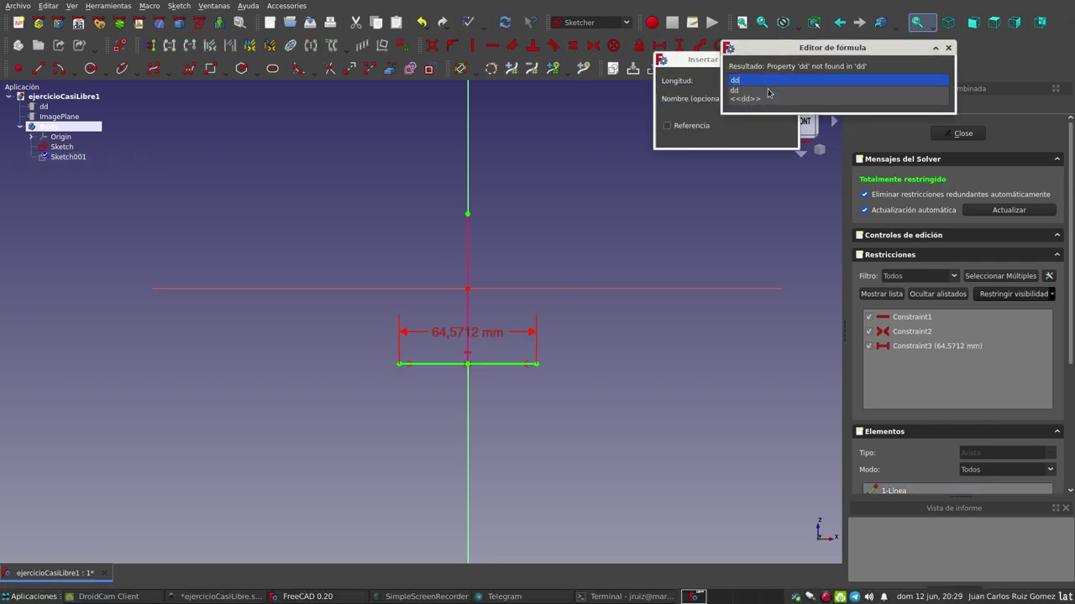
left_click(767, 91)
type("la")
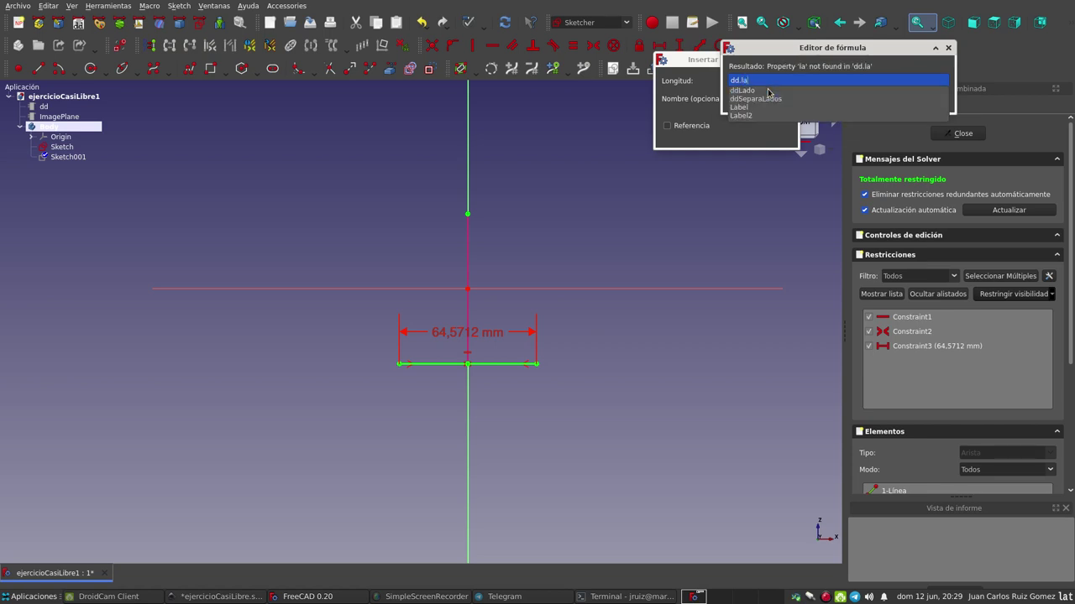
left_click(767, 90)
left_click(801, 99)
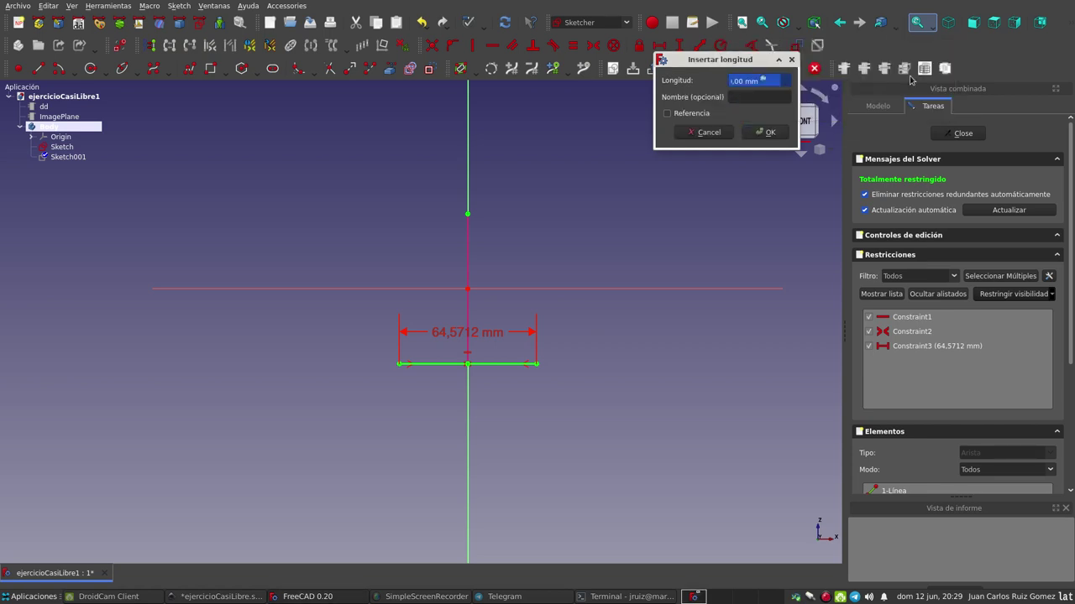
left_click(765, 132)
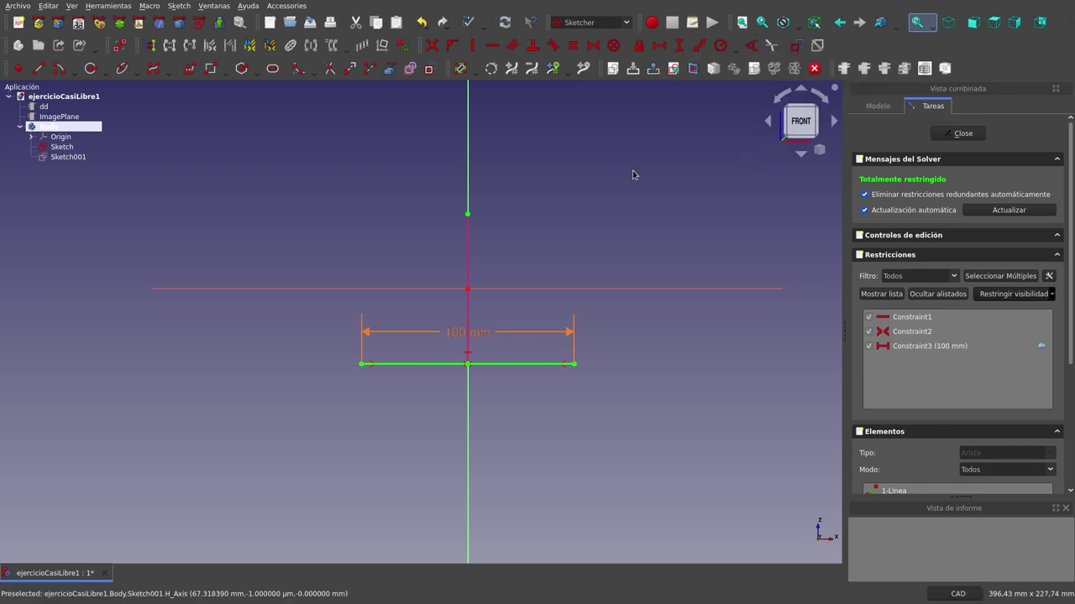
Finish the lower line's sketch and start a third sketch on the YZ plane.
left_click(951, 133)
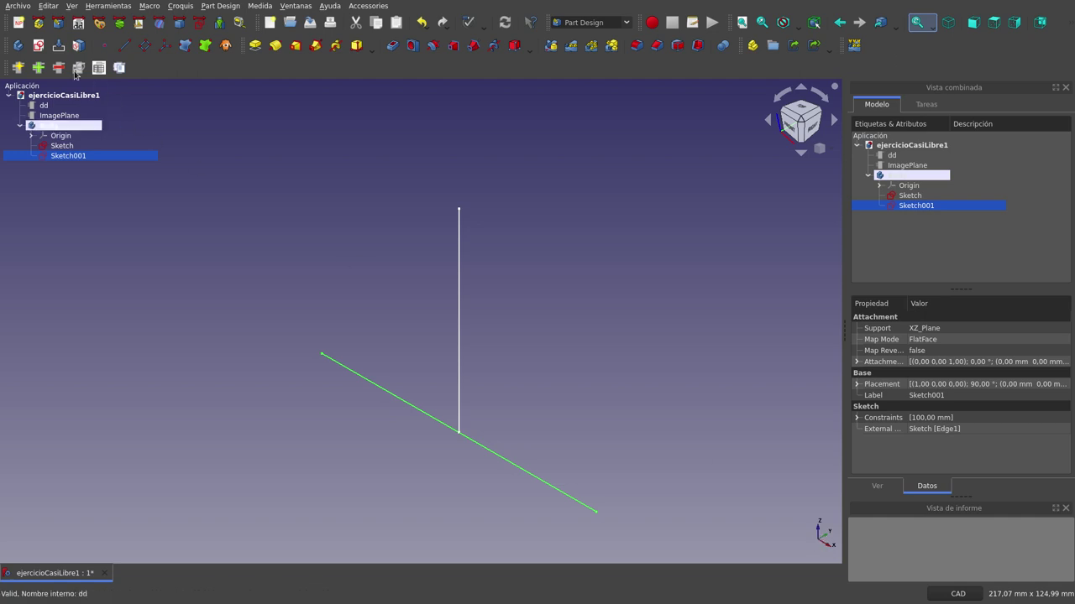
left_click(38, 46)
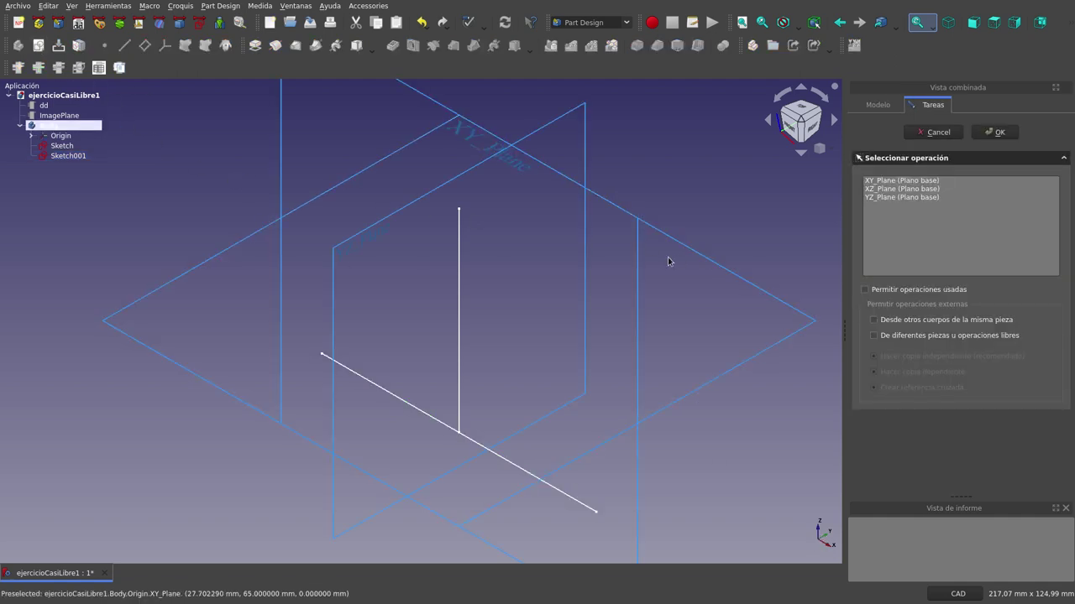
double_click(901, 197)
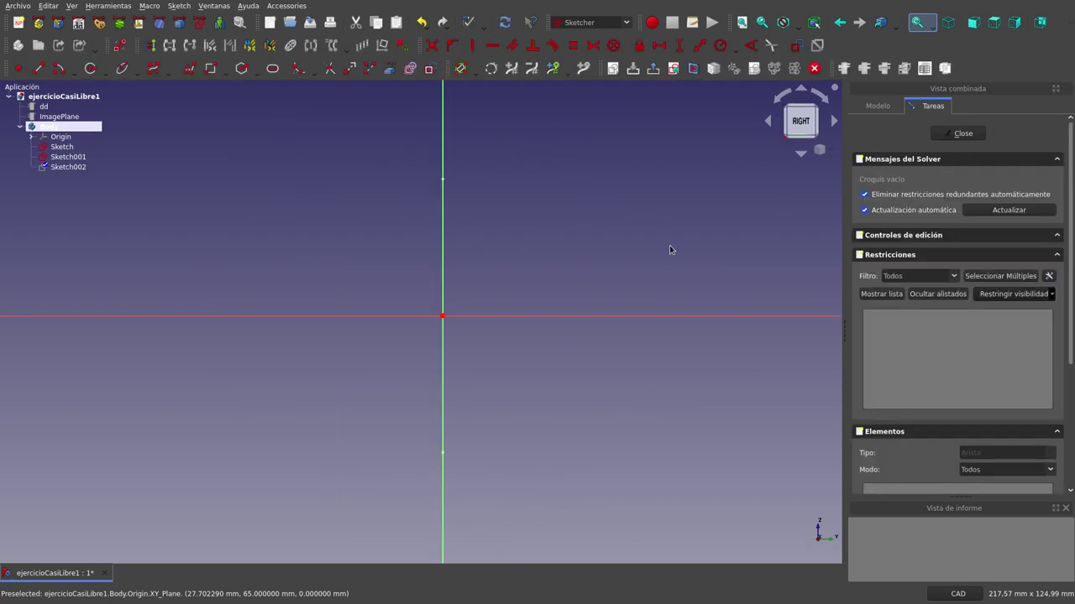
Reference the vertical line as external geometry and sketch a horizontal line from about (-27, 34) to (30, 34), near its upper endpoint.
middle_click_drag(669, 250, 622, 237)
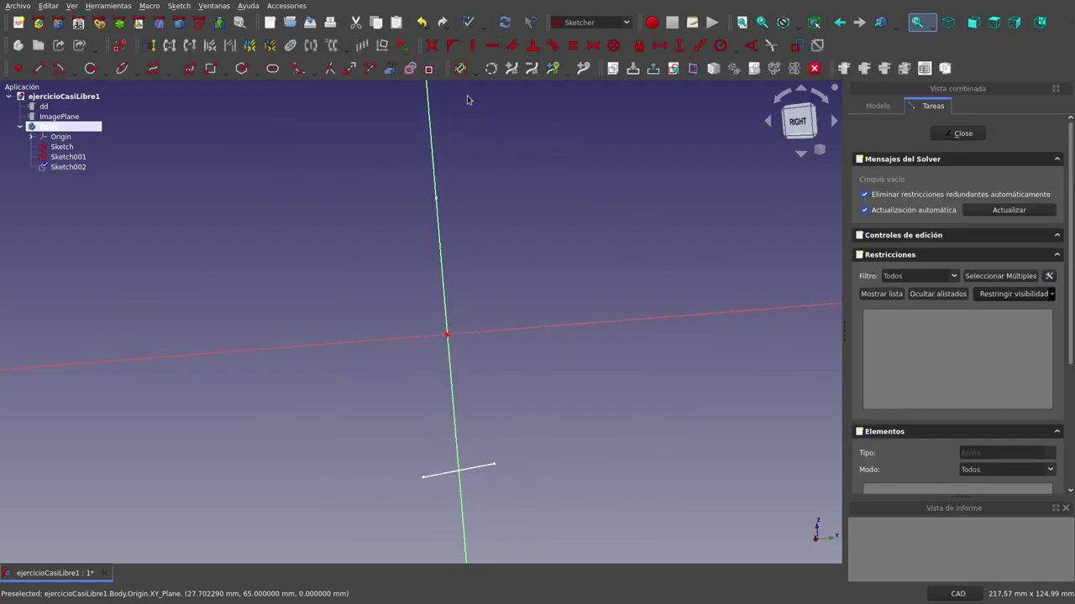
left_click(441, 274)
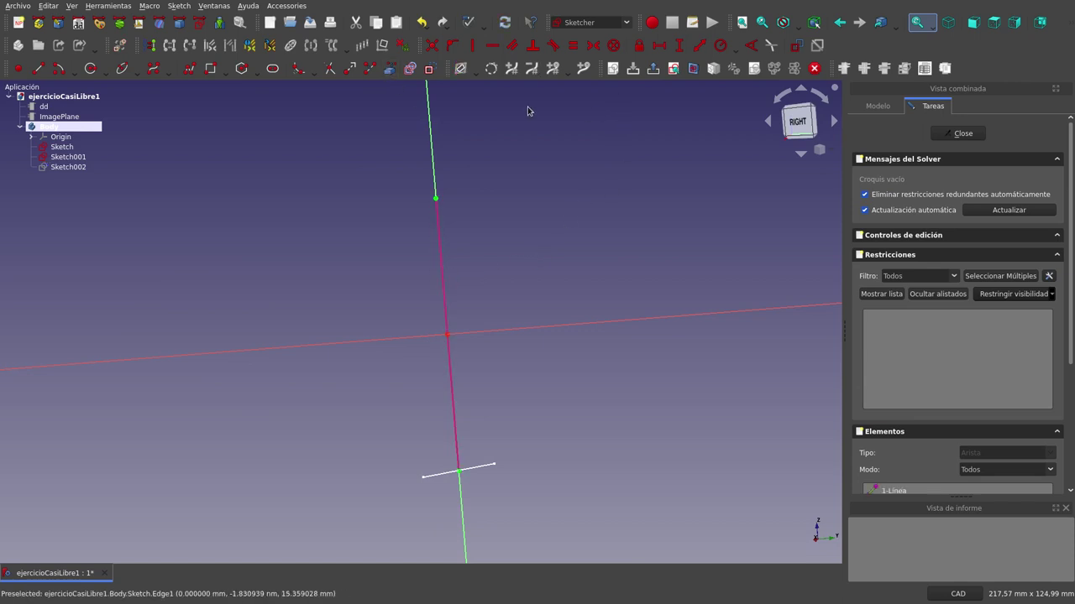
left_click(672, 74)
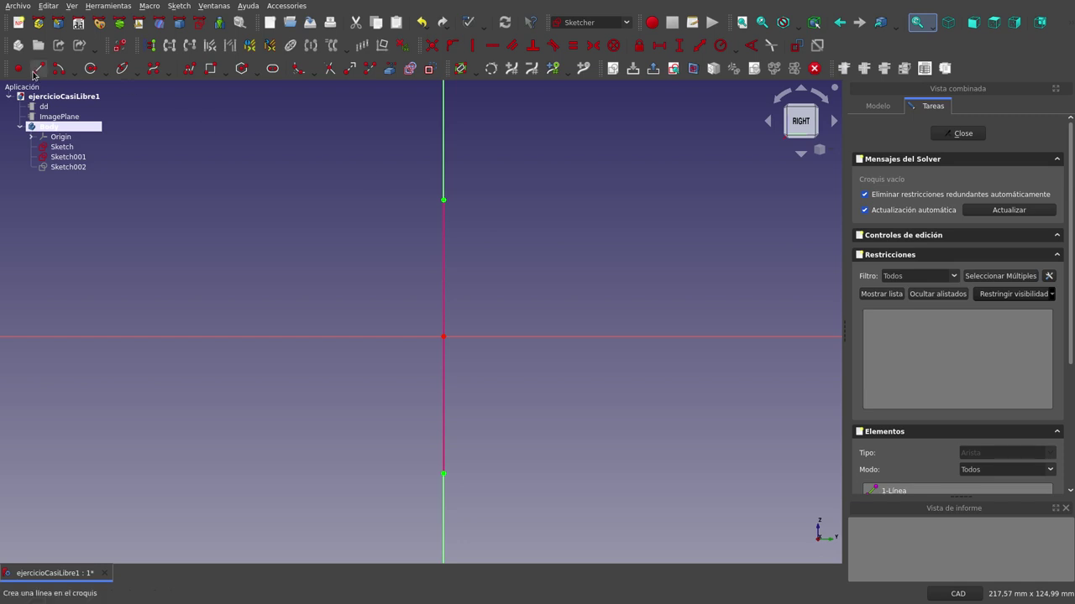
left_click(340, 205)
left_click(562, 206)
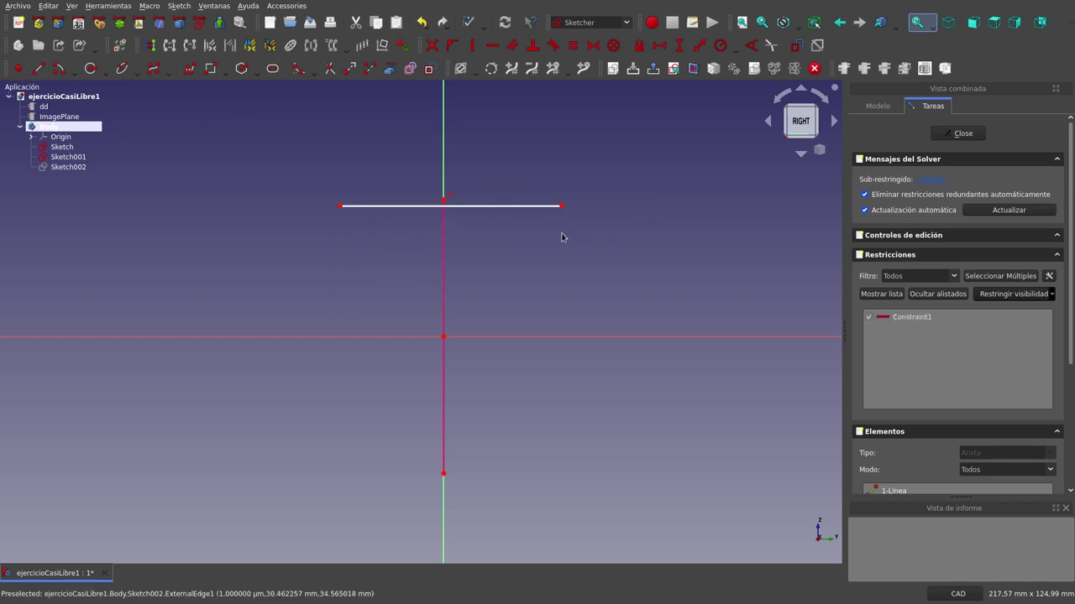
Constrain the new horizontal line's endpoints symmetric about the vertical line's upper endpoint.
left_click(339, 206)
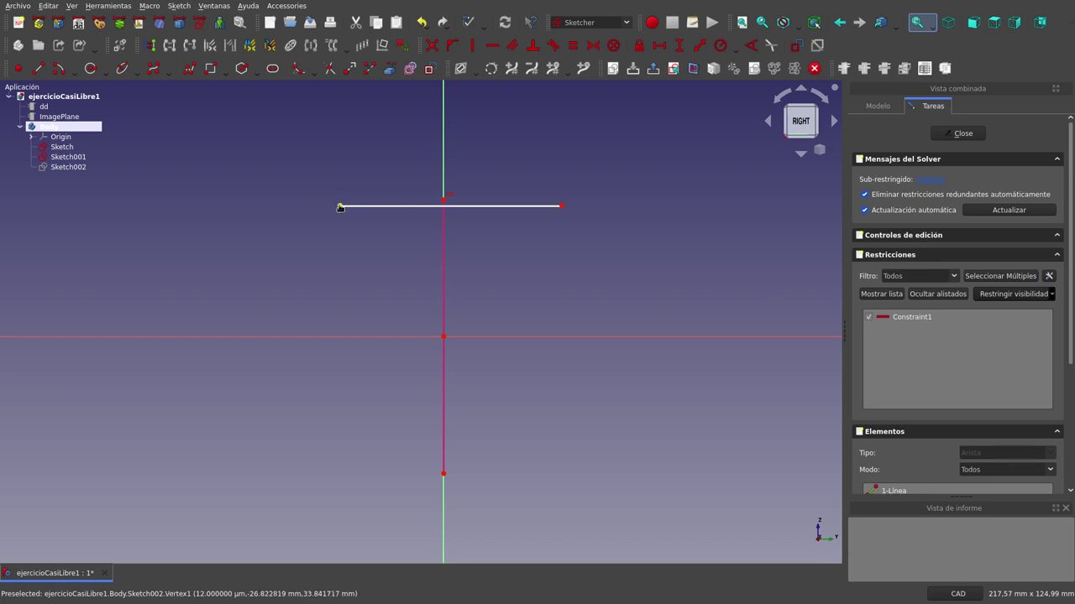
left_click(562, 207)
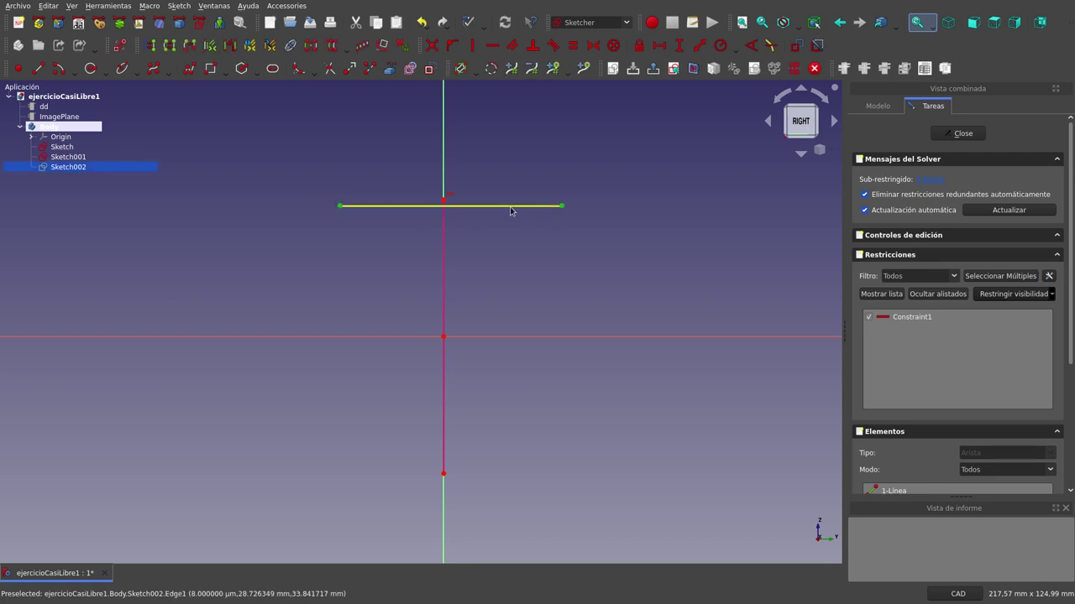
left_click(444, 199)
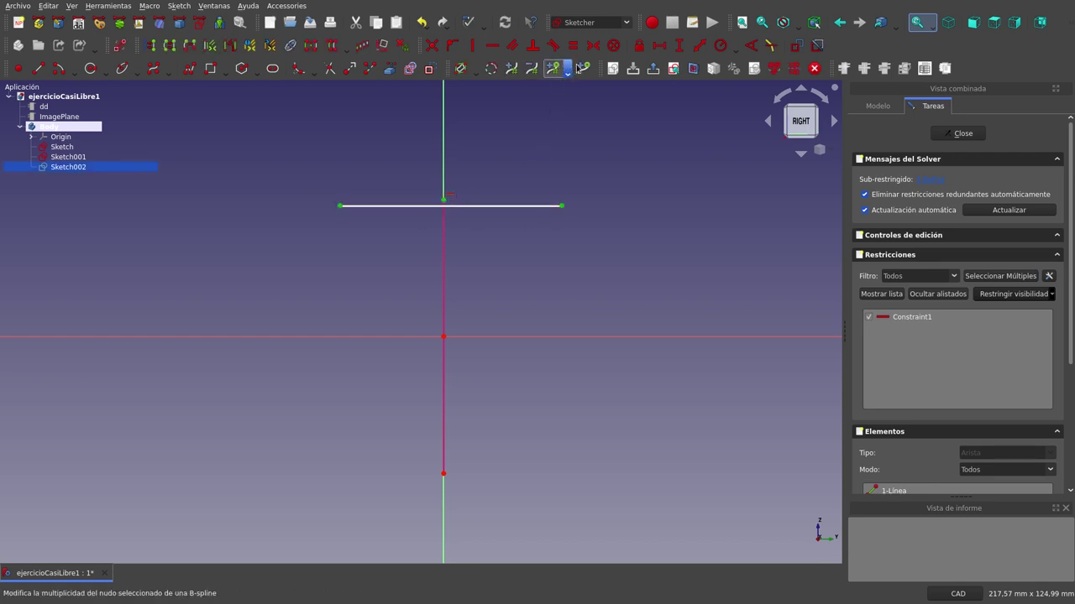
left_click(592, 46)
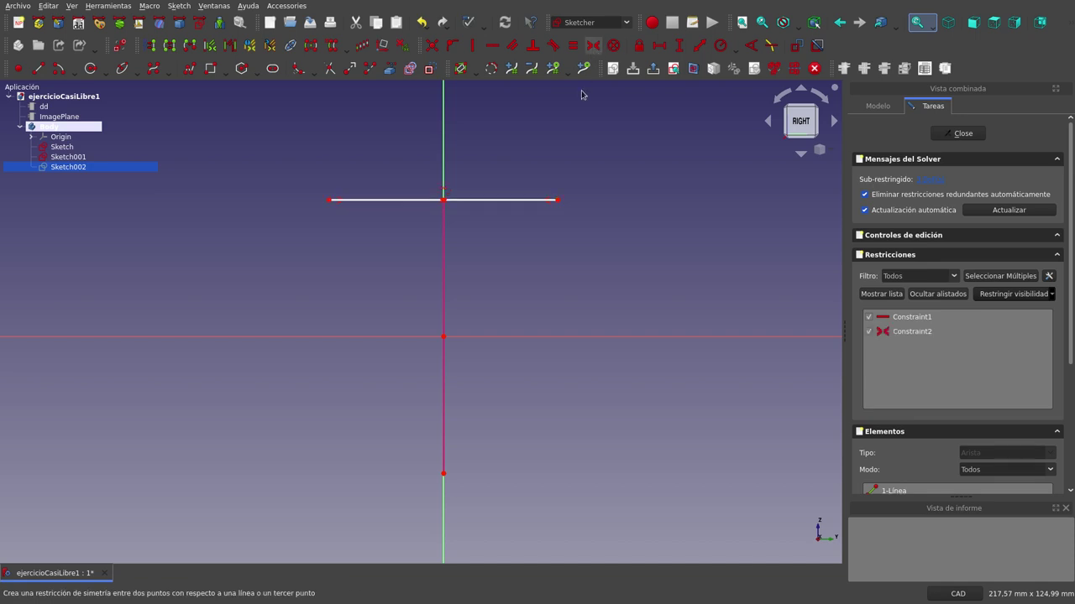
Constrain the upper line's horizontal length with the formula dd.ddLado and finish the sketch.
left_click(529, 202)
left_click(659, 45)
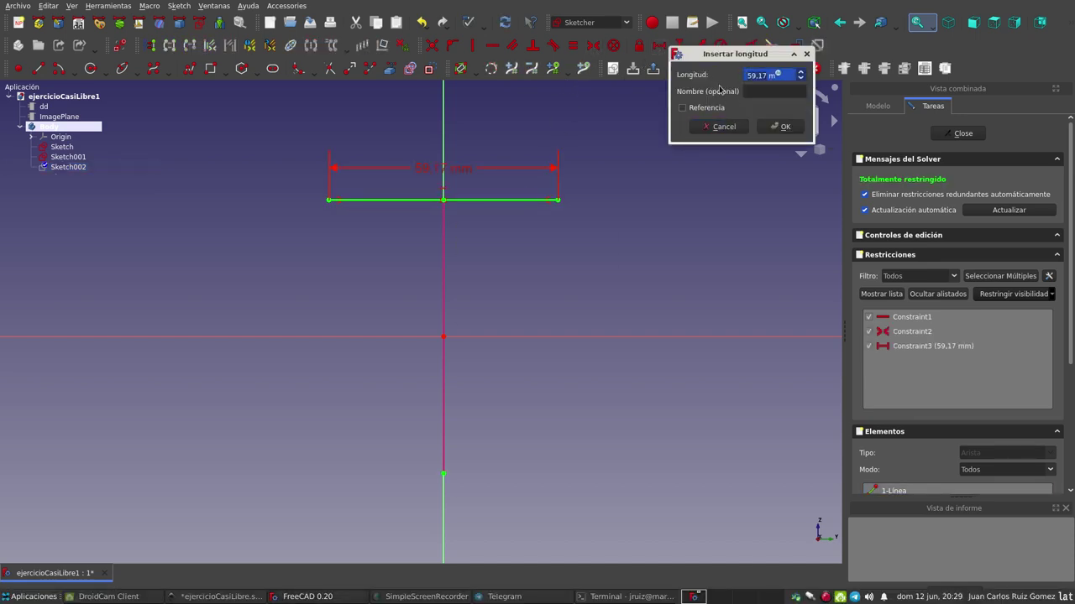
left_click(777, 74)
type("dd")
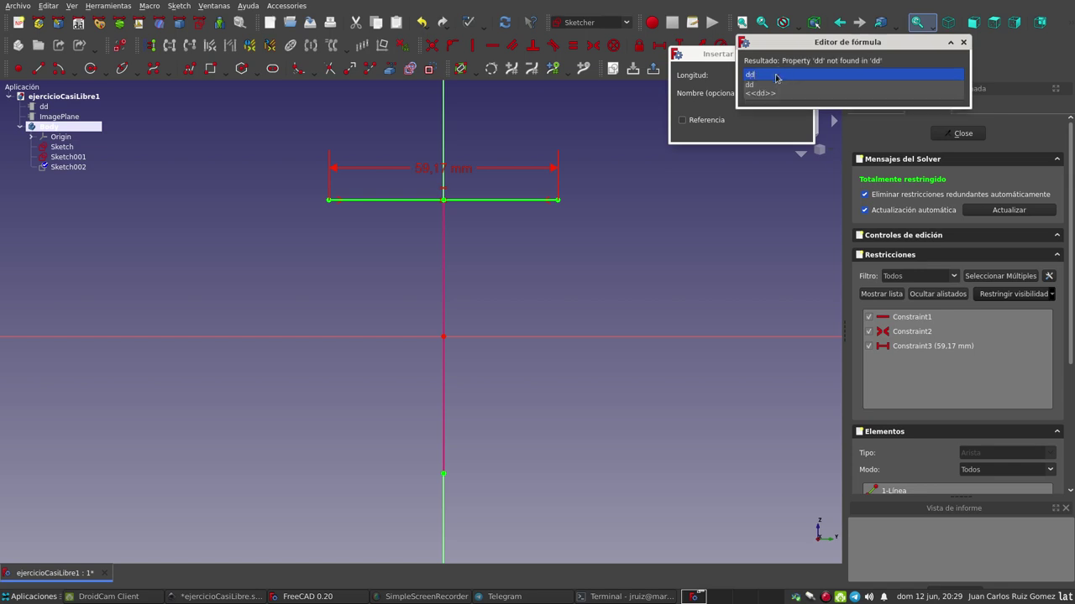
left_click(769, 85)
type("la")
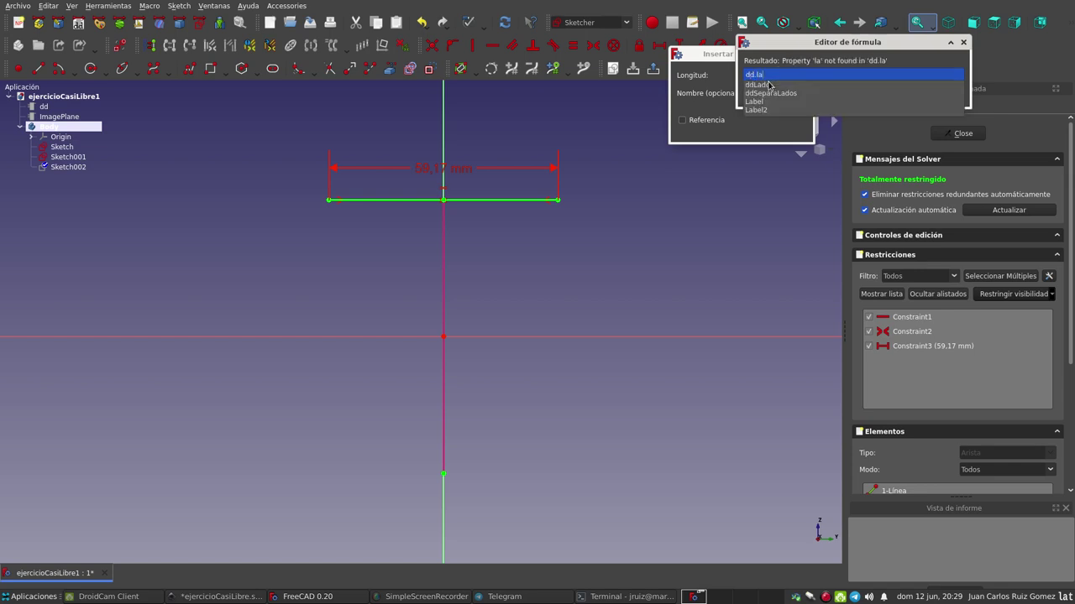
left_click(768, 85)
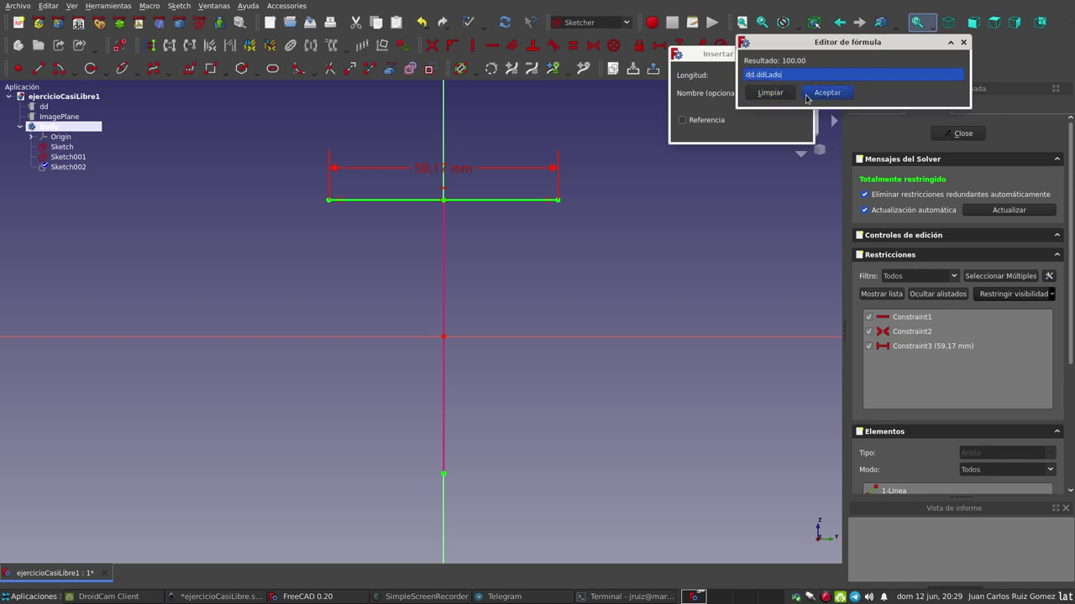
left_click(808, 99)
left_click(783, 127)
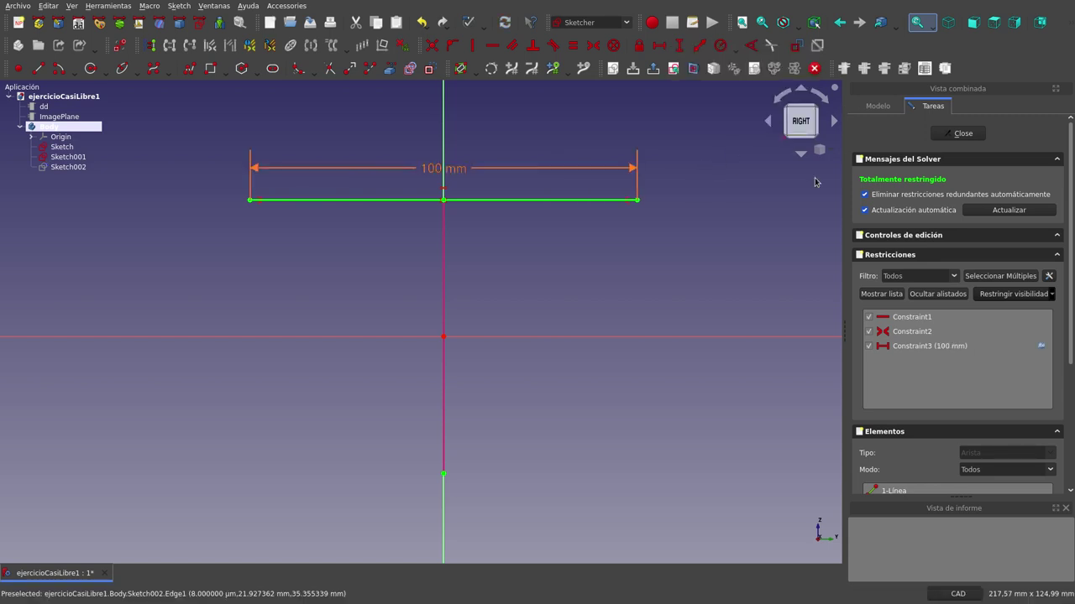
left_click(957, 134)
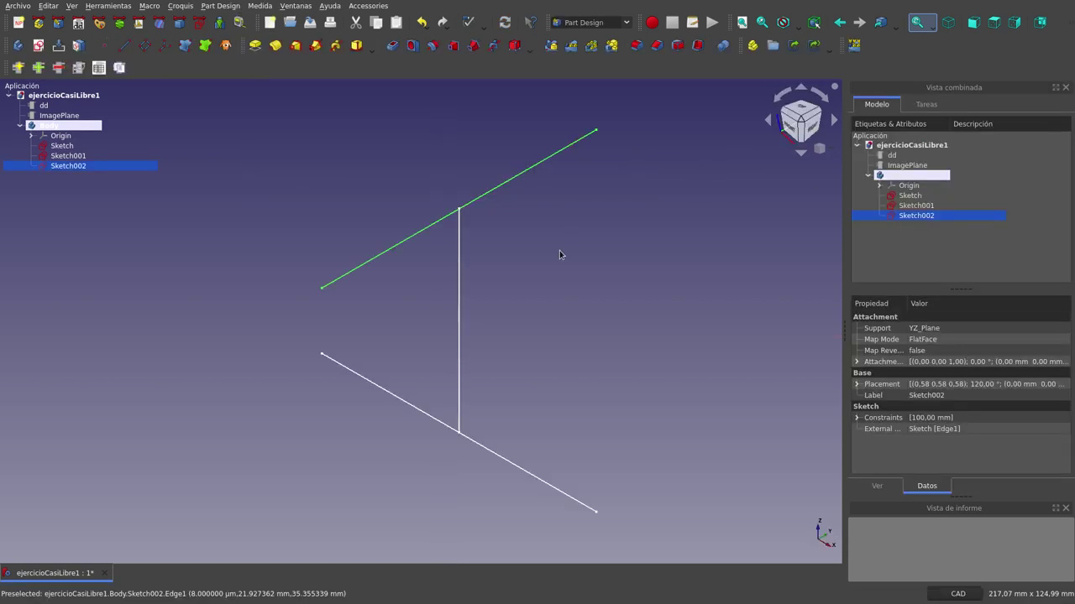
mouse_move(559, 252)
middle_mouse_down()
mouse_move(532, 326)
mouse_move(552, 322)
mouse_move(619, 249)
mouse_move(628, 219)
middle_mouse_up()
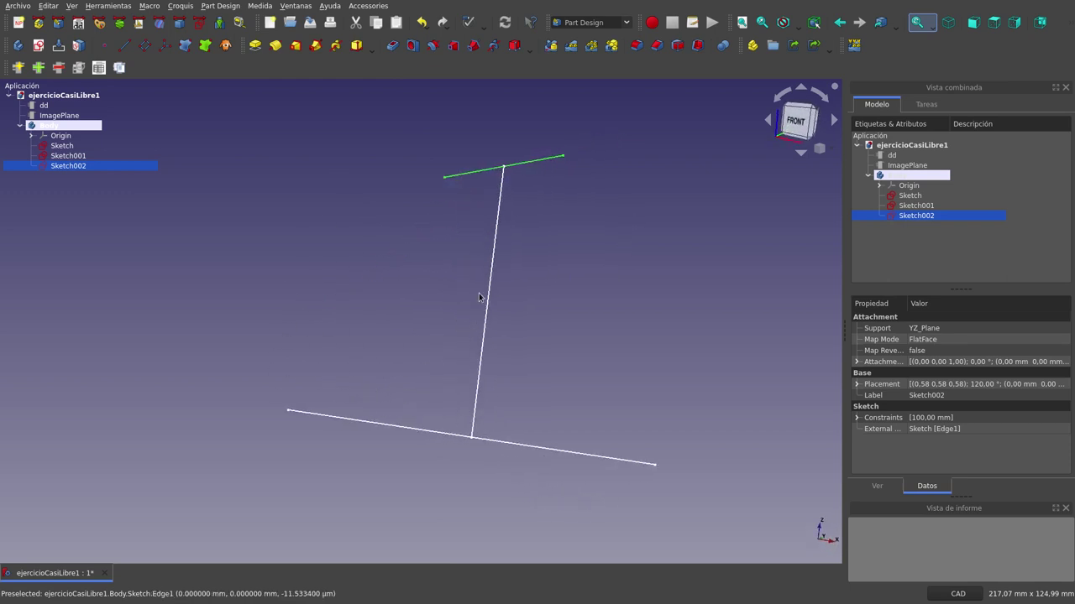
Start a fourth sketch on the XZ plane.
left_click(563, 252)
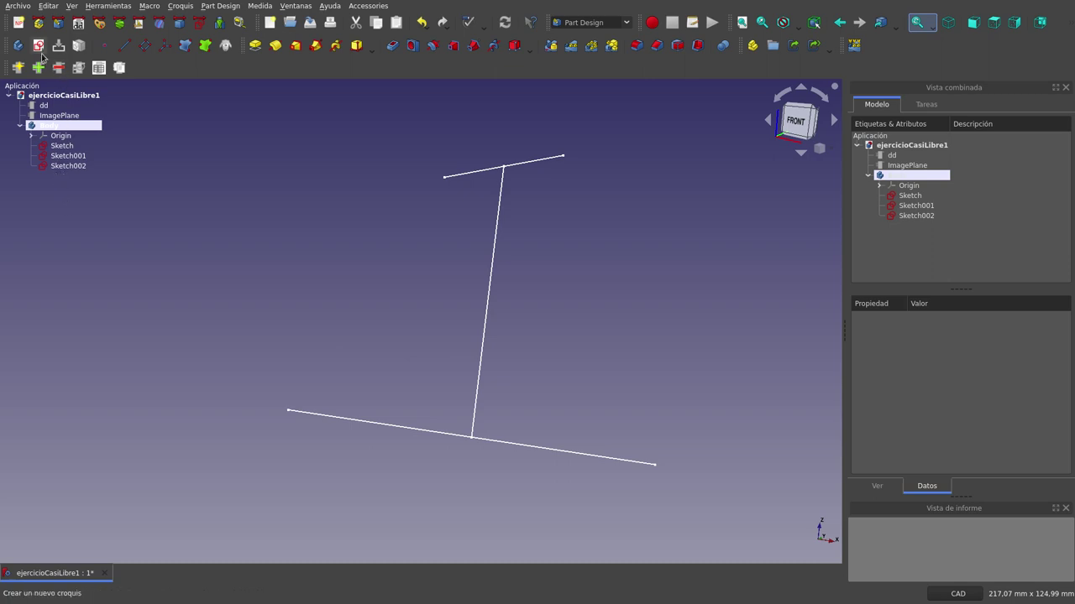
middle_click_drag(363, 337, 459, 292)
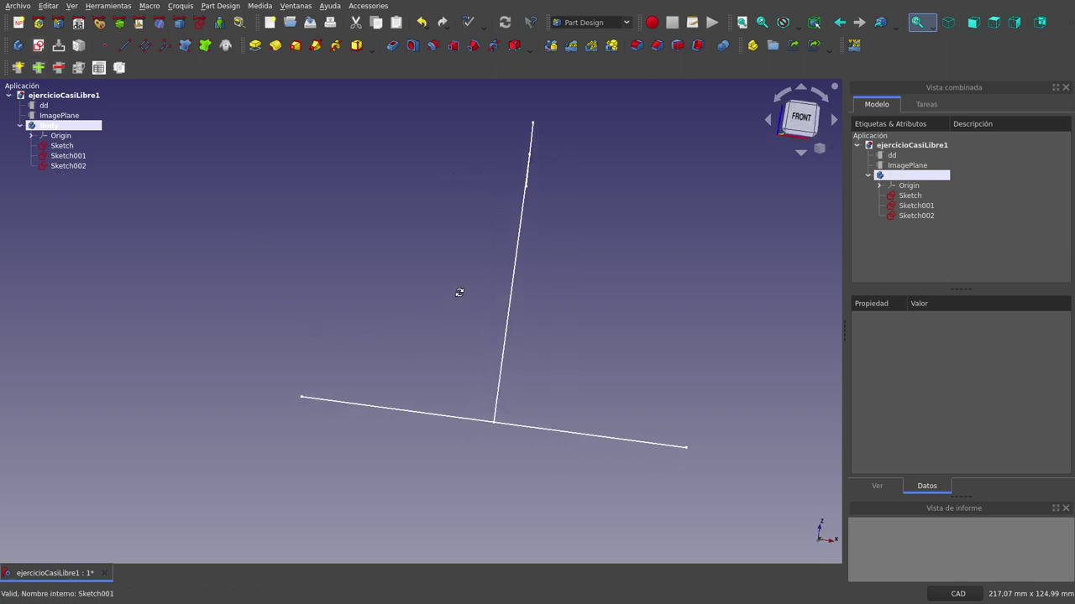
left_click(39, 44)
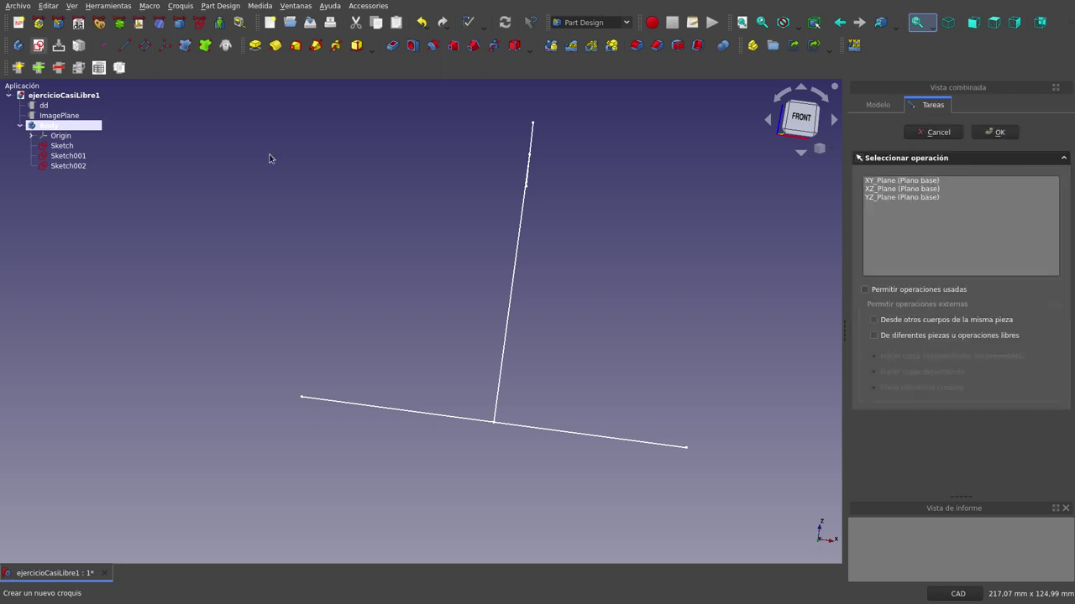
left_click(904, 191)
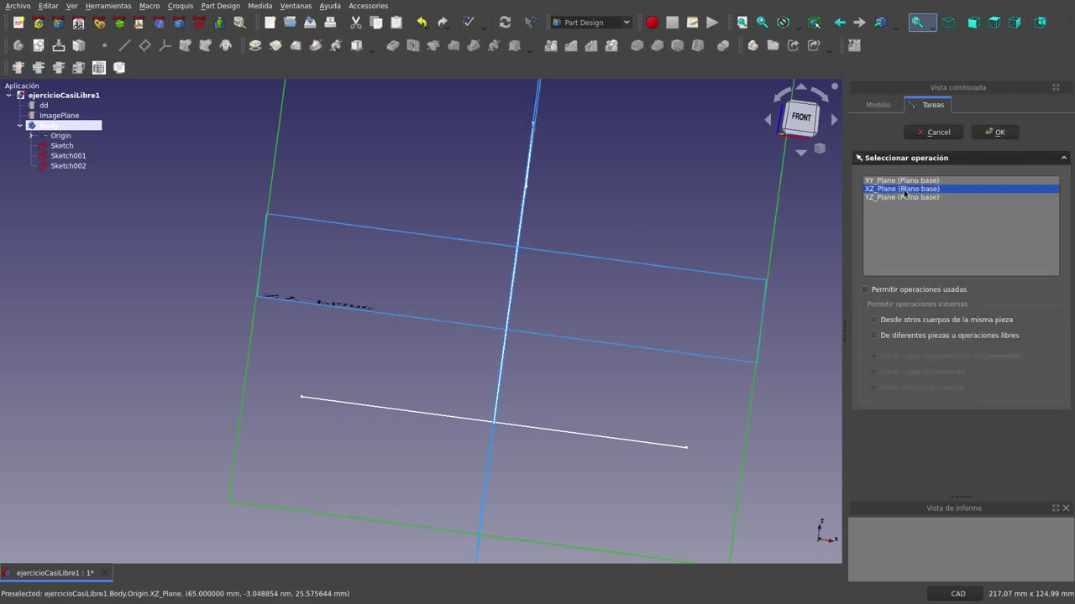
left_click(543, 315)
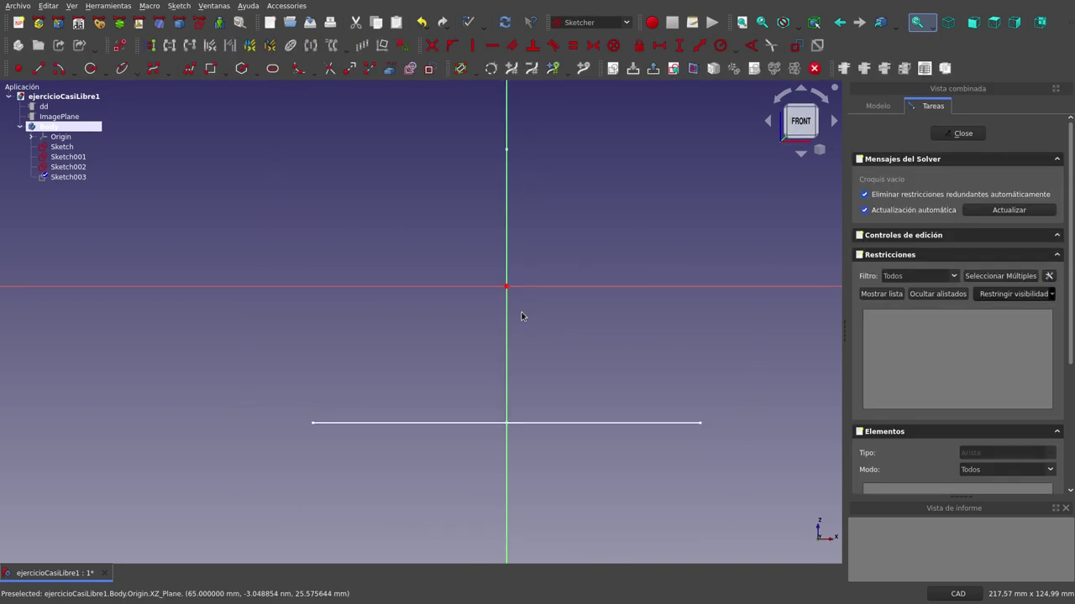
Sketch a semicircular arc with a radius of about 68 mm, centred on the origin, spanning from below to above along the vertical axis.
left_click(91, 72)
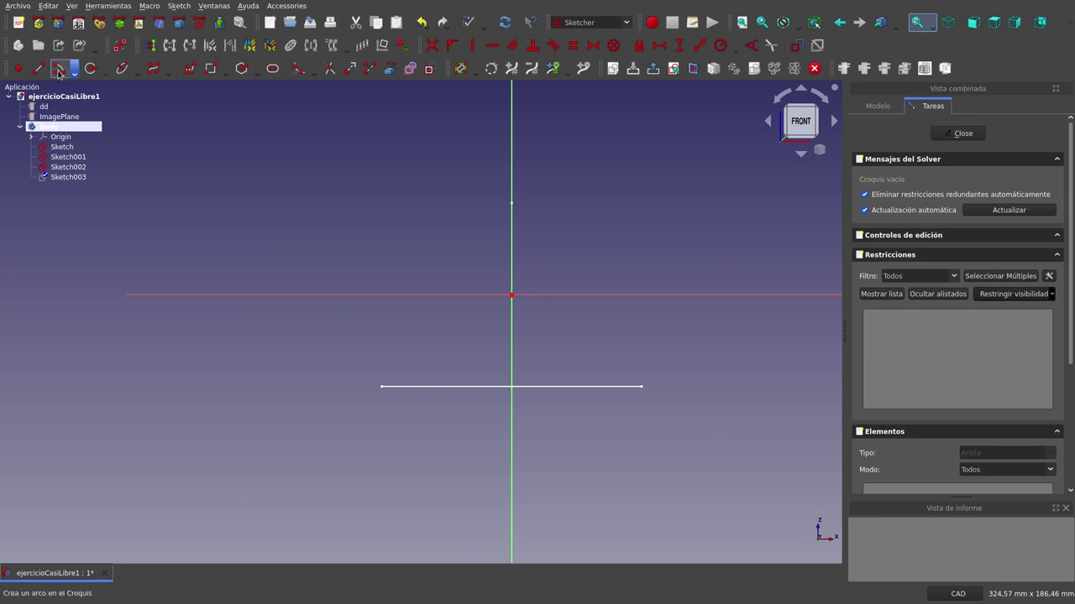
left_click(512, 295)
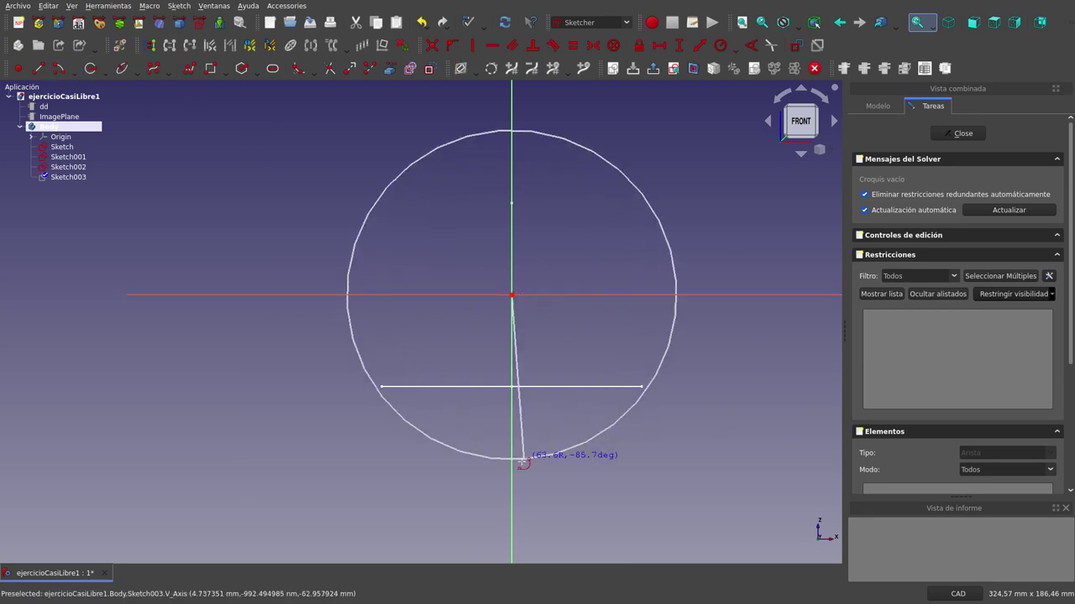
left_click(513, 472)
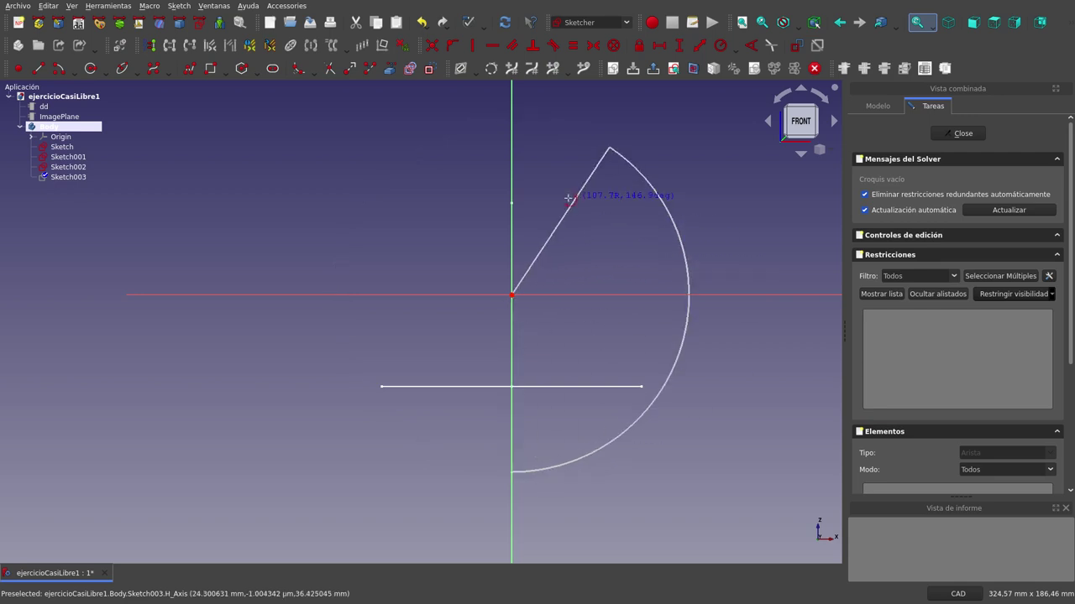
left_click(513, 118)
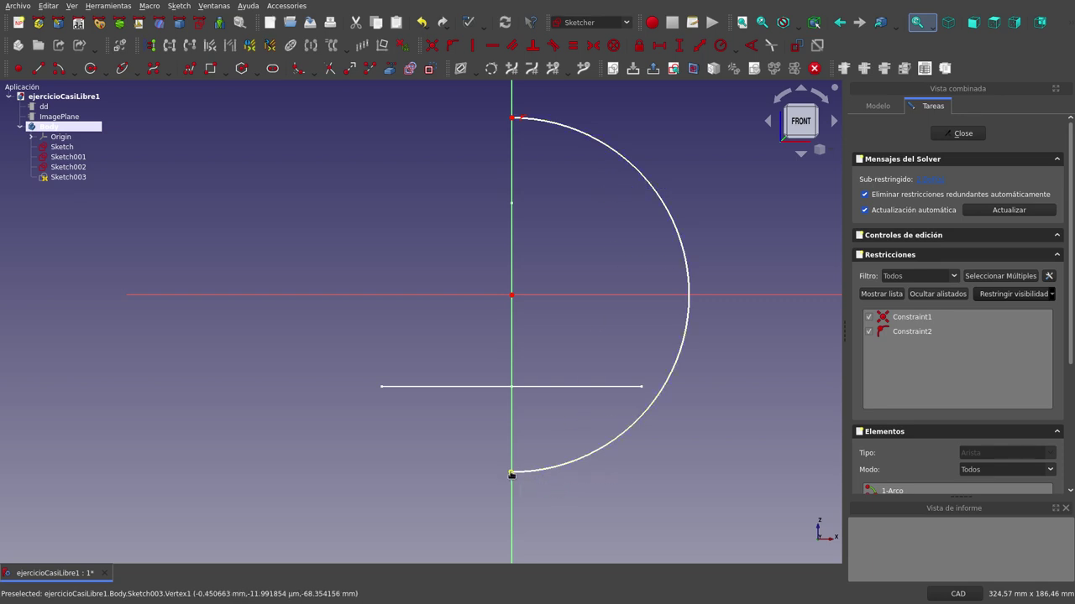
Constrain the arc's lower endpoint to lie on the vertical axis.
left_click_drag(512, 475, 526, 476)
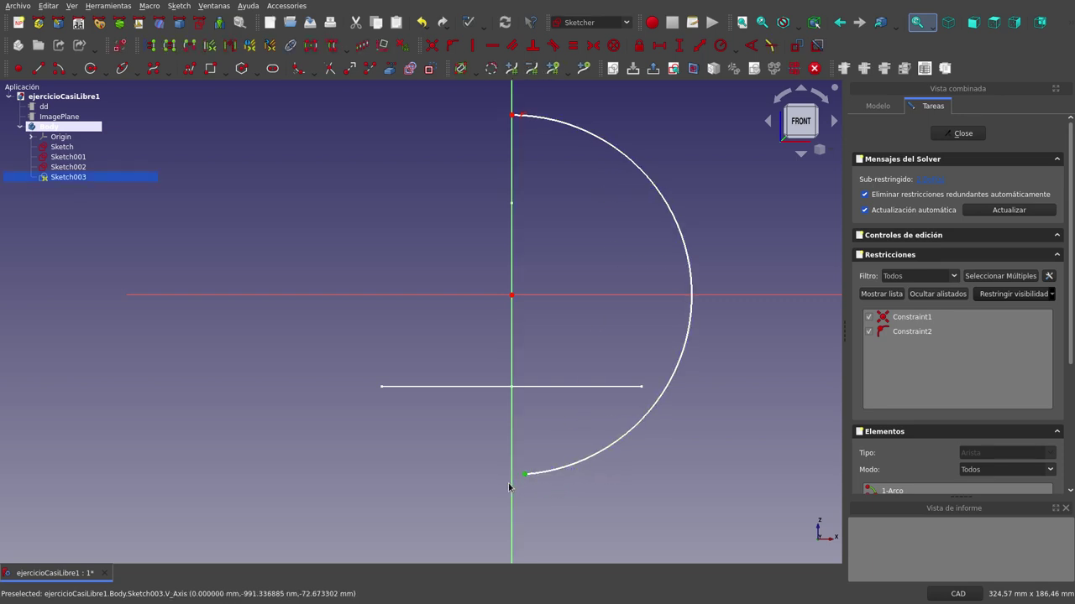
left_click(510, 487)
left_click(451, 45)
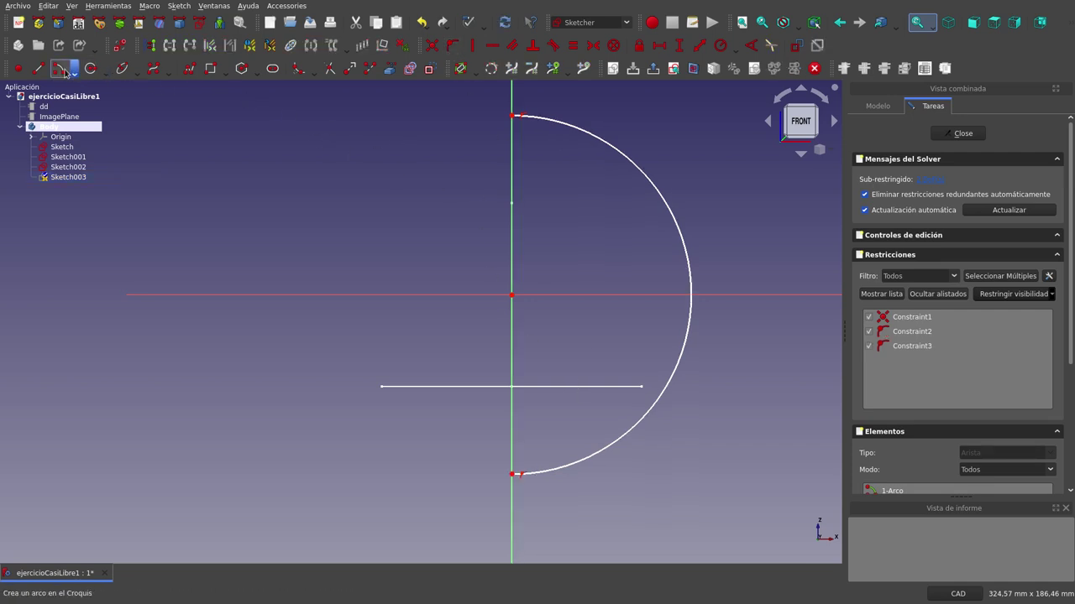
Sketch a line from the arc's upper endpoint to its lower endpoint and undo the line's automatic vertical constraint.
left_click(512, 115)
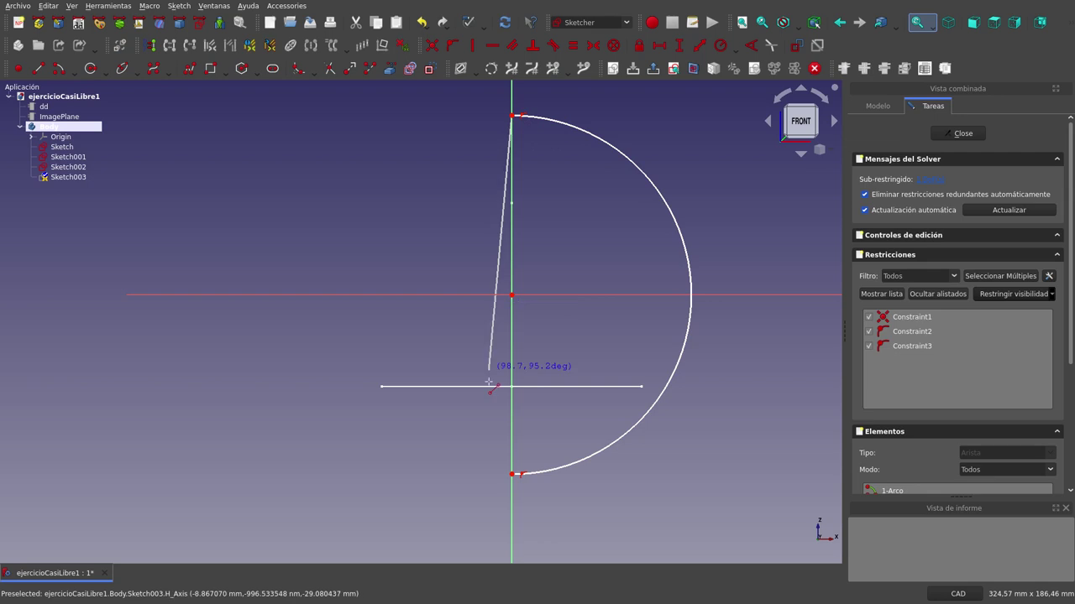
left_click(511, 474)
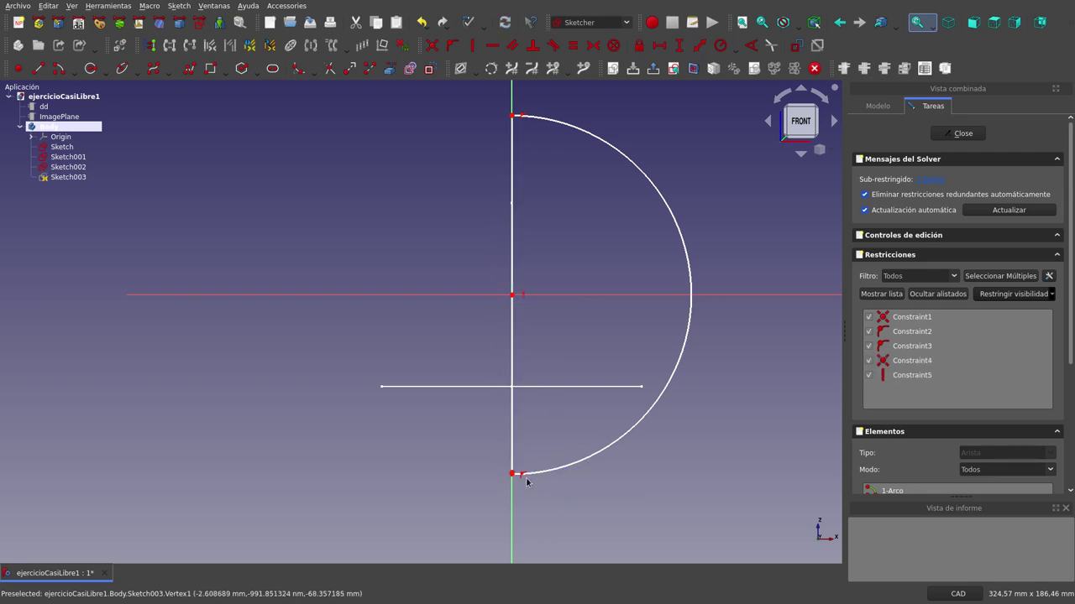
left_click(429, 28)
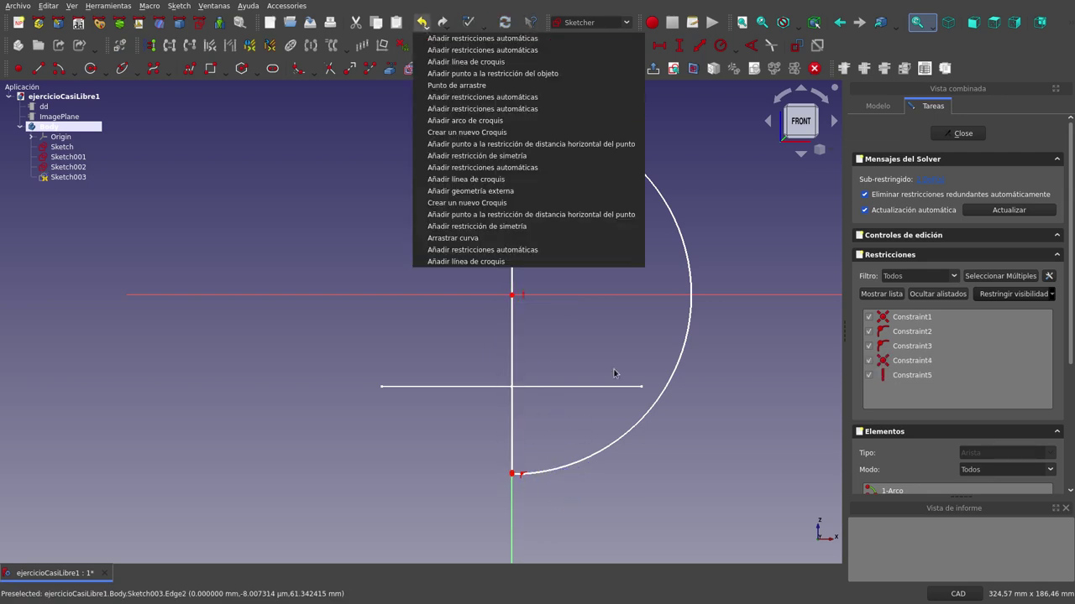
key("ctrl+z")
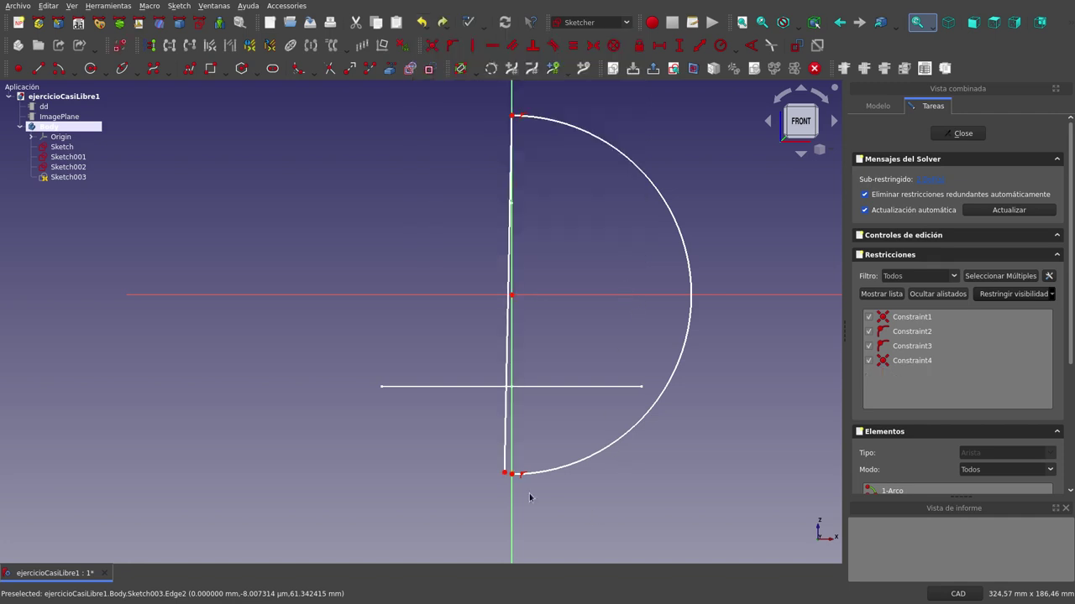
Make the closing line's lower endpoint coincident with the arc's lower endpoint and reduce the arc's radius slightly.
left_click_drag(512, 473, 544, 496)
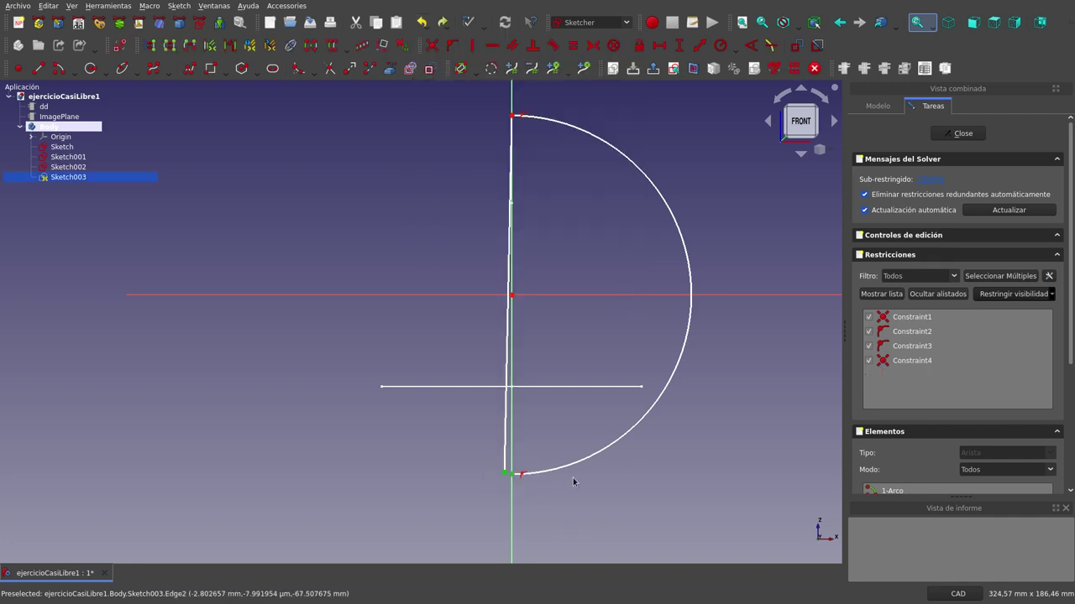
left_click(432, 47)
mouse_move(615, 149)
left_mouse_down()
mouse_move(608, 158)
mouse_move(621, 139)
mouse_move(629, 163)
left_mouse_up()
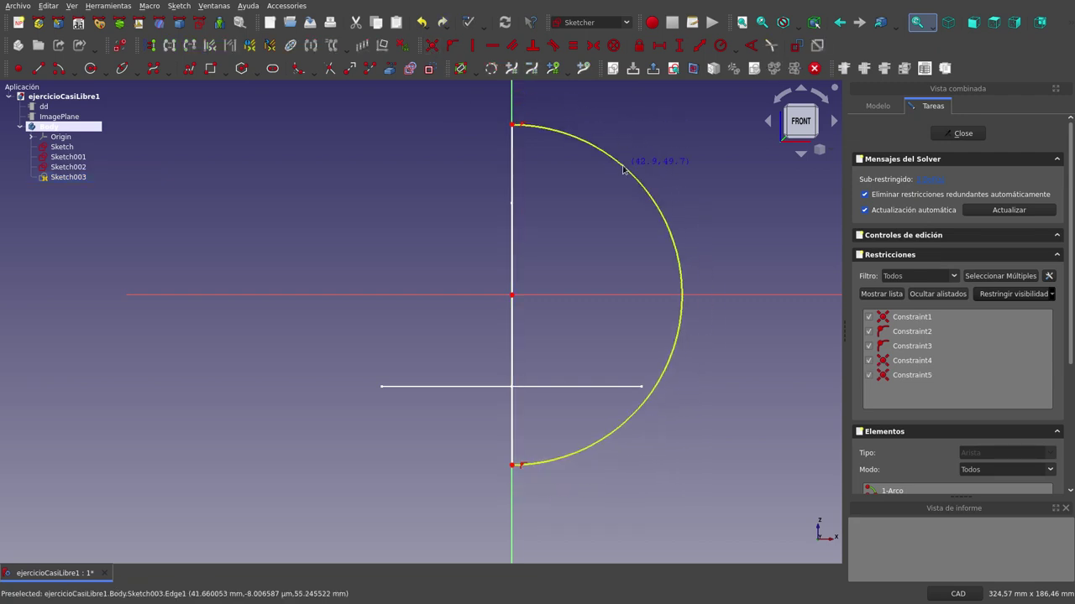
Reference the lower horizontal line as external geometry and constrain the arc to pass through its right endpoint.
left_click(408, 70)
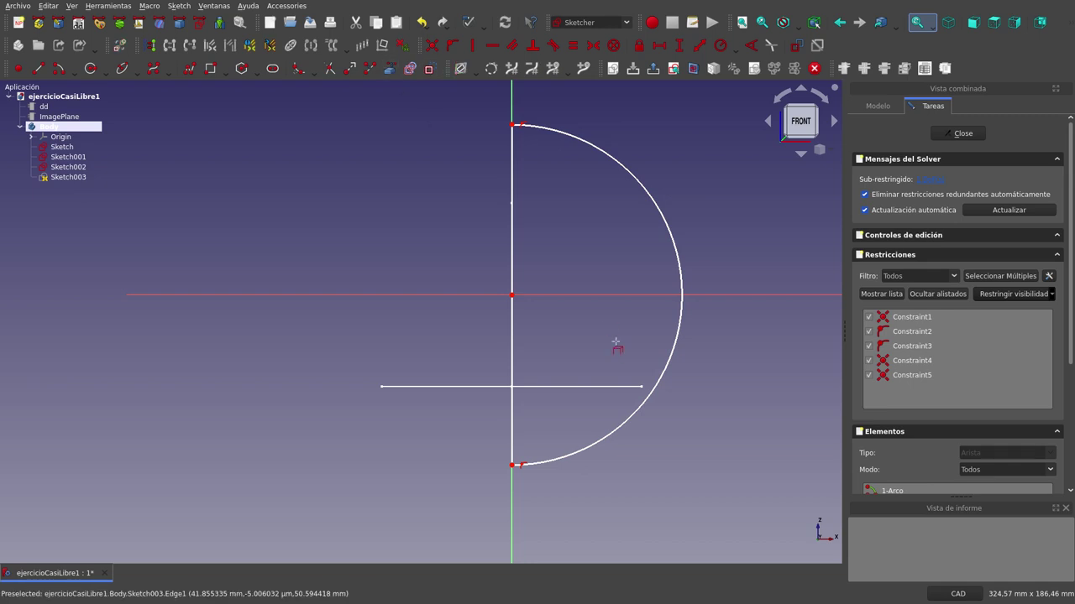
left_click(619, 388)
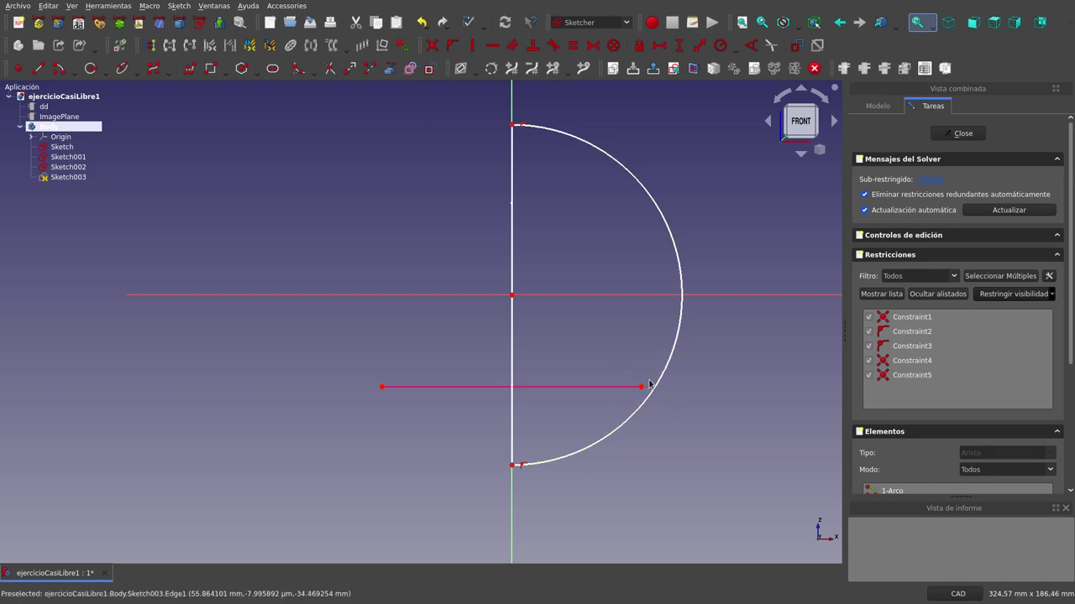
left_click(641, 389)
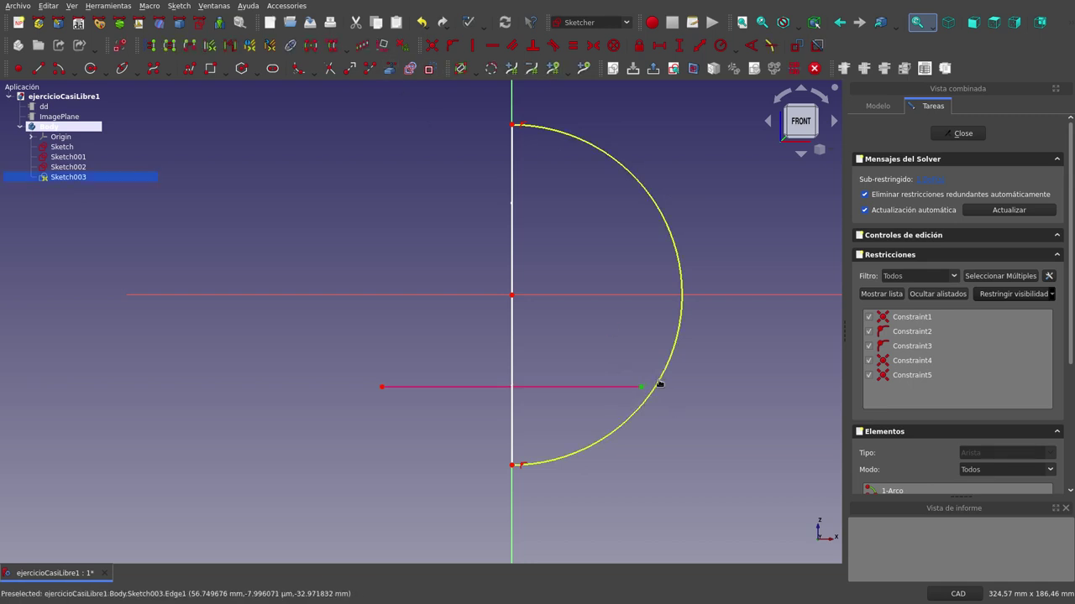
left_click(658, 383)
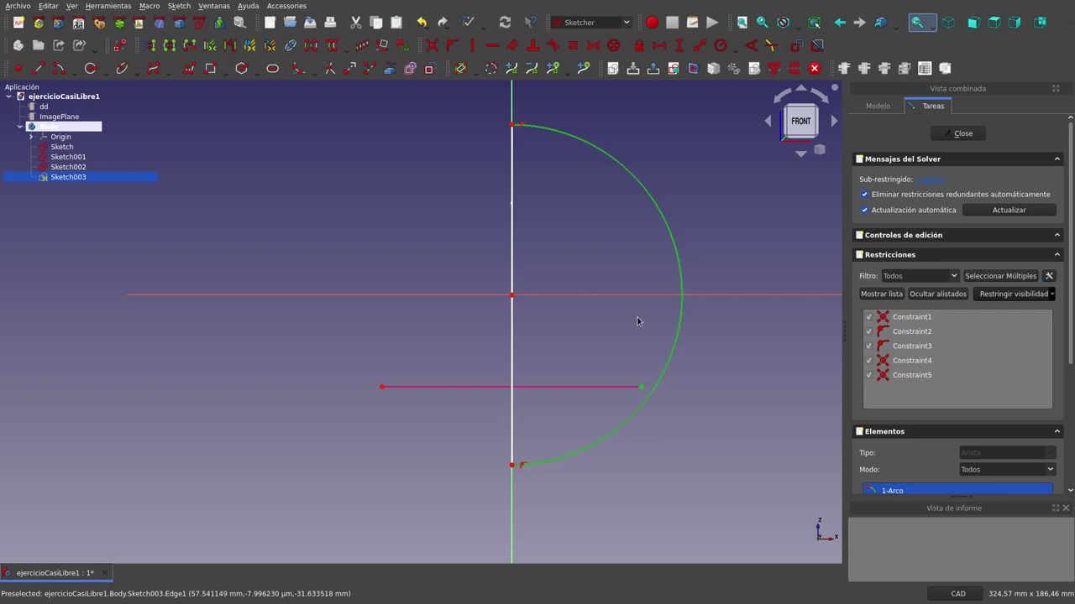
left_click(452, 45)
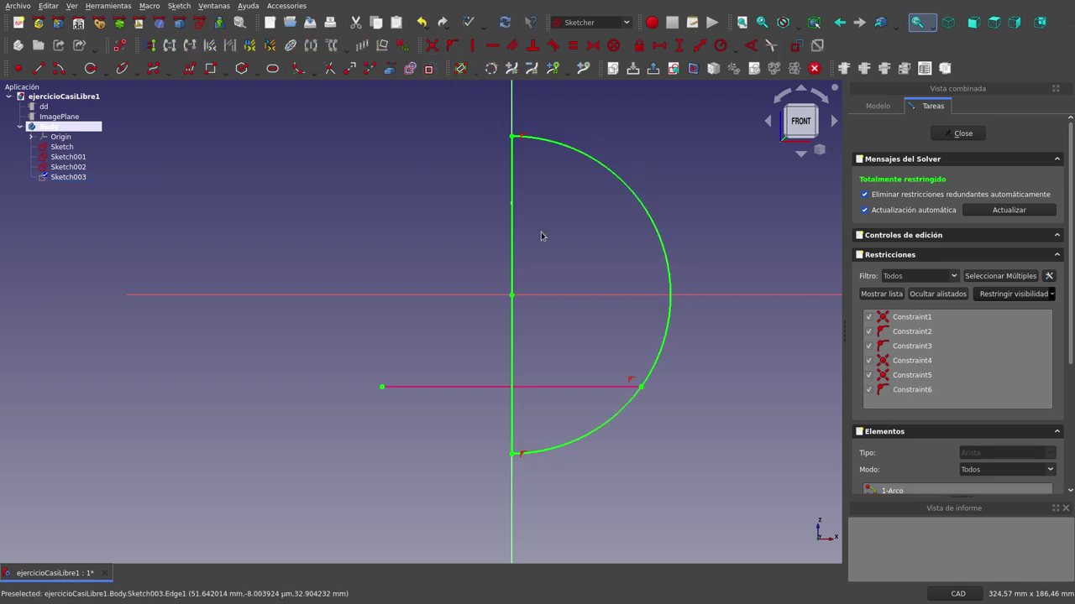
Add a reference radius dimension to the arc, place its label outside the profile, and finish the sketch.
scroll(375, 321, "down", 3)
scroll(445, 283, "up", 4)
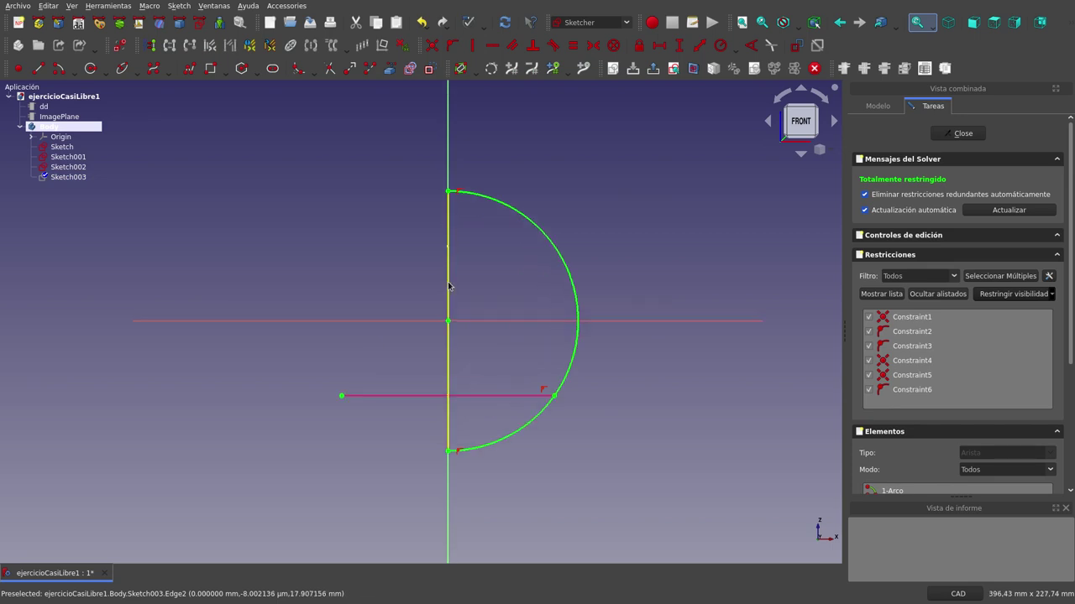
scroll(575, 237, "up", 1)
left_click(576, 235)
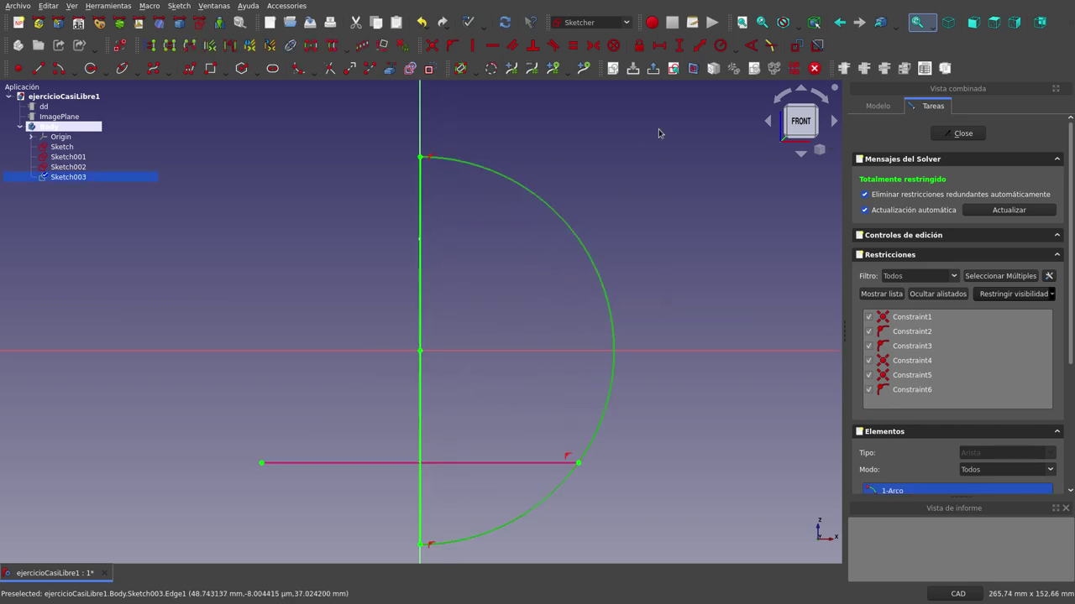
left_click(727, 49)
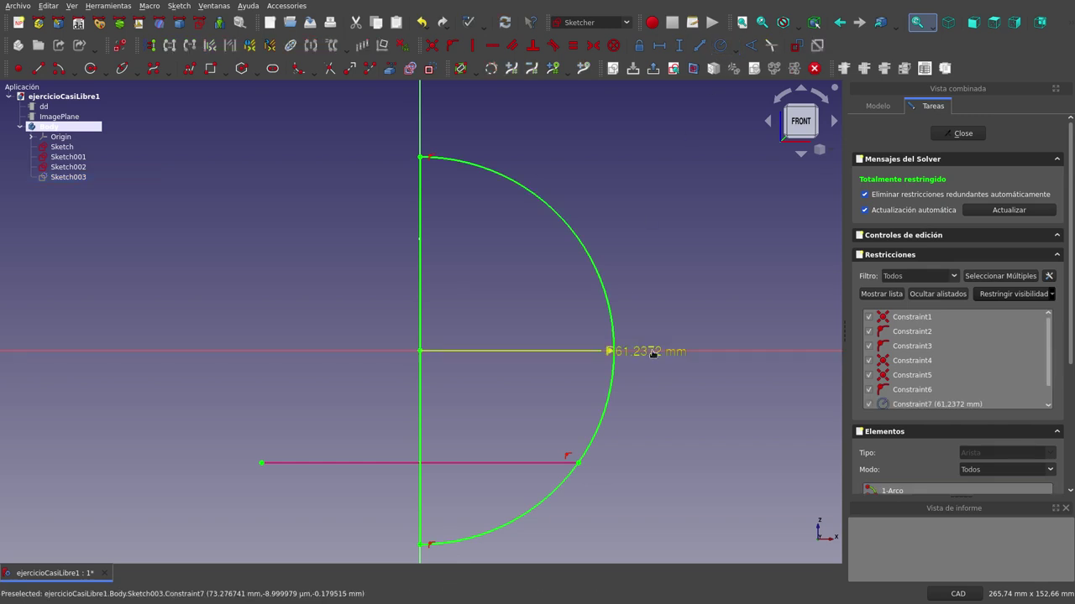
left_click_drag(635, 350, 719, 231)
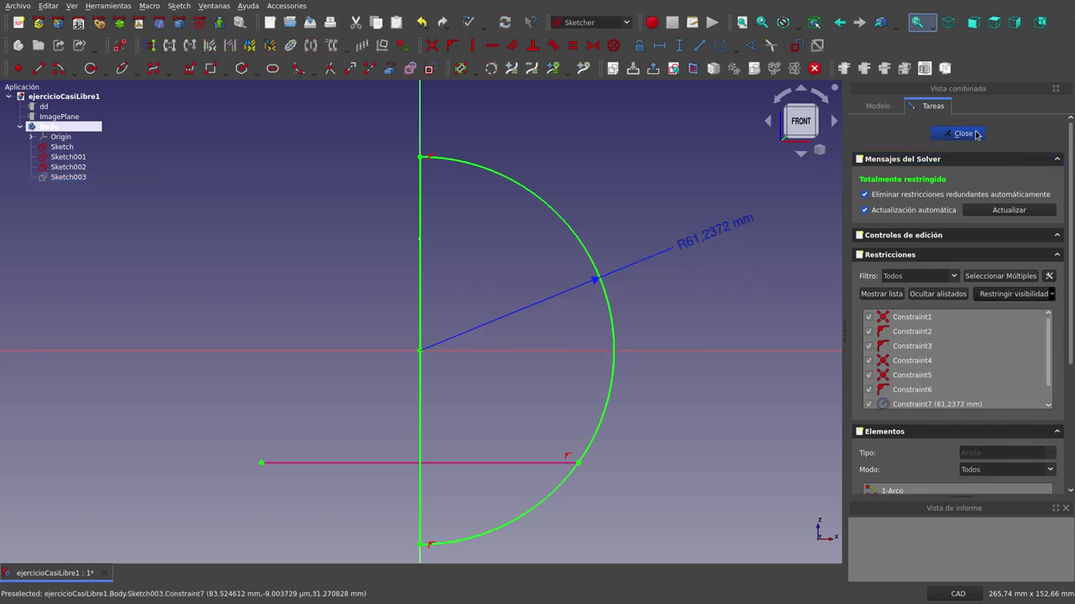
left_click(963, 133)
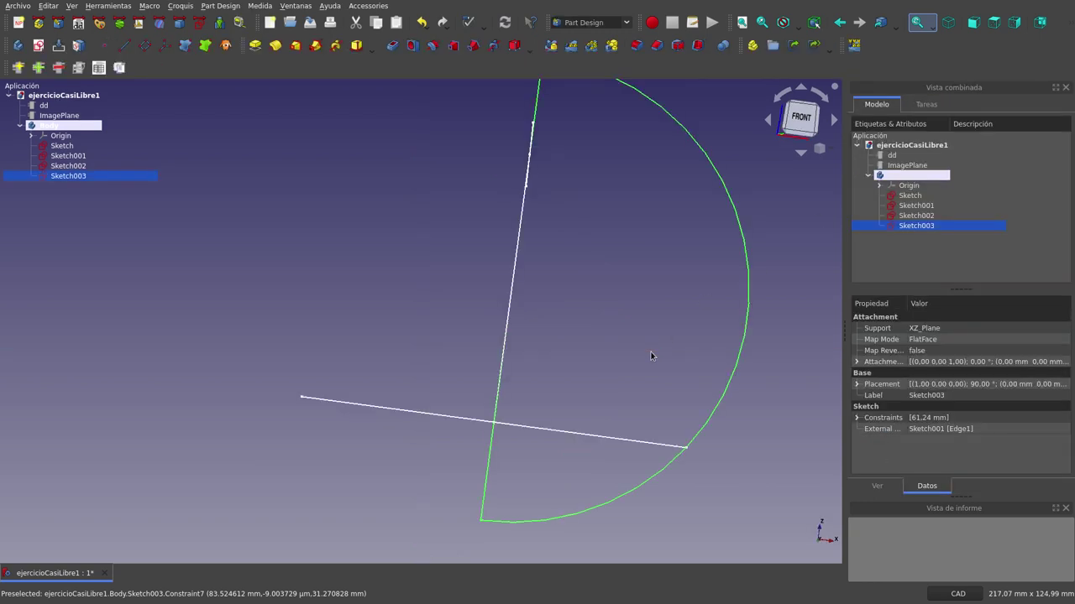
Set the Body's transparency to 80.
scroll(254, 313, "down", 5)
middle_click_drag(316, 310, 336, 294)
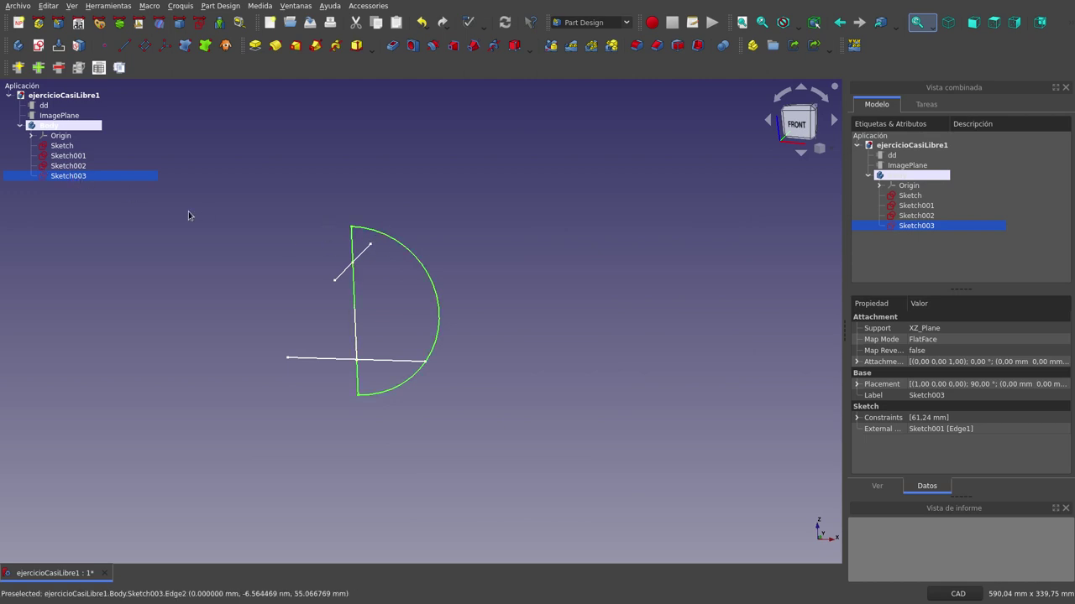
left_click(148, 208)
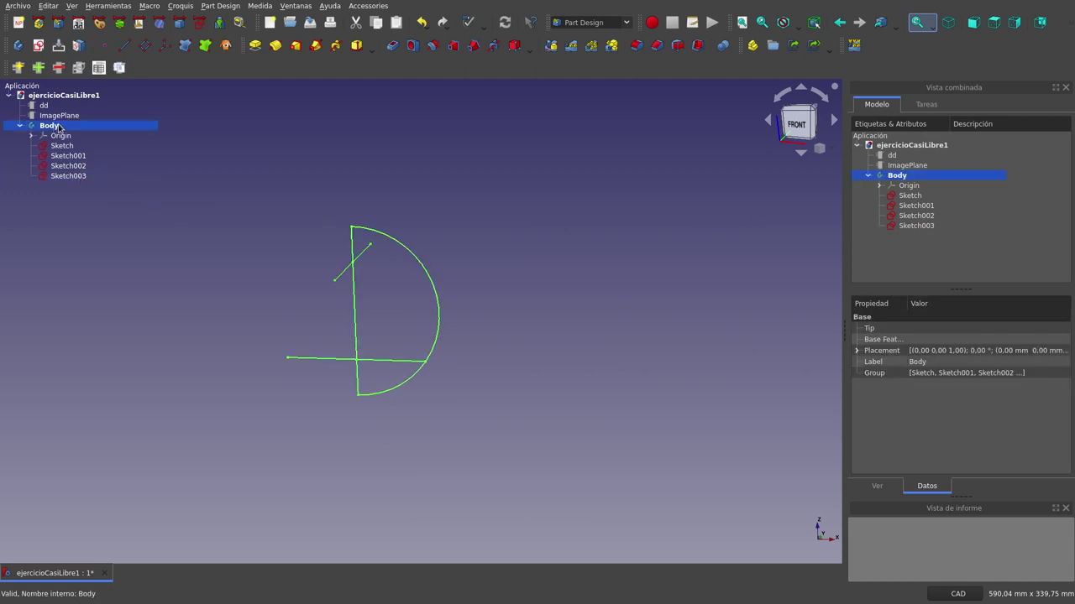
left_click(877, 487)
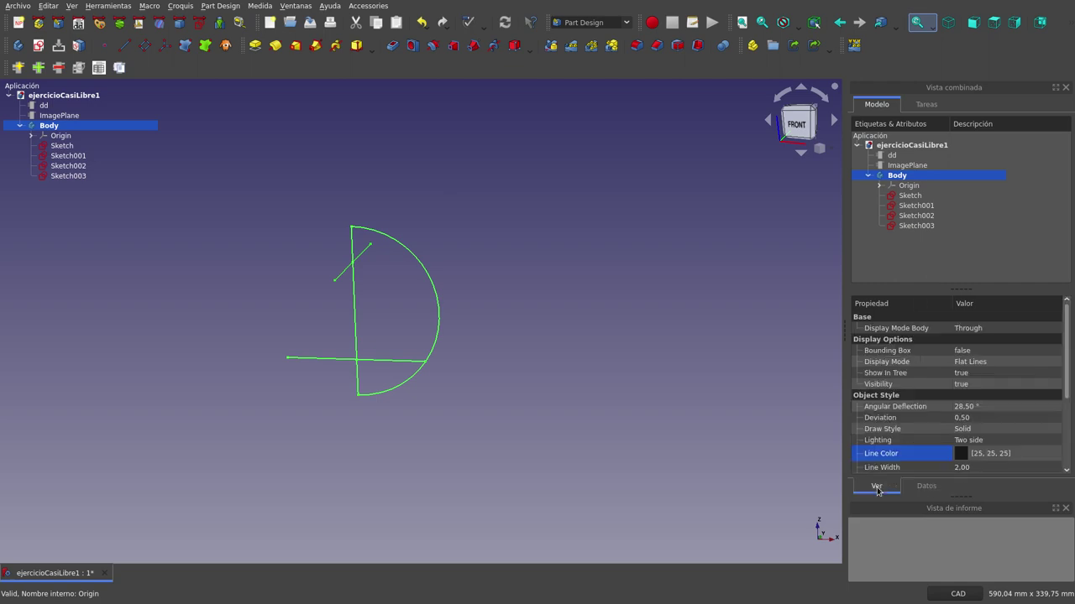
scroll(948, 434, "down", 3)
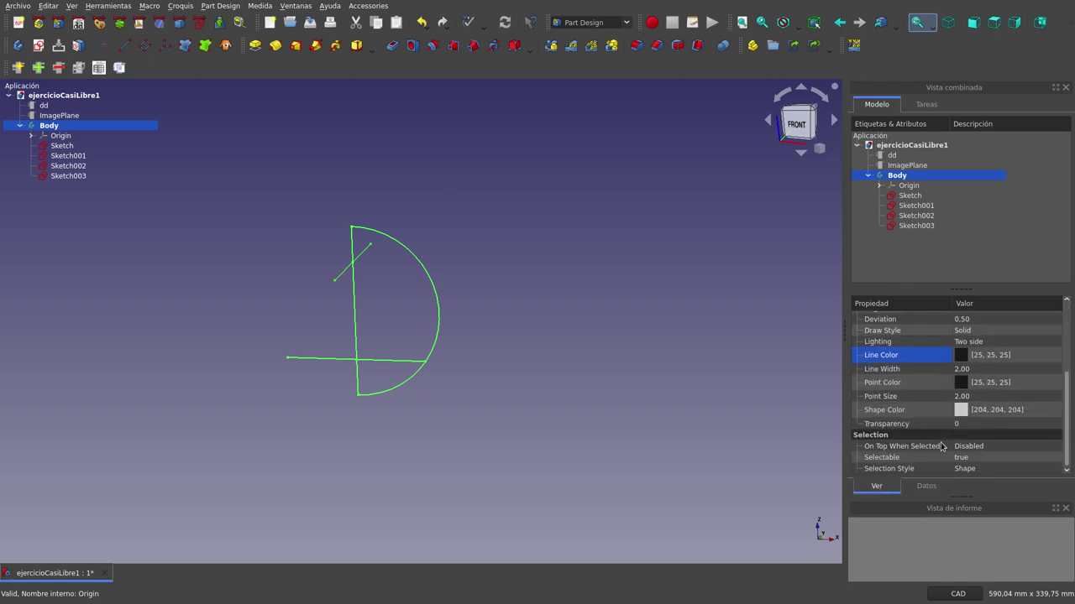
left_click(964, 425)
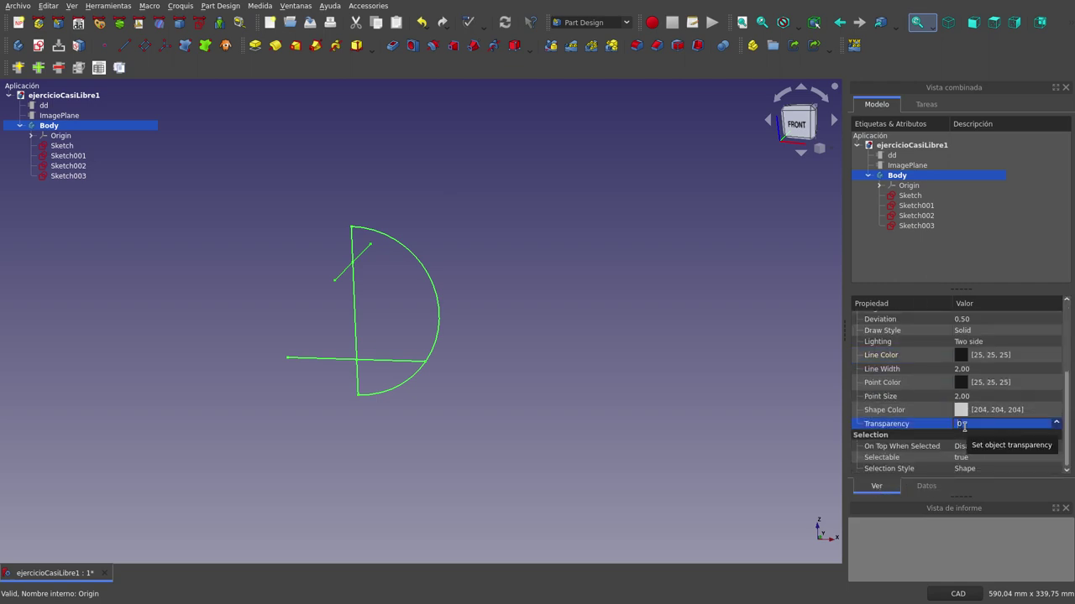
type("80")
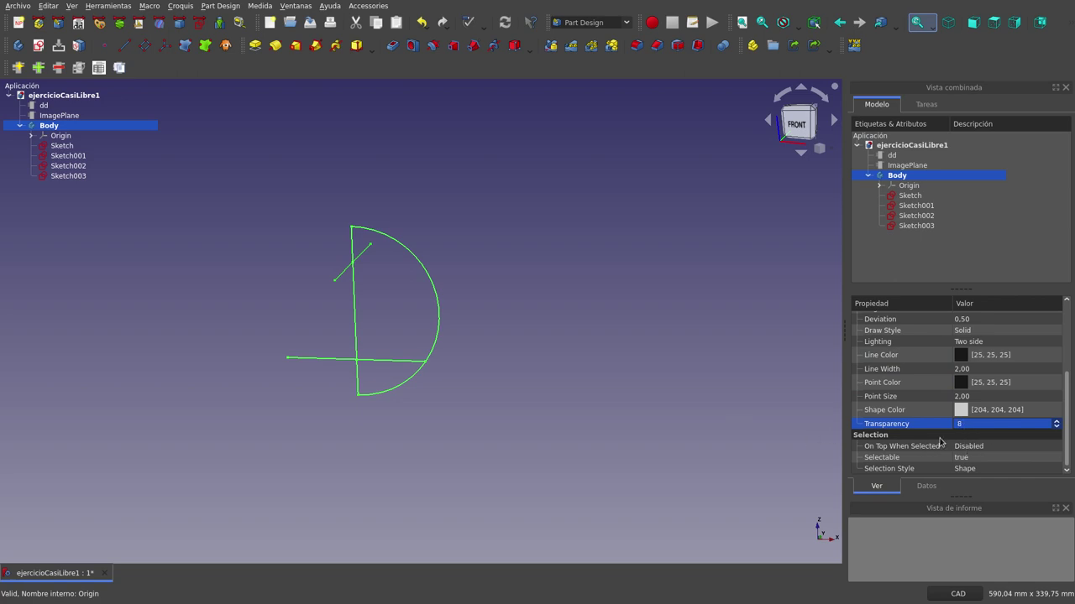
left_click(719, 397)
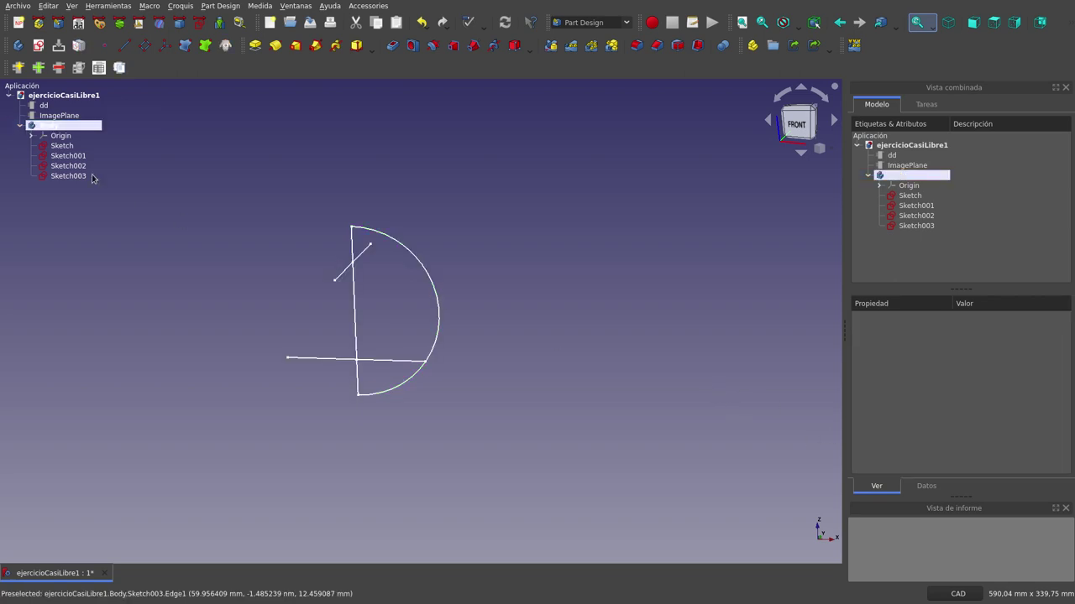
Revolve the semicircular profile 360° about its vertical sketch axis to form the sphere.
left_click(60, 177)
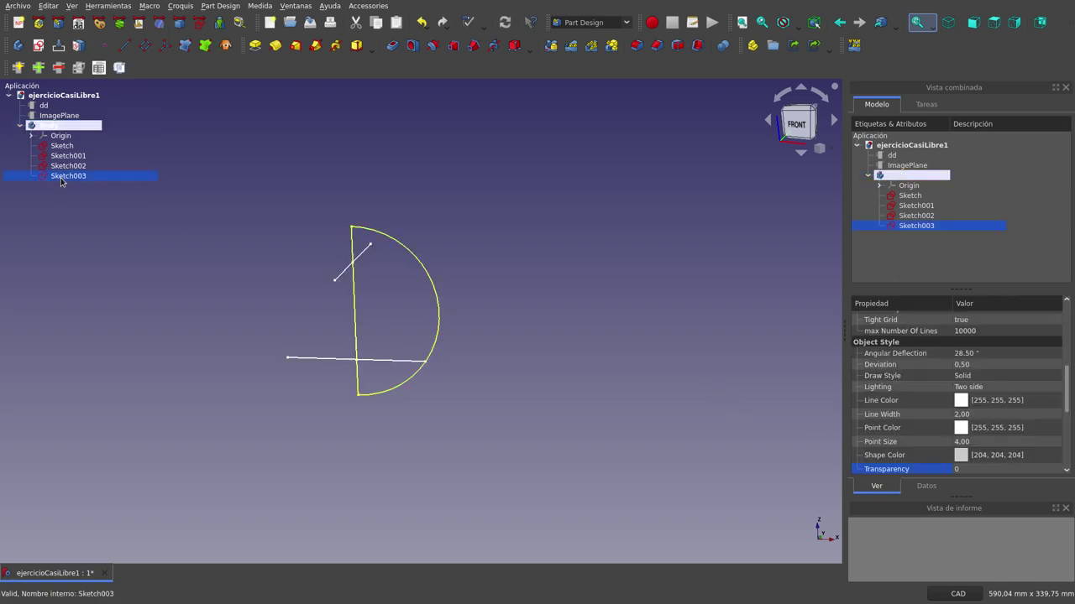
left_click(276, 49)
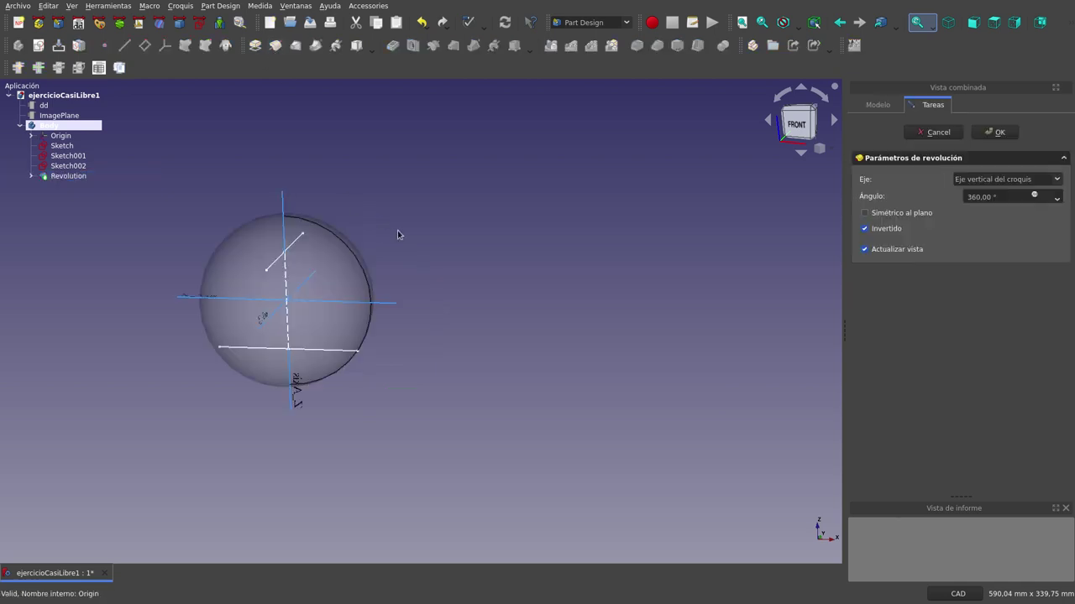
scroll(311, 244, "up", 3)
middle_click_drag(307, 240, 541, 243)
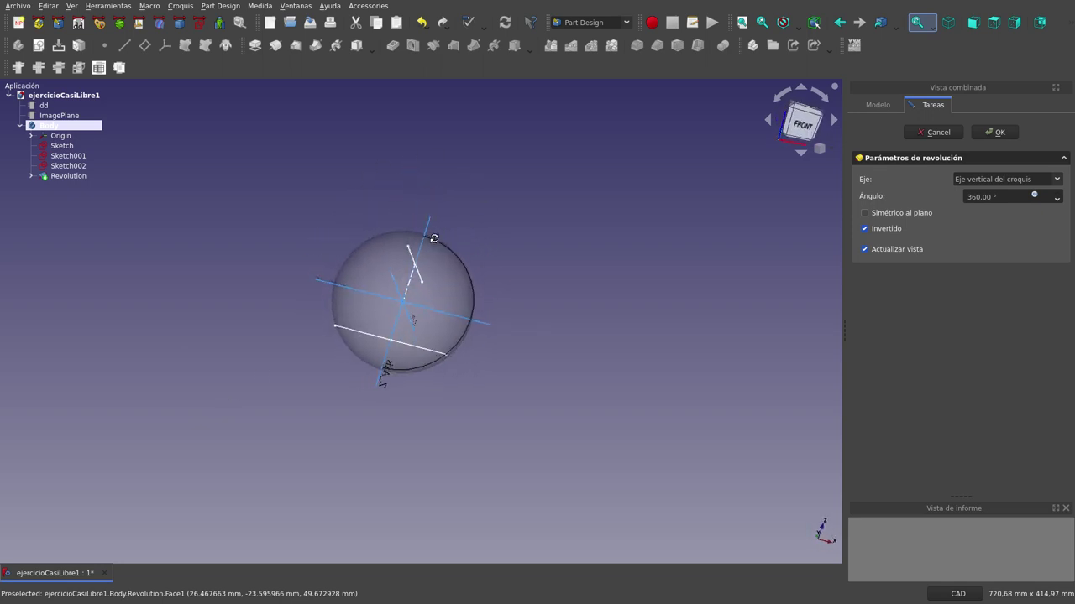
left_click(983, 134)
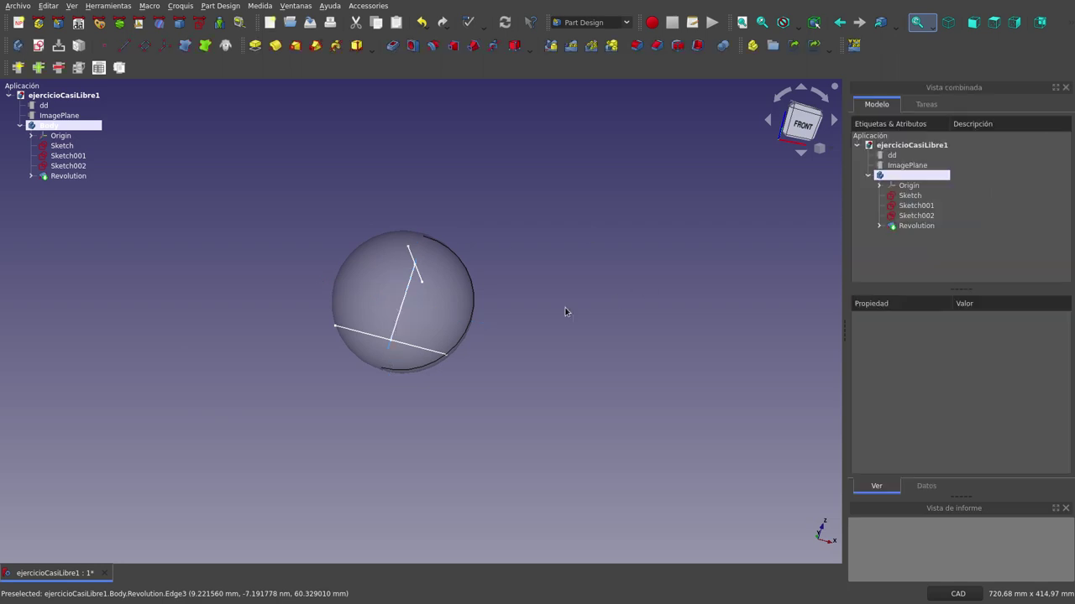
Hide the separation line sketch and the revolved sphere, leaving the two opposite edge sketches shown.
left_click(68, 148)
left_click(71, 167)
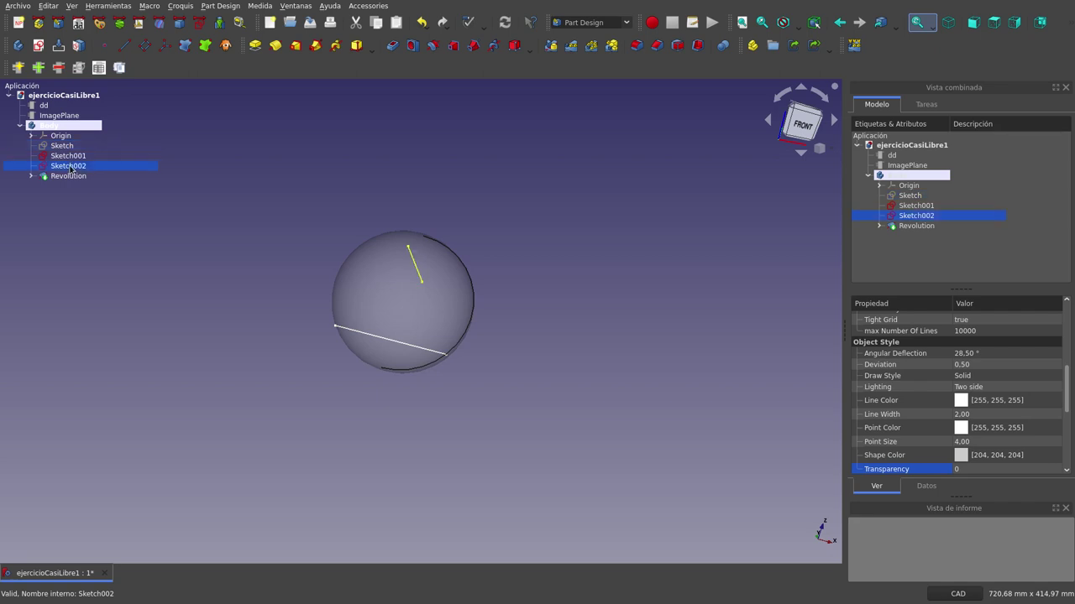
left_click(72, 177)
key("space")
mouse_move(462, 283)
middle_mouse_down()
mouse_move(408, 266)
mouse_move(398, 233)
mouse_move(393, 256)
middle_mouse_up()
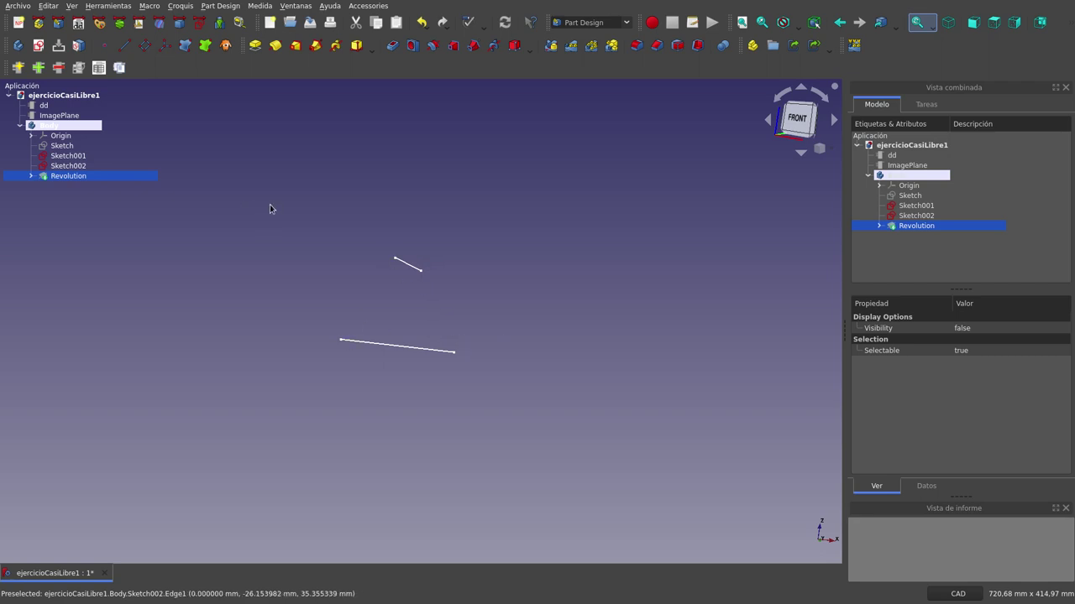
In the Curves workbench, join the upper edge's left endpoint to the lower edge's left endpoint with a line, and hide that line.
left_click(159, 24)
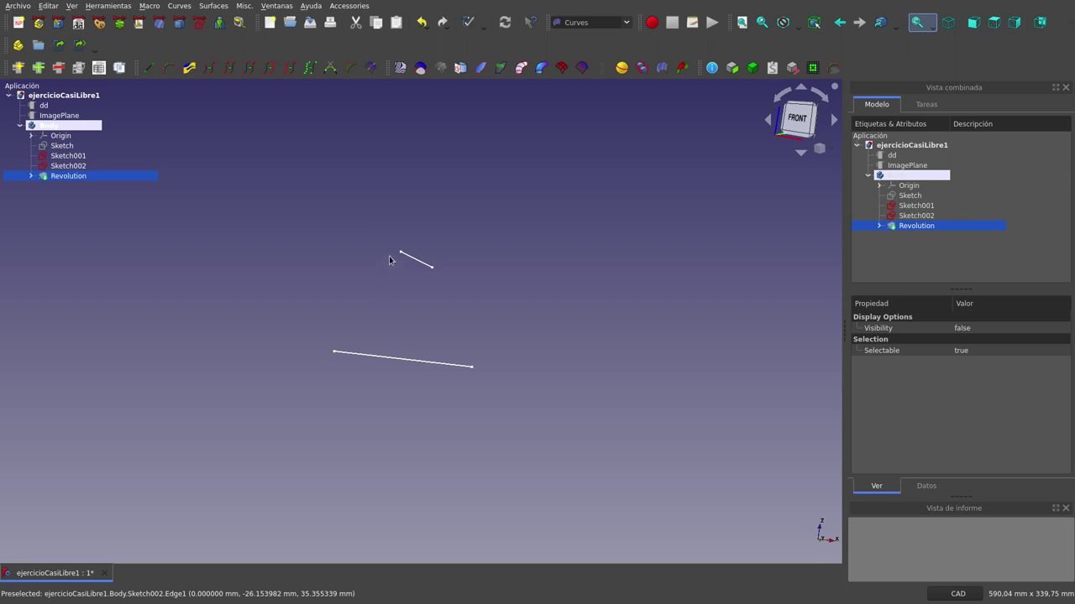
scroll(388, 261, "up", 3)
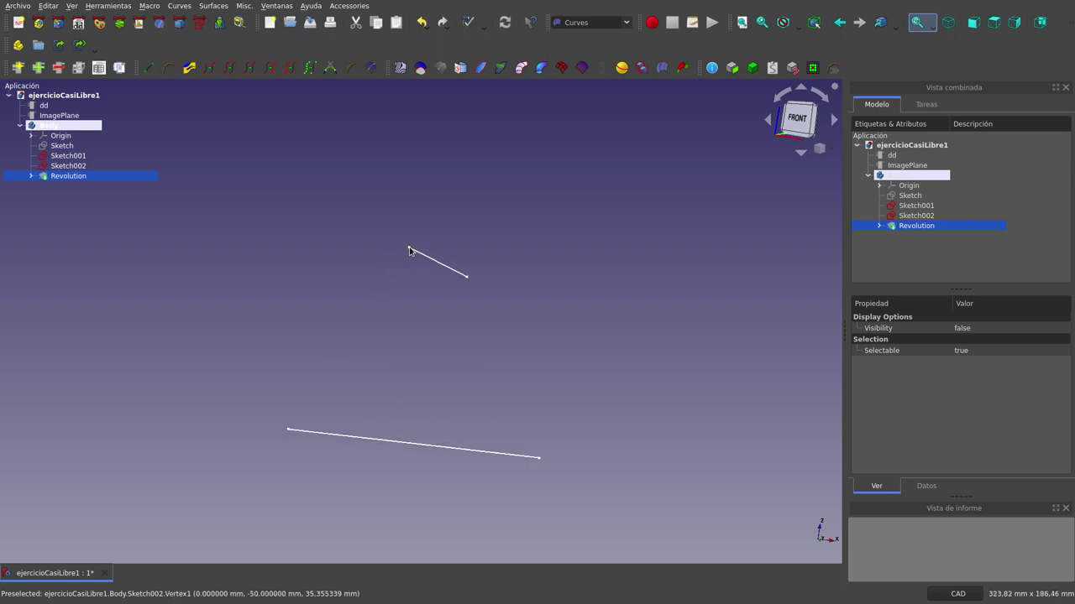
left_click(409, 250)
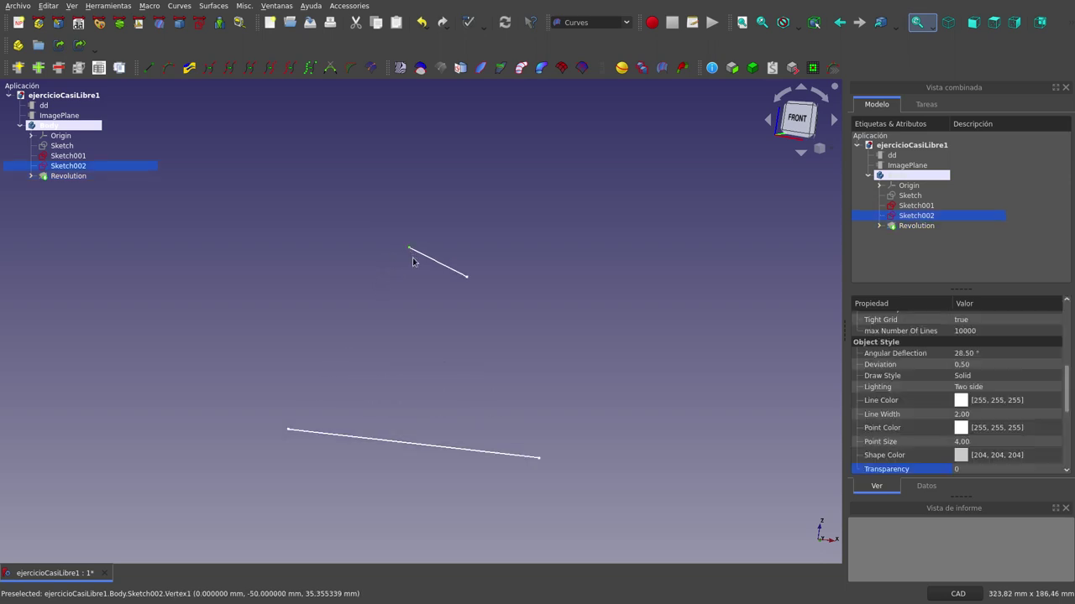
left_click(287, 432, "ctrl")
left_click(147, 68)
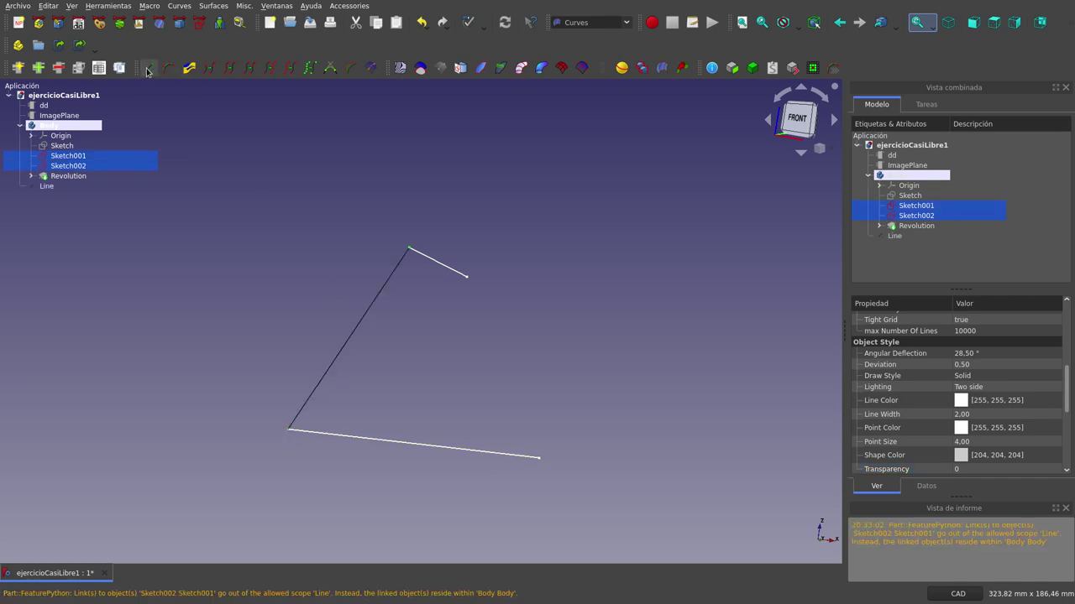
left_click(67, 186)
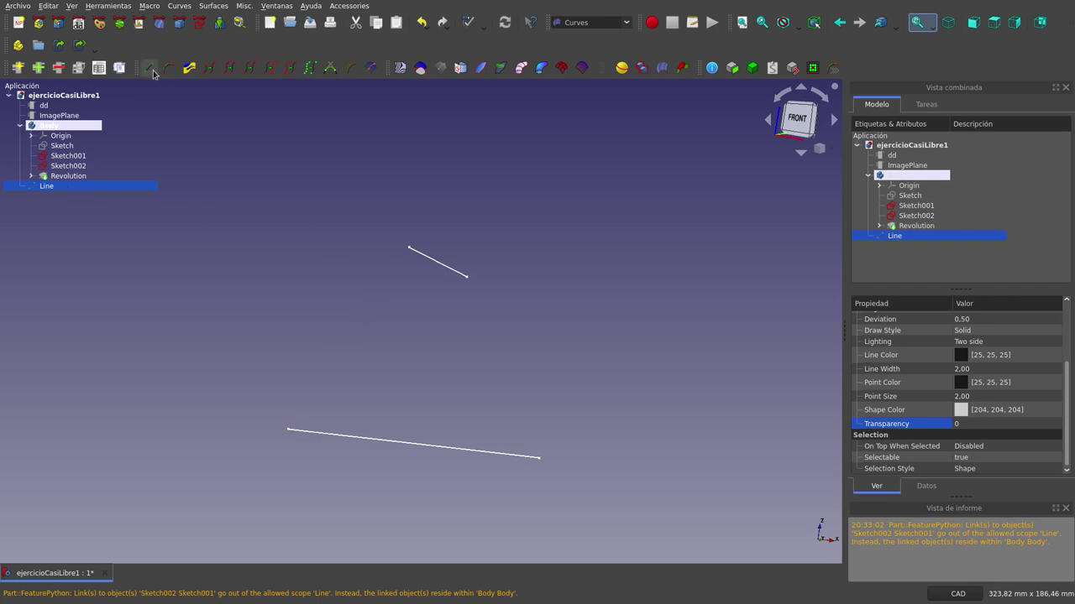
Create a line from the upper edge's left endpoint to the lower edge's right endpoint, and hide it.
left_click(408, 249)
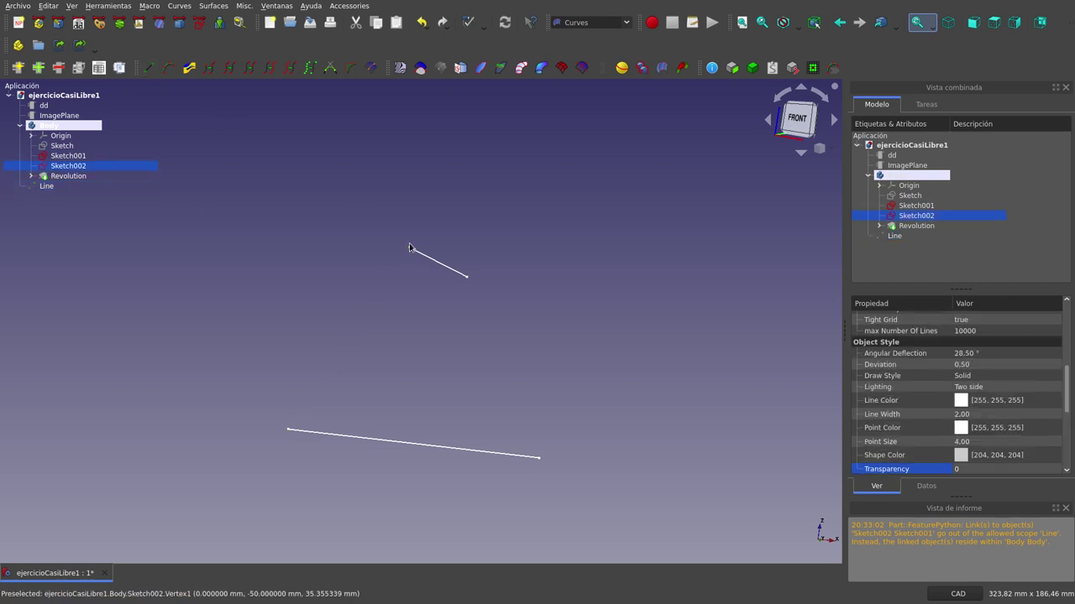
left_click(541, 460)
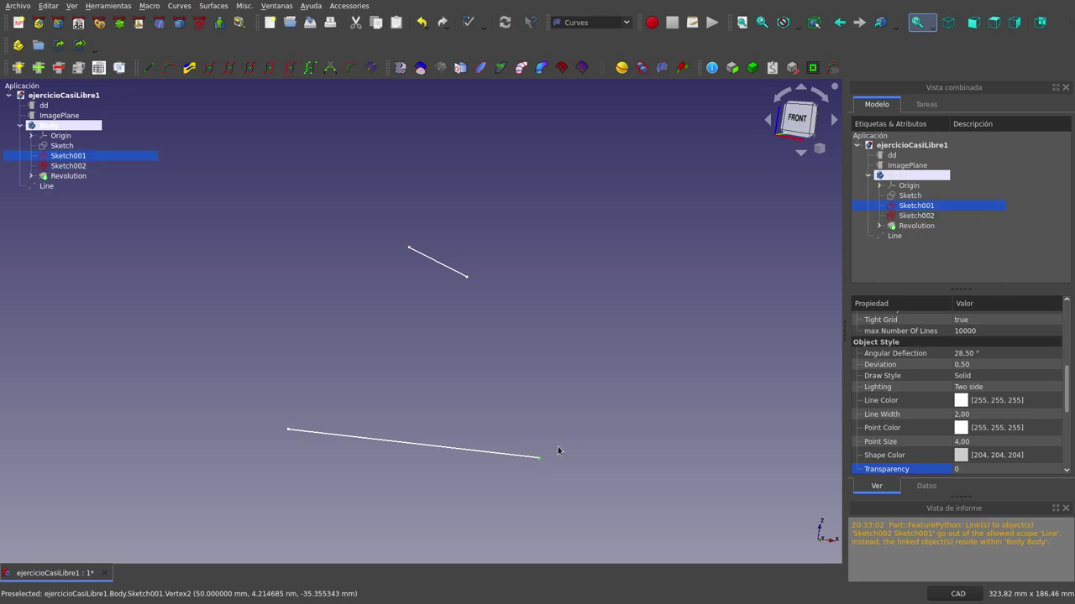
left_click(411, 249, "ctrl")
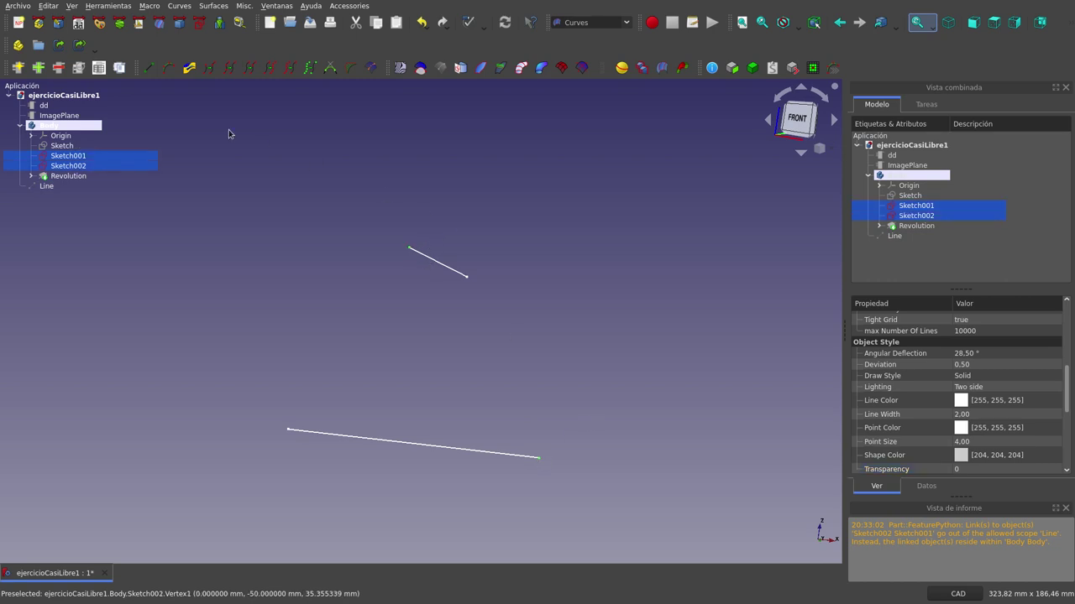
left_click(147, 72)
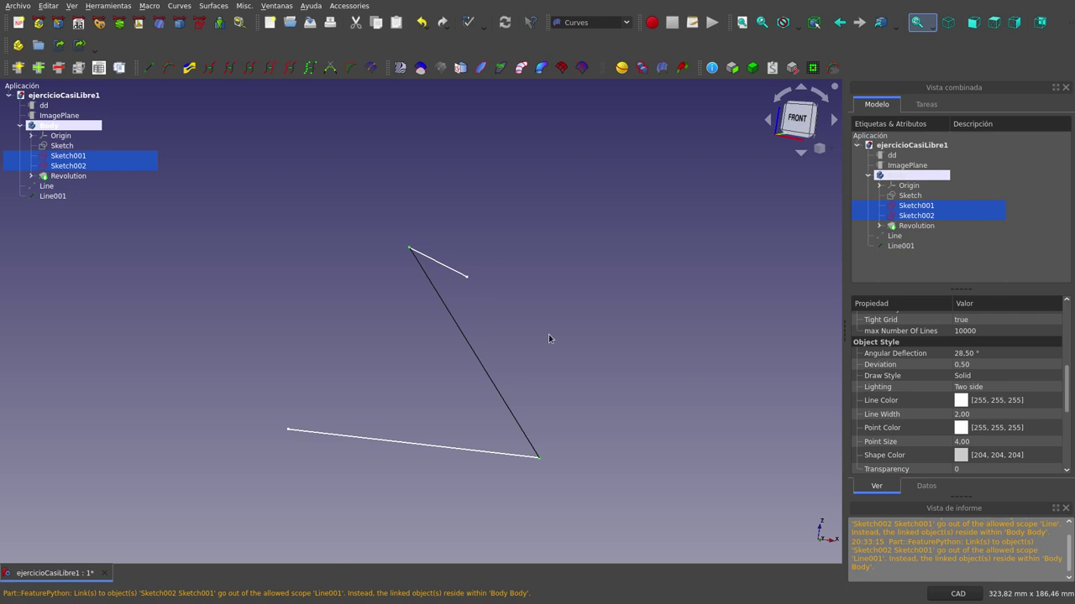
left_click(69, 197)
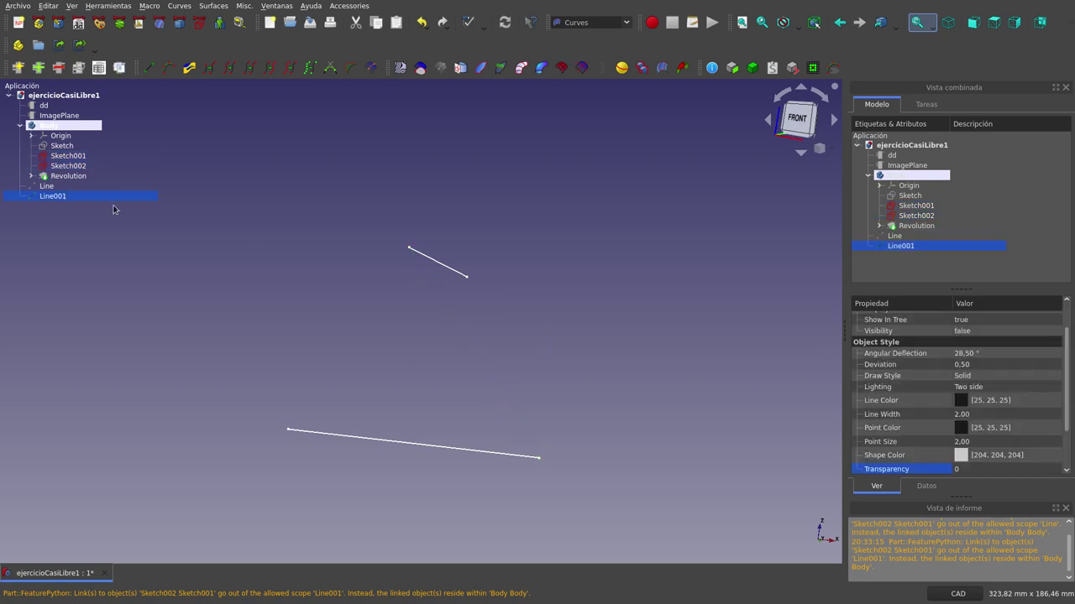
Create a line from the upper edge's right endpoint to the lower edge's left endpoint, and hide it.
left_click(467, 278)
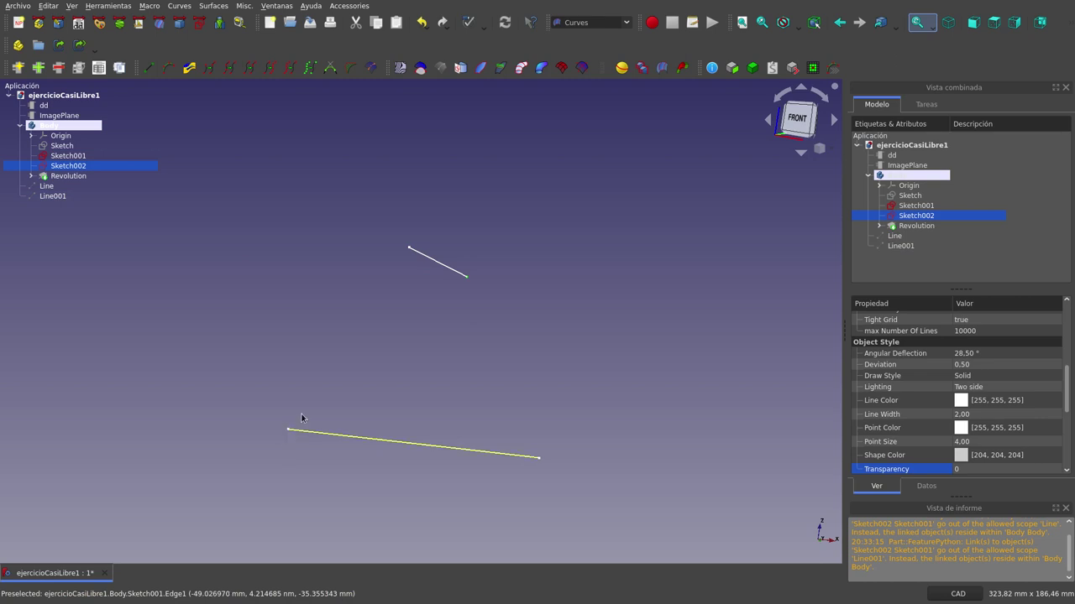
left_click(290, 430, "ctrl")
left_click(354, 393)
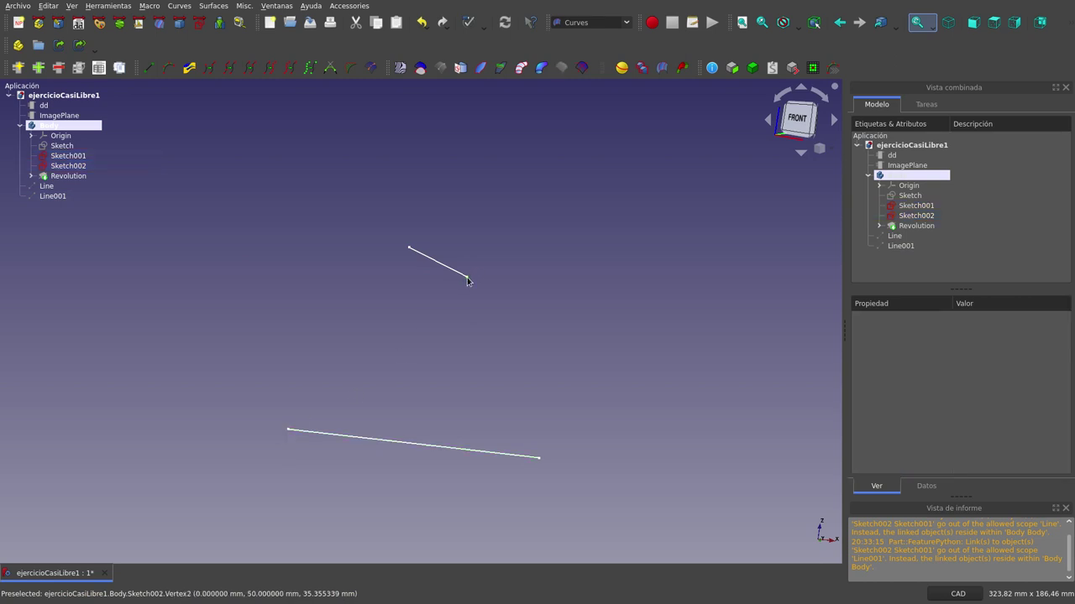
left_click(468, 281)
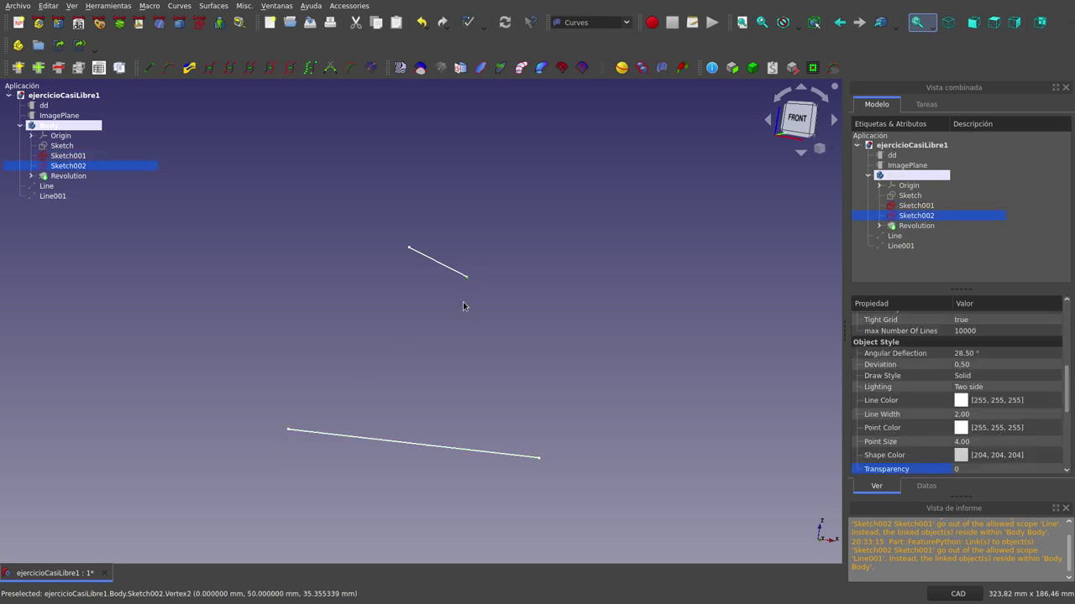
left_click(288, 434, "ctrl")
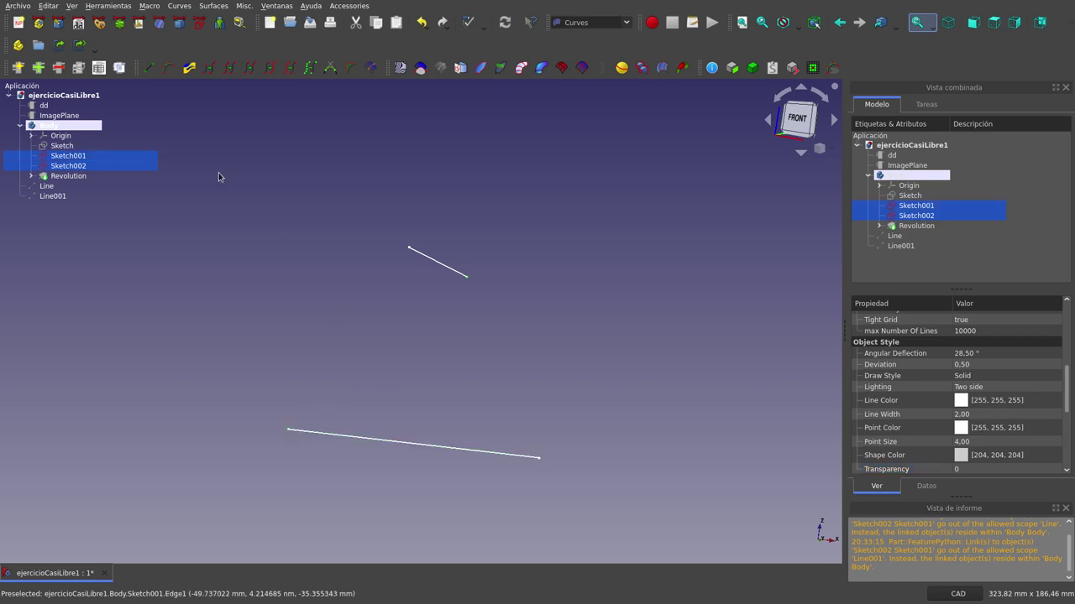
left_click(149, 68)
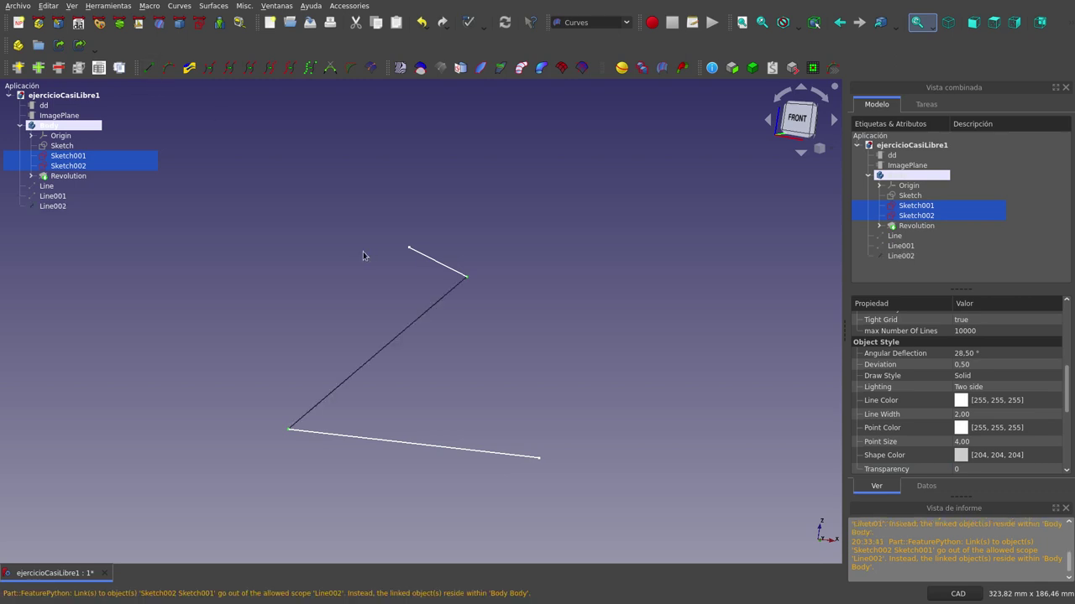
left_click(180, 233)
left_click(63, 207)
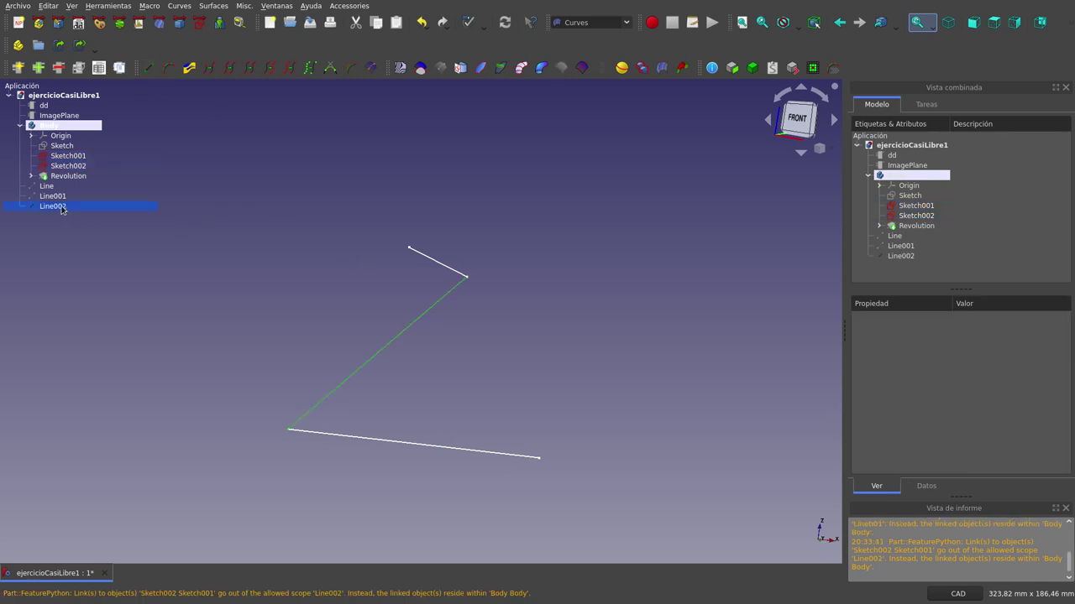
key("space")
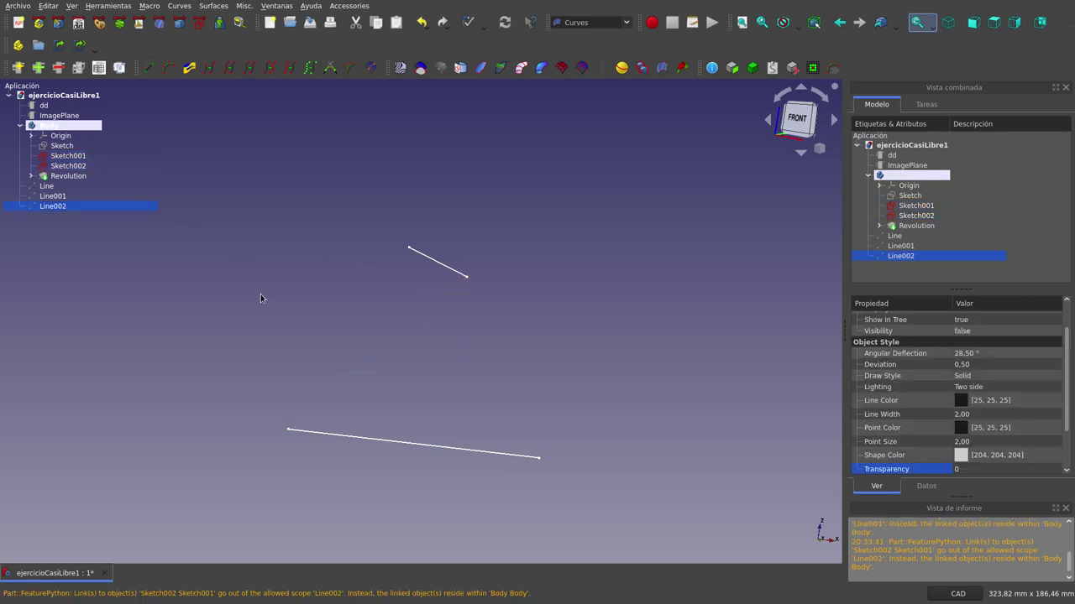
Make the hidden connecting lines between the two opposite edges visible again.
key("space")
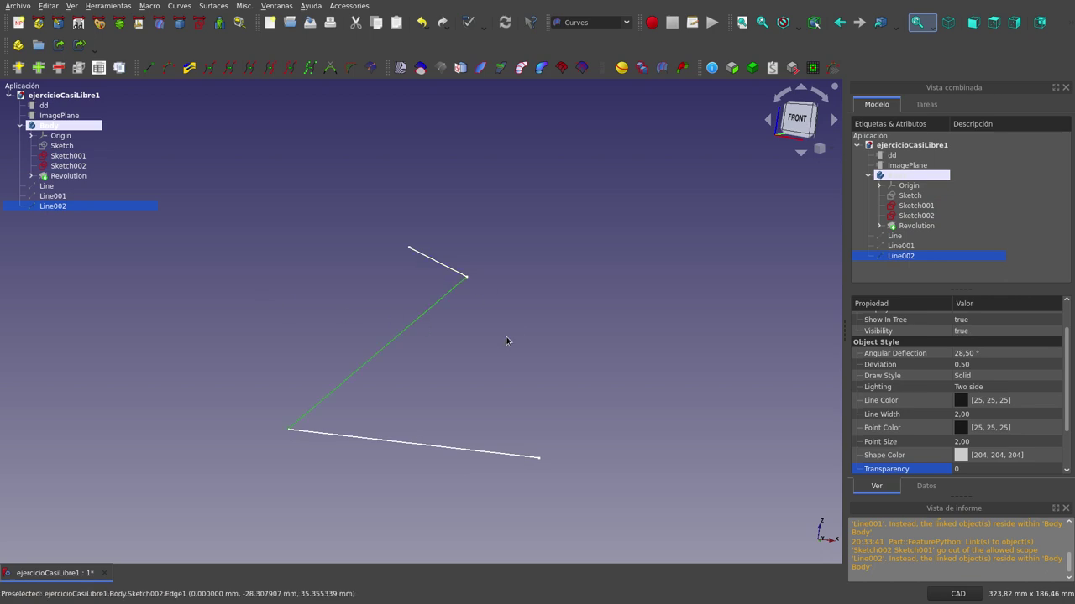
key("space")
left_click(66, 196)
key("space")
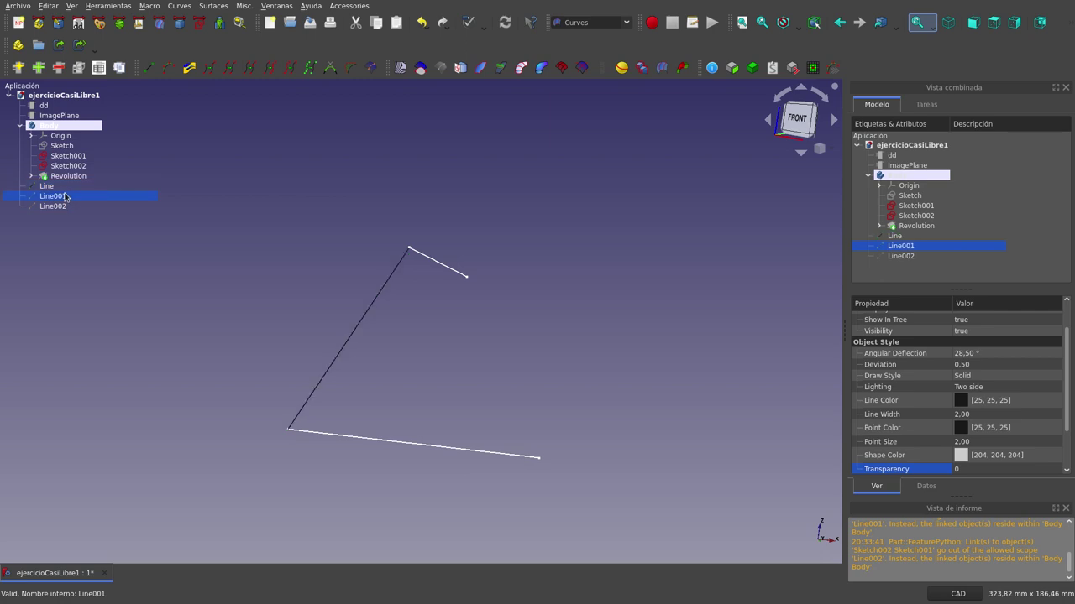
middle_click_drag(517, 285, 467, 307)
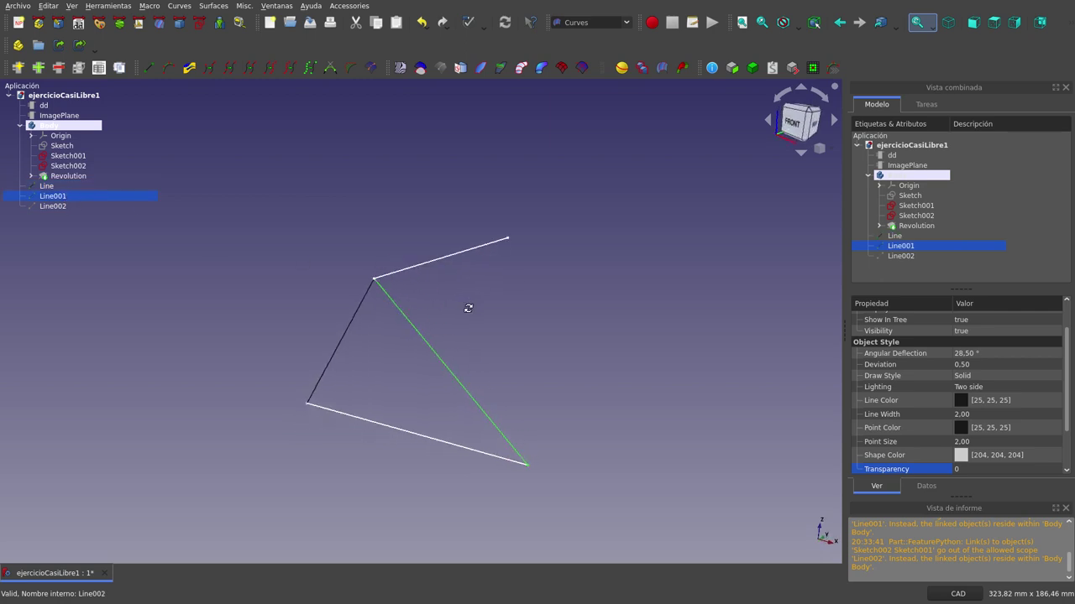
left_click(53, 206)
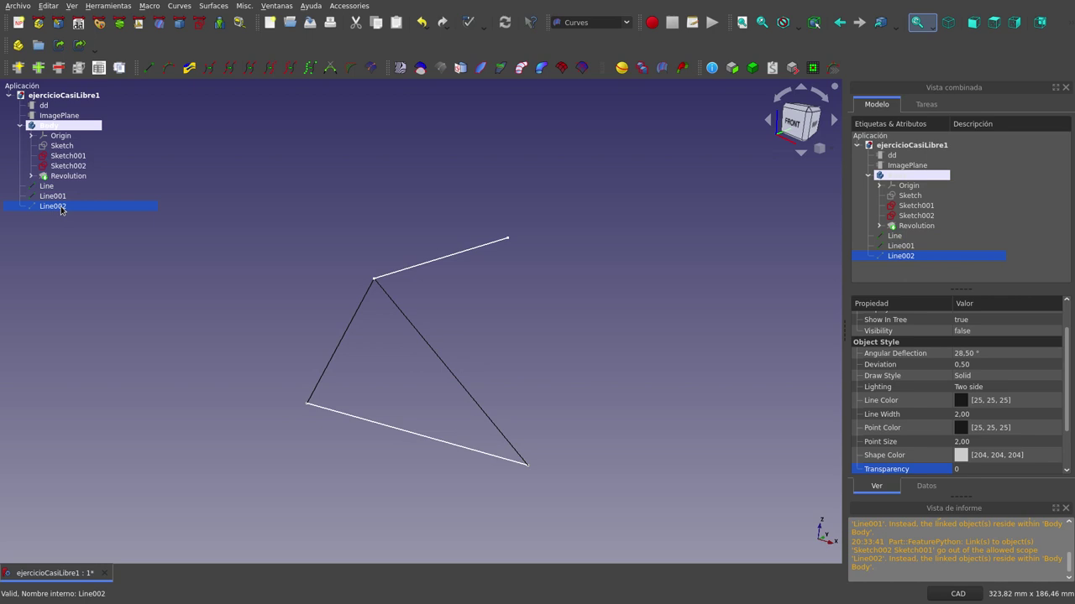
right_click(60, 210)
left_click(159, 382)
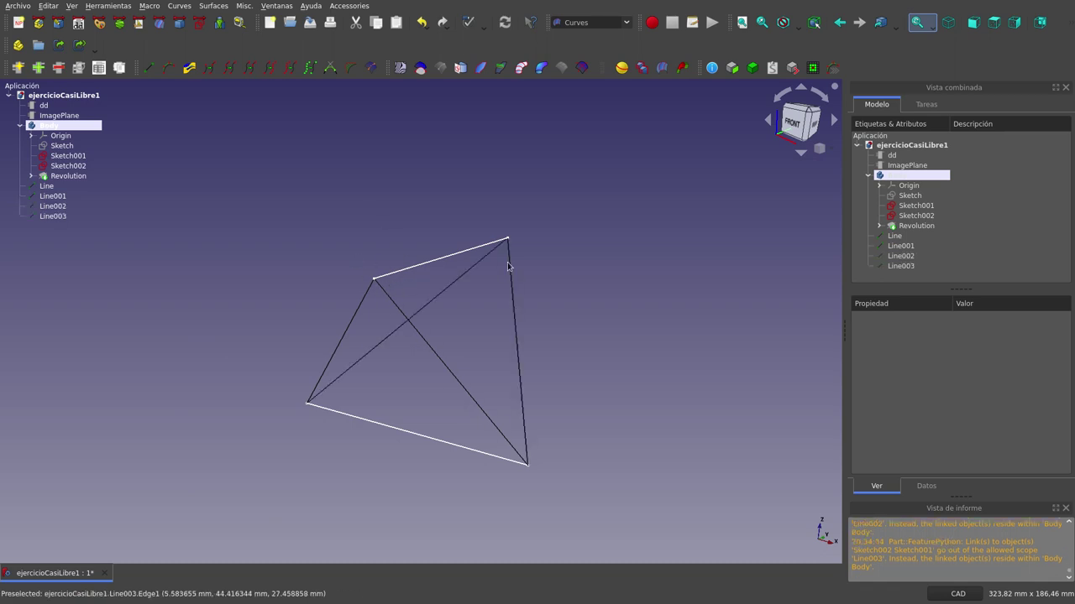
middle_click_drag(565, 287, 516, 294)
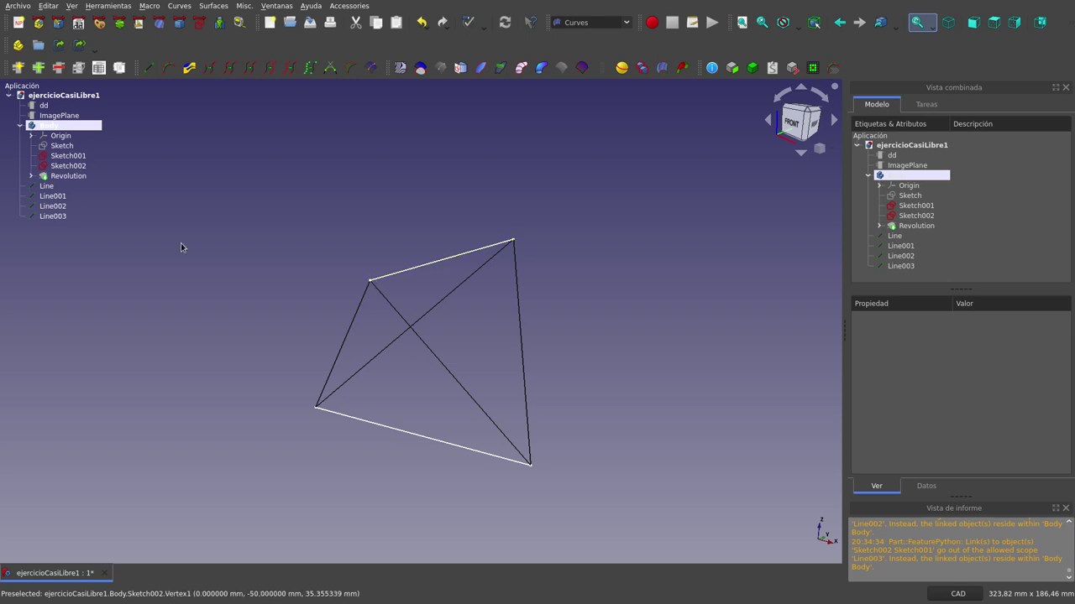
Set the line colour of all four connecting lines to white.
left_click(47, 187)
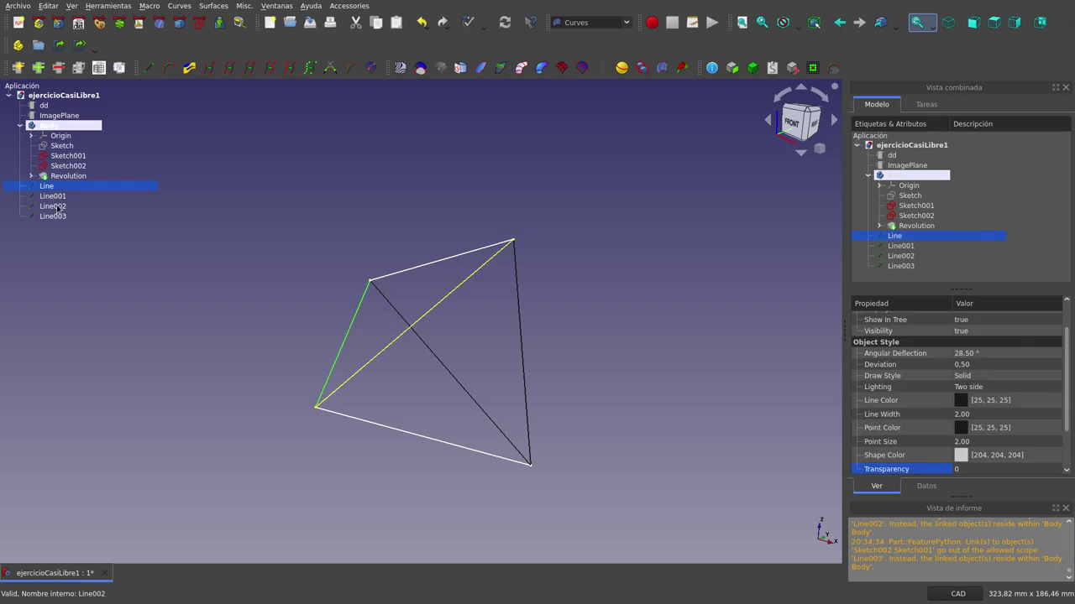
left_click(52, 216, "shift")
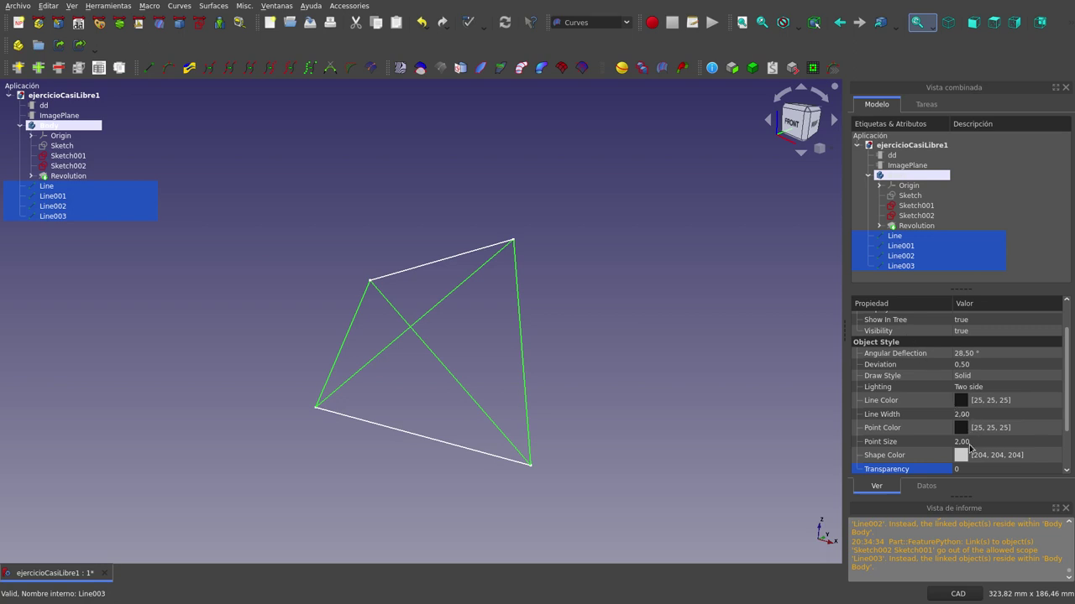
left_click(959, 402)
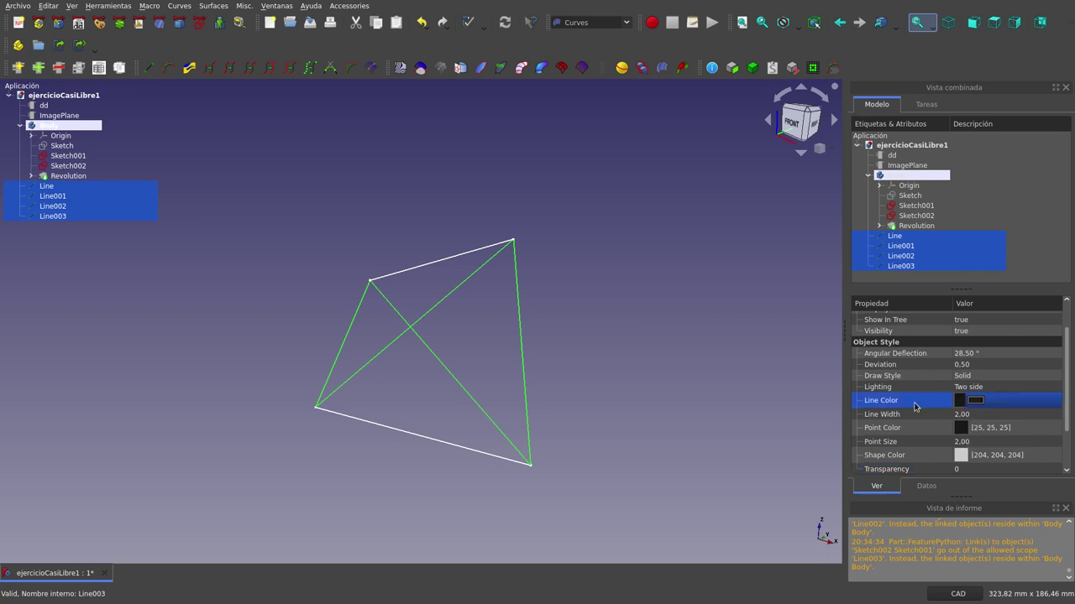
left_click(970, 403)
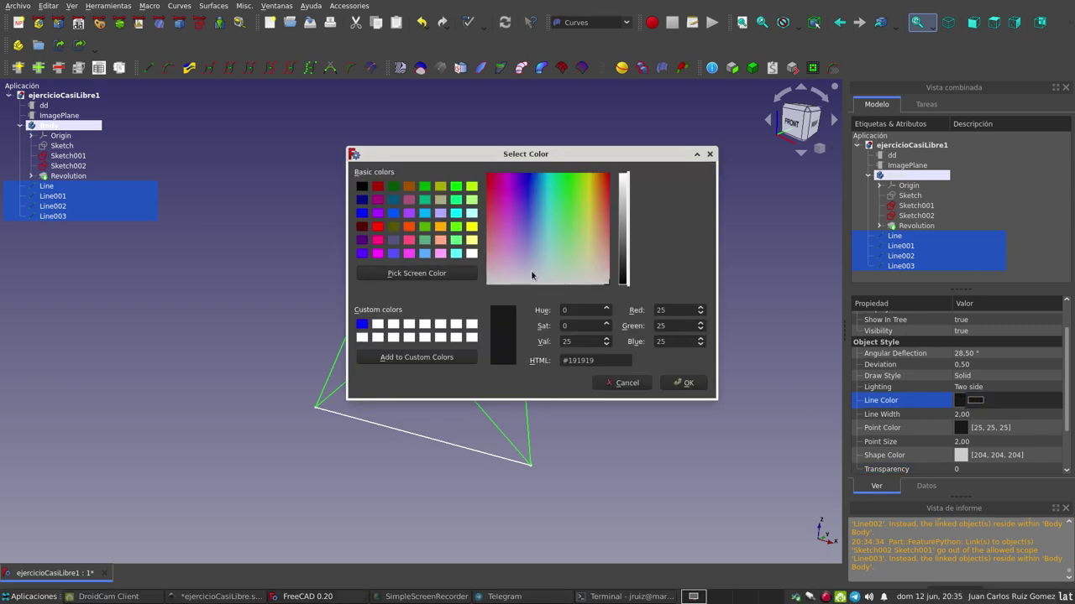
left_click(378, 325)
left_click(684, 382)
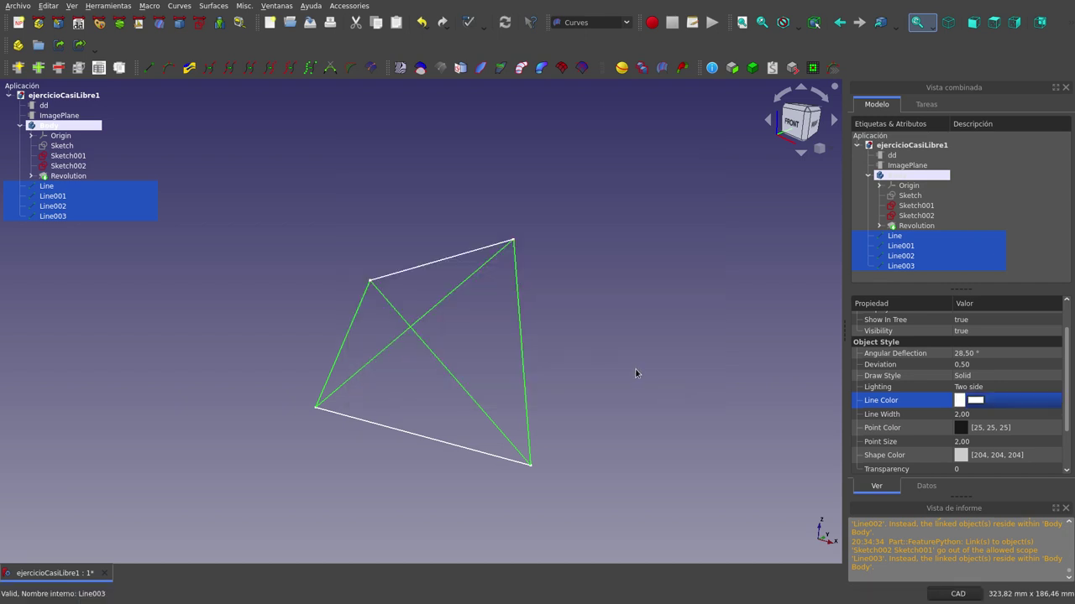
left_click(635, 373)
middle_click_drag(635, 373, 533, 395)
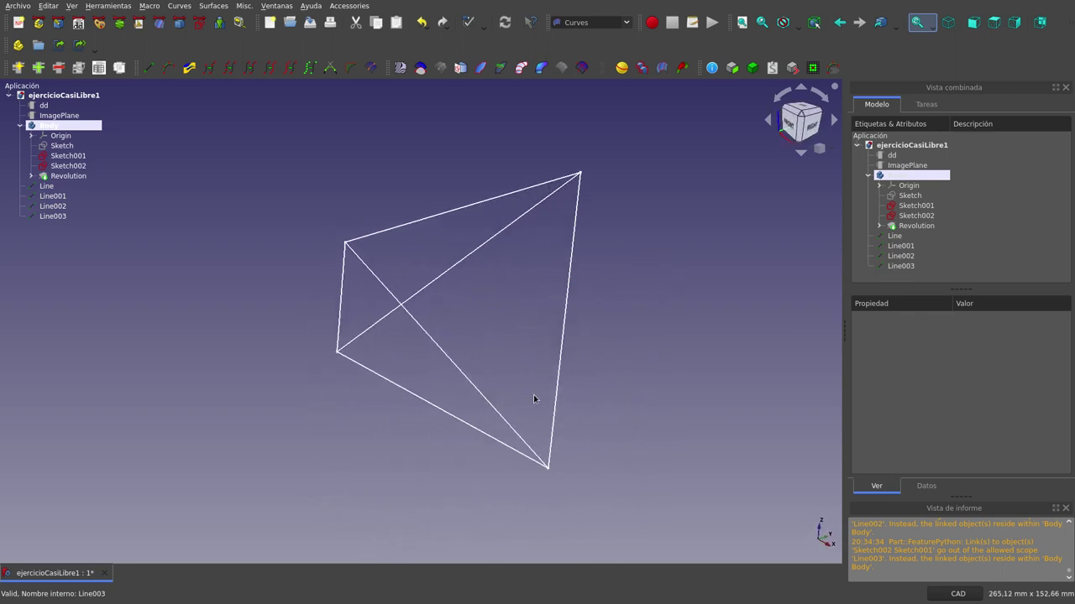
Show the revolved sphere around the tetrahedron and inspect the combined model from another angle.
left_click(69, 176)
key("space")
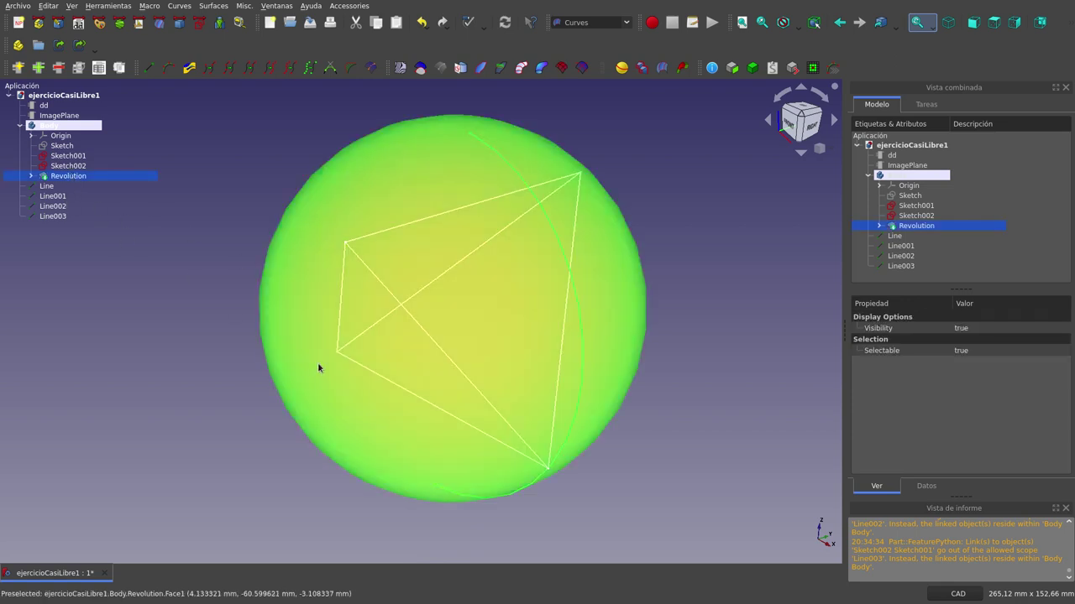
scroll(319, 367, "down", 4)
left_click(568, 368)
mouse_move(569, 368)
middle_mouse_down()
mouse_move(501, 352)
mouse_move(600, 355)
mouse_move(559, 389)
mouse_move(403, 395)
middle_mouse_up()
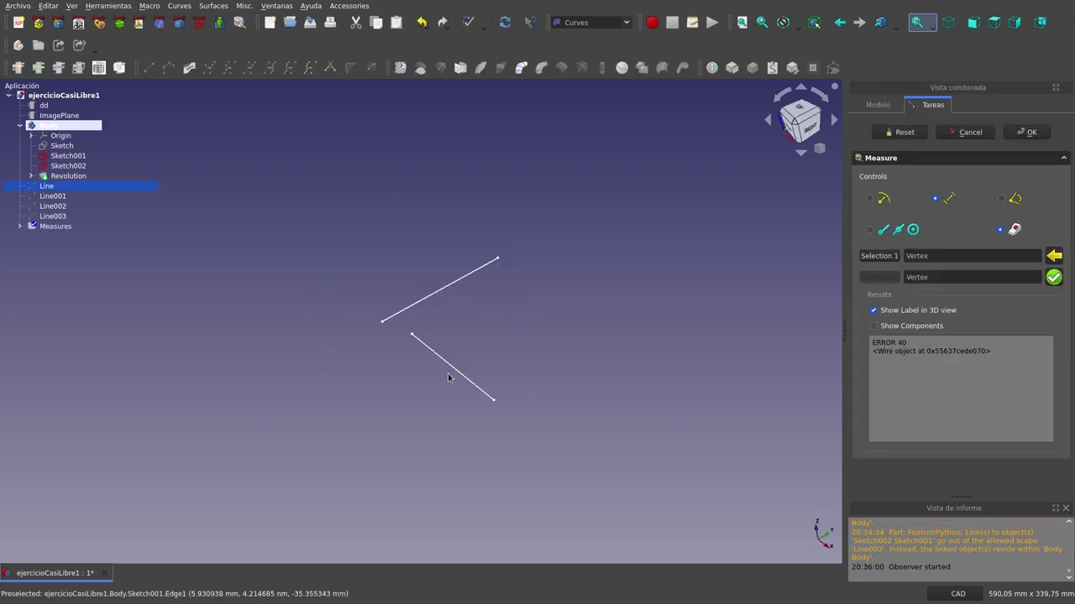
Make the hidden connecting lines between the tetrahedron's two opposite sketched edges visible again.
scroll(448, 373, "up", 2)
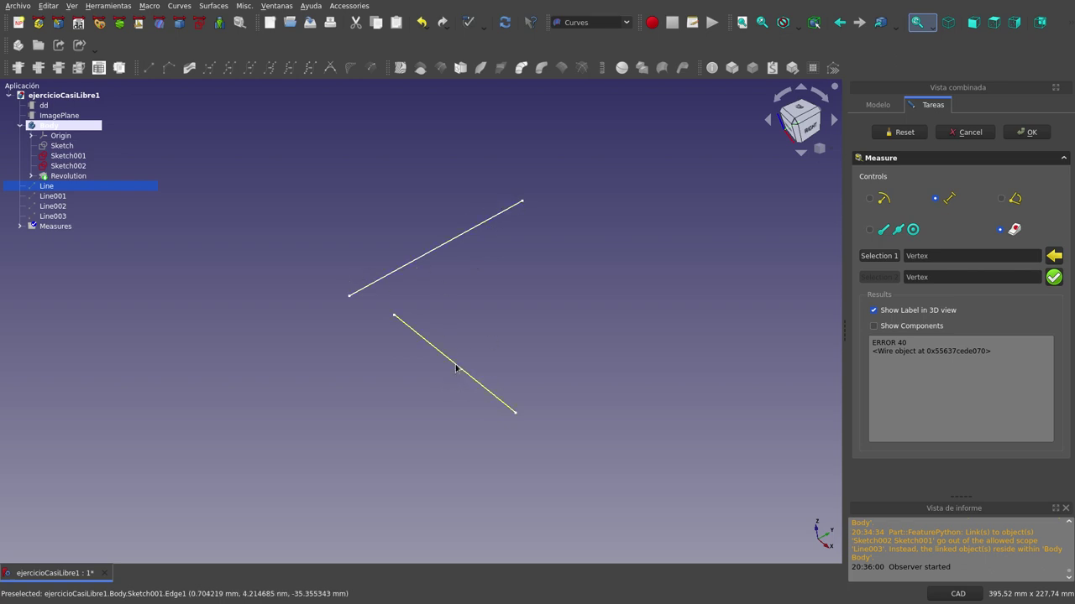
left_click(62, 206)
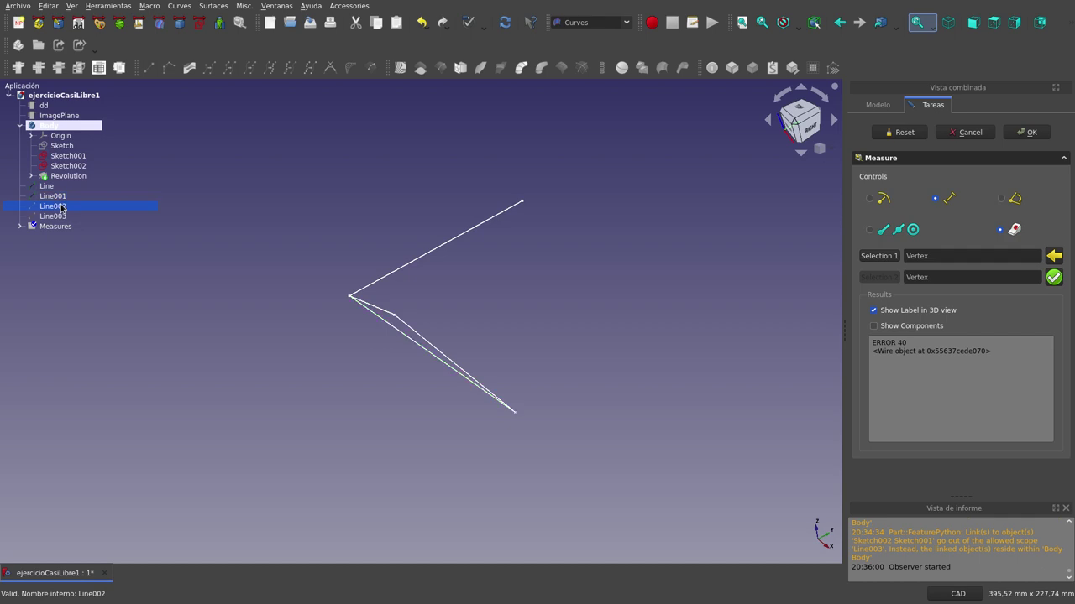
key("space")
left_click(64, 216)
key("space")
mouse_move(473, 334)
middle_mouse_down()
mouse_move(487, 314)
mouse_move(481, 340)
middle_mouse_up()
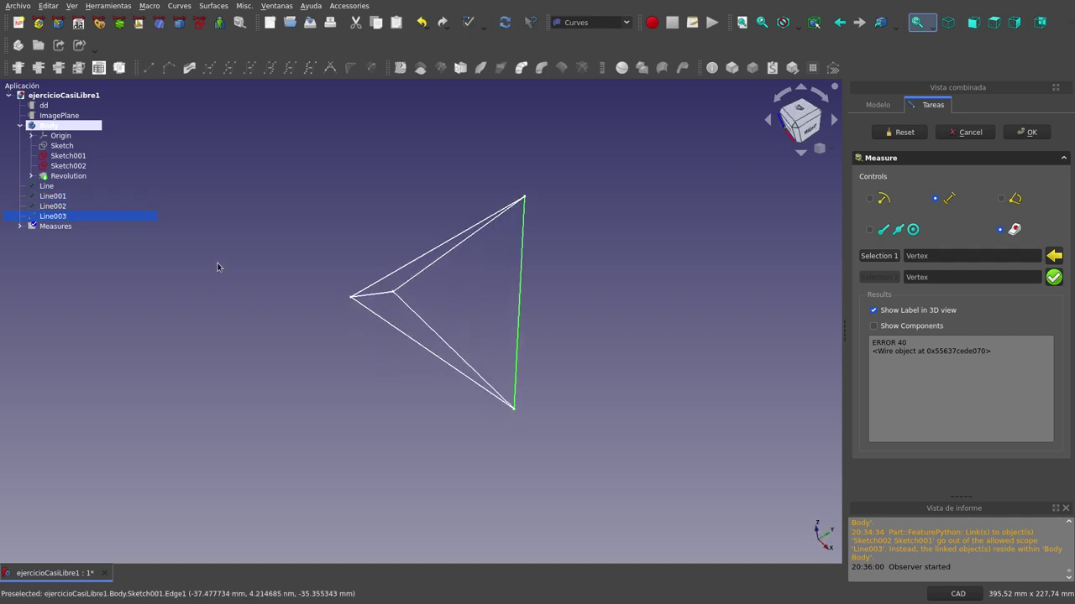
Show the stored distance measurements on the tetrahedron's connecting lines and check them from above.
left_click(64, 226)
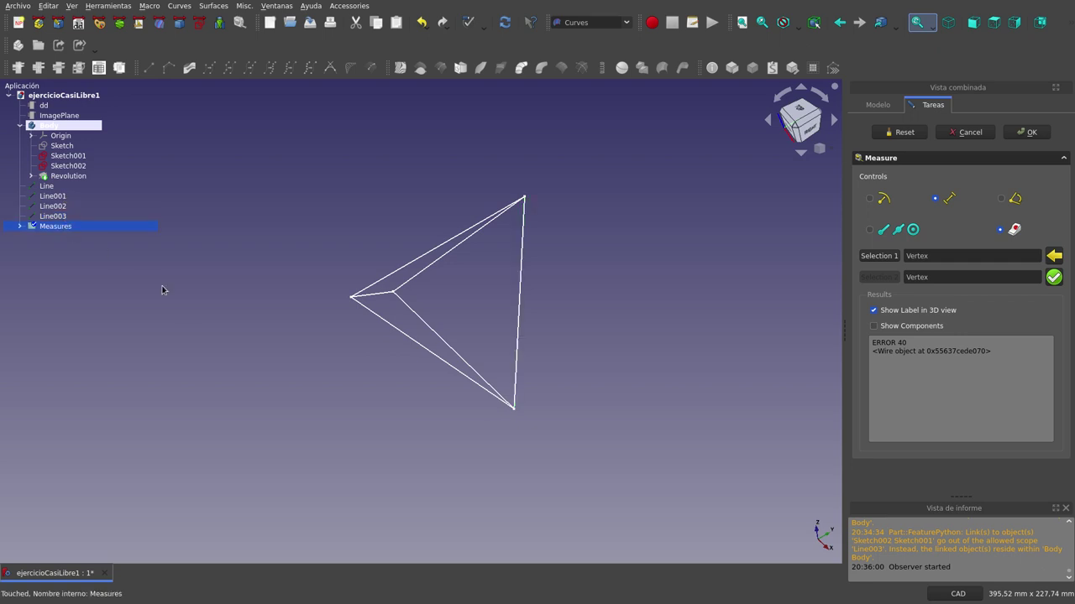
key("space")
middle_click_drag(287, 365, 345, 302)
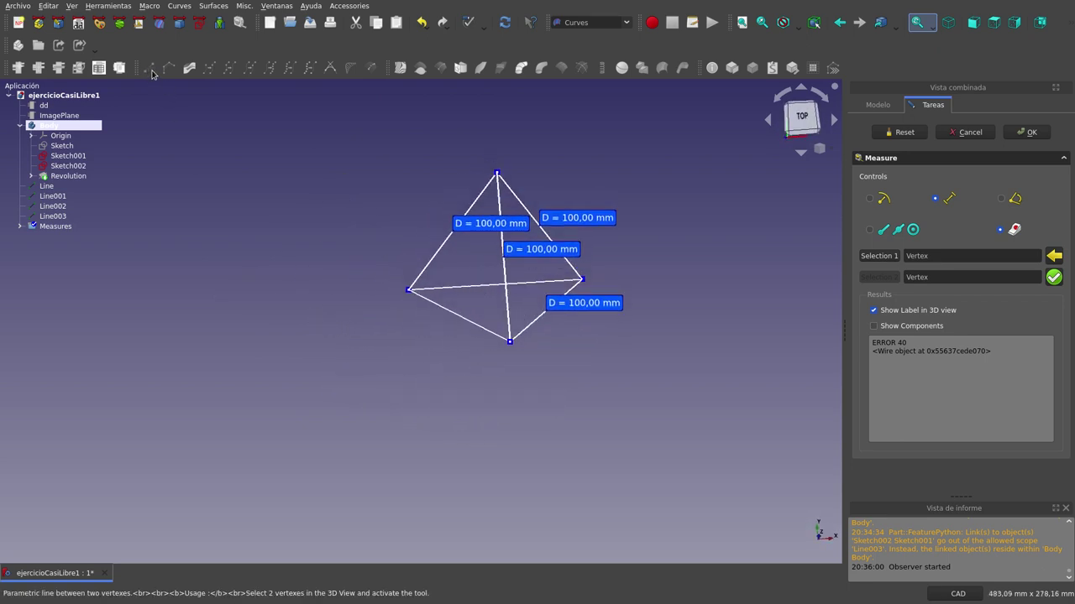
Make the revolved sphere and the body's origin planes and axes visible.
left_click(77, 176)
left_click(283, 334)
middle_click_drag(285, 336, 243, 233)
left_click(71, 136)
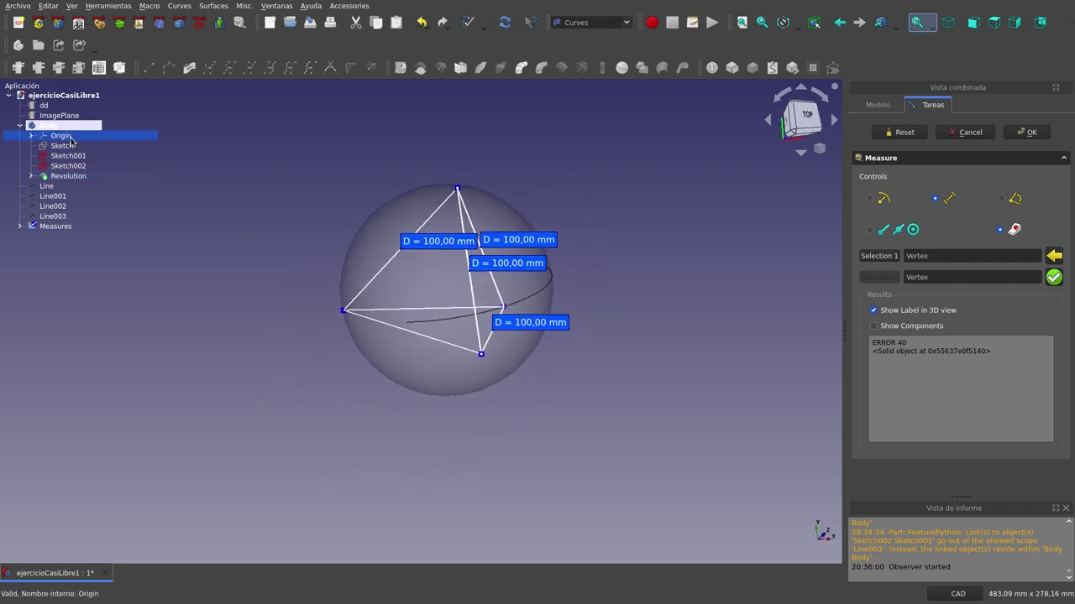
middle_click_drag(309, 295, 475, 289)
left_click(343, 171)
Hide the distance measurements and clear all messages from the report view.
left_click(55, 227)
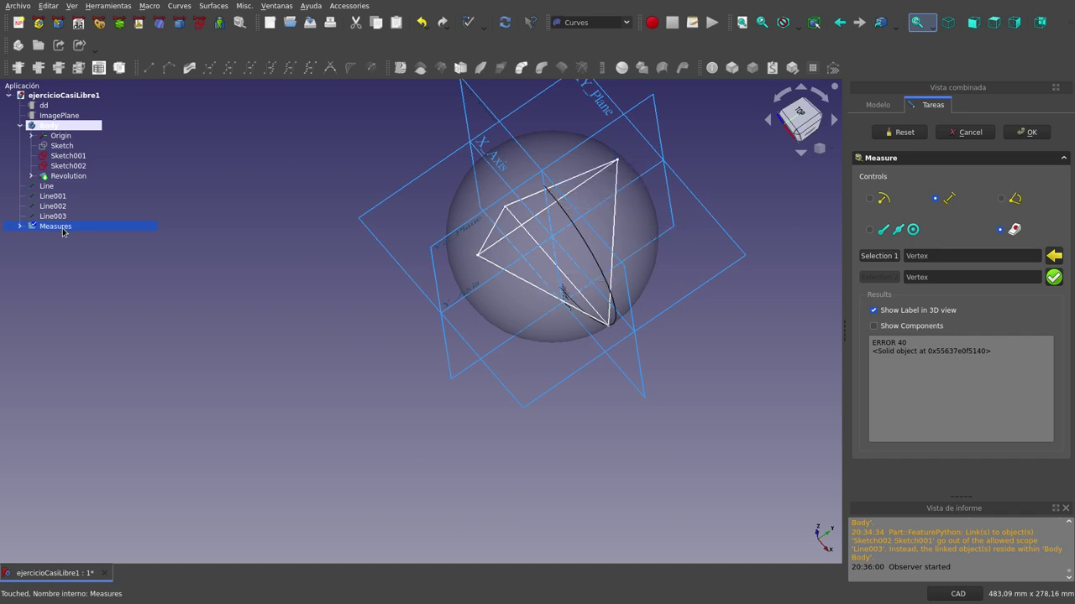
middle_click_drag(341, 367, 527, 330)
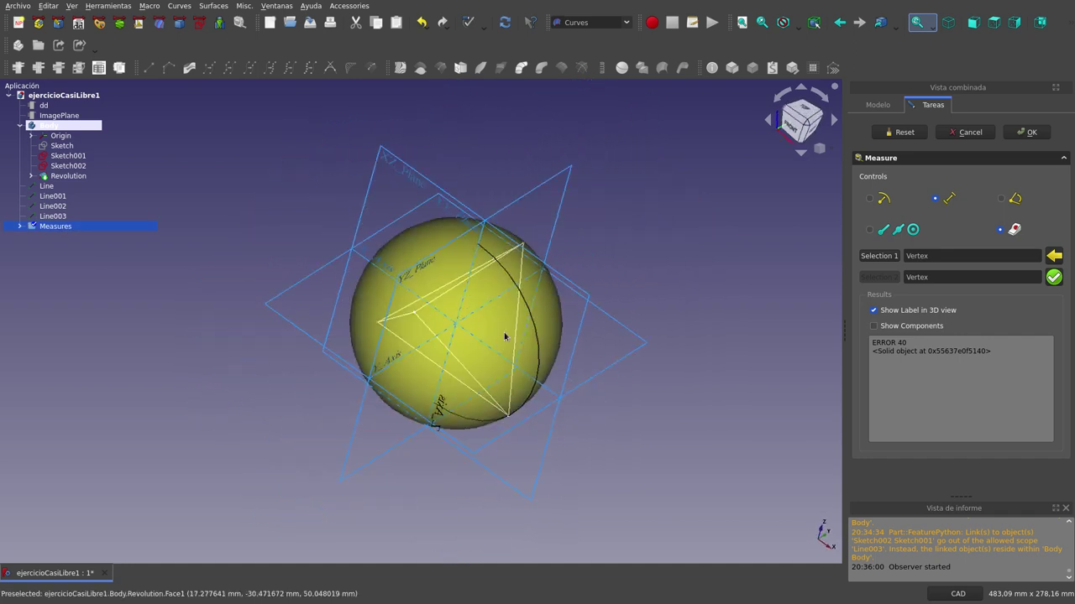
right_click(923, 552)
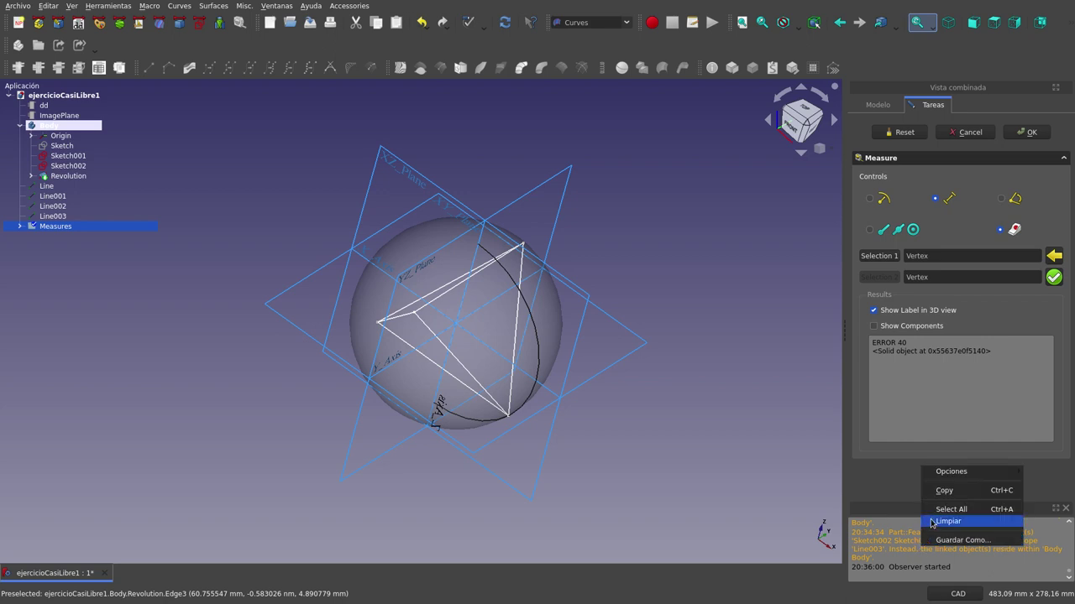
left_click(932, 522)
Examine from several angles how the tetrahedron sits inside the transparent sphere relative to the origin planes.
middle_click_drag(556, 372, 363, 302)
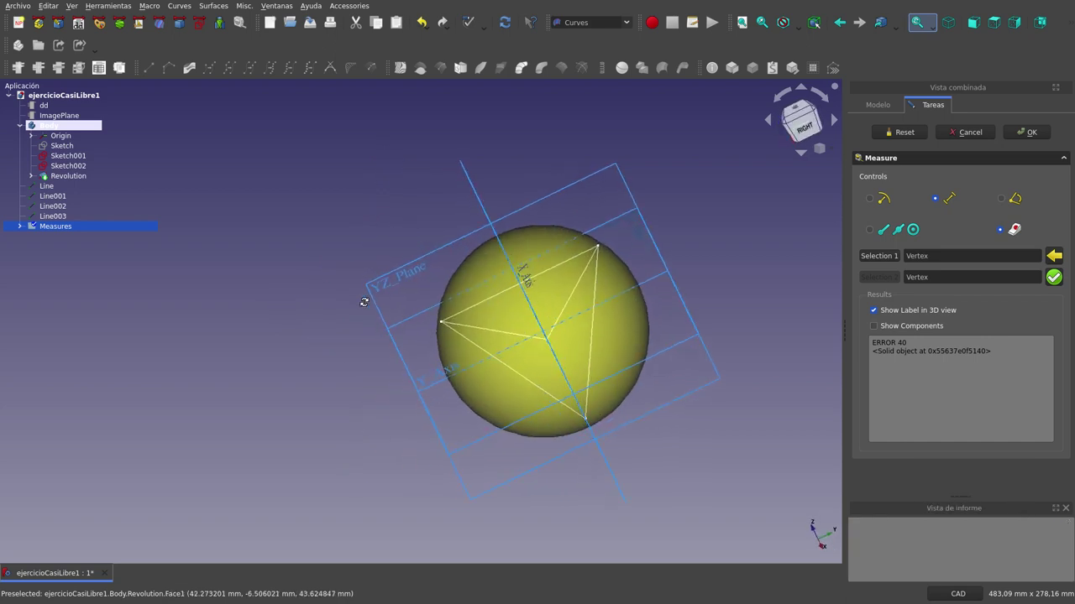
scroll(740, 323, "up", 3)
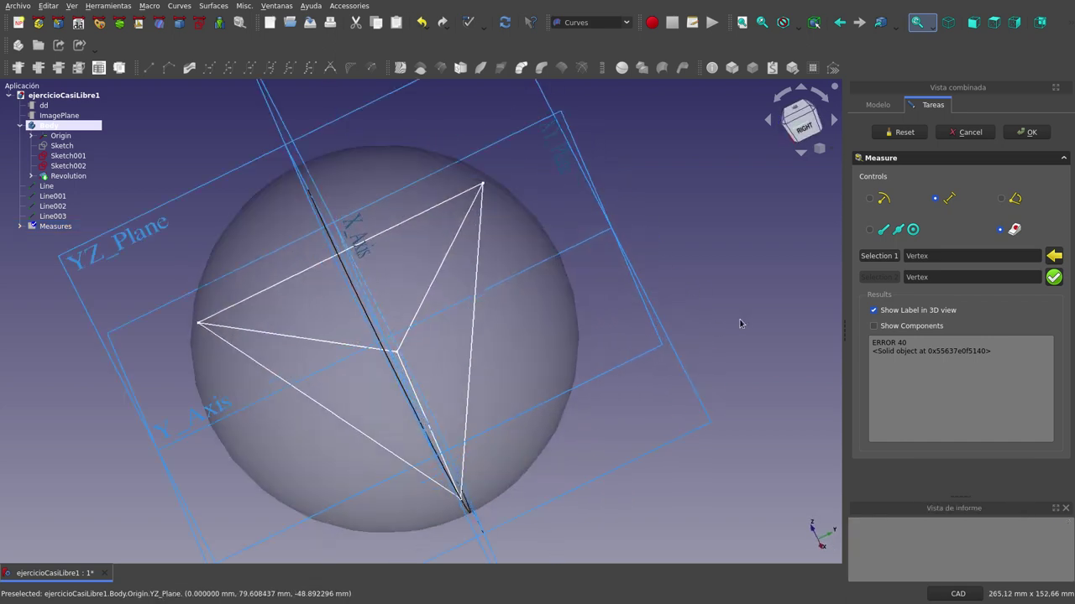
scroll(740, 323, "down", 2)
middle_click_drag(487, 256, 525, 246)
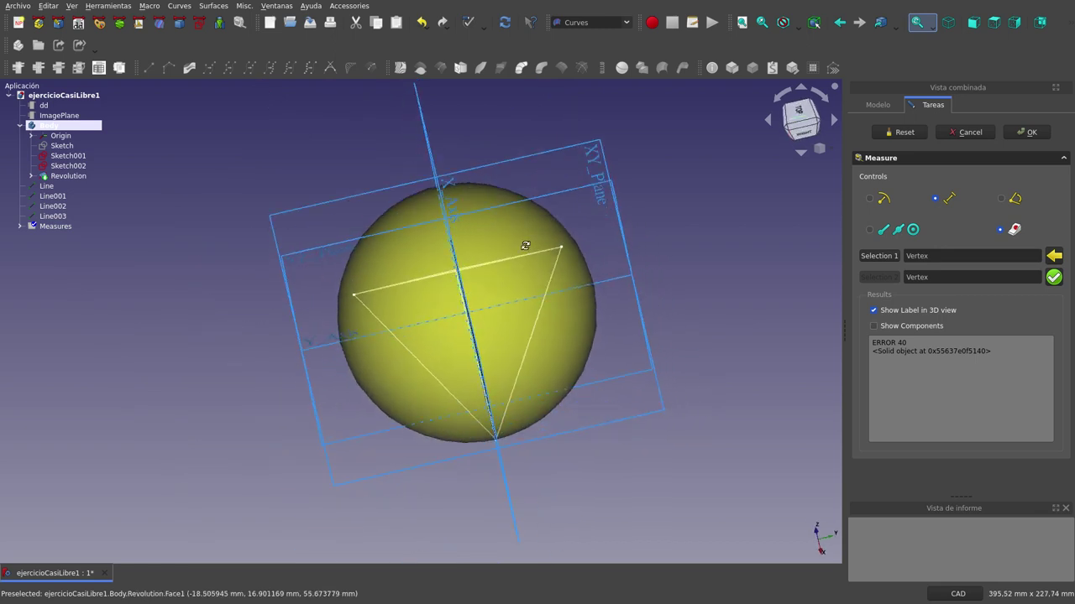
scroll(670, 331, "down", 2)
middle_click_drag(672, 330, 750, 340)
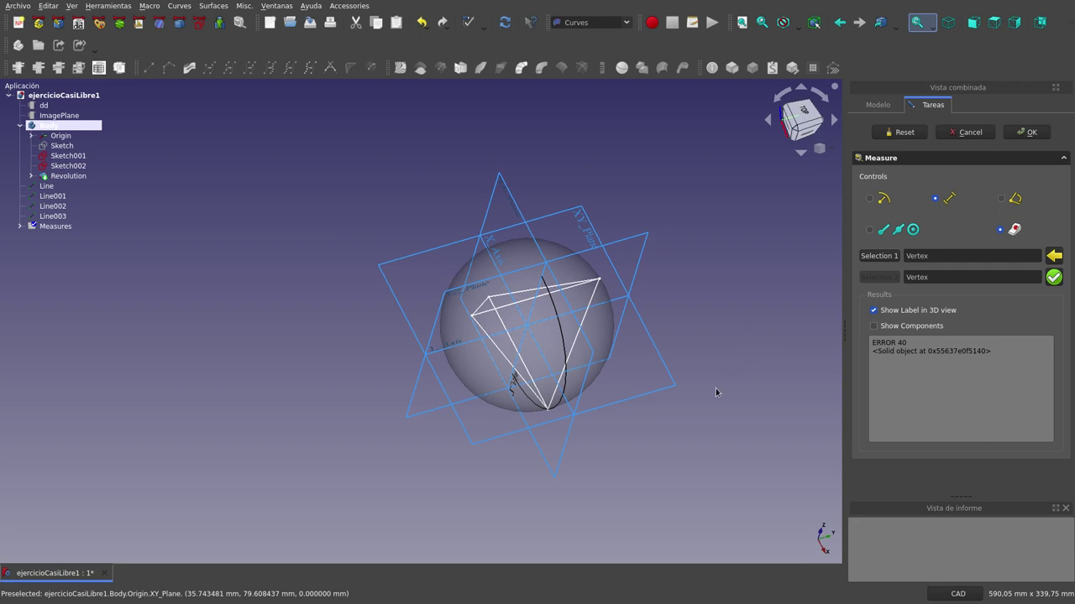
scroll(715, 390, "up", 3)
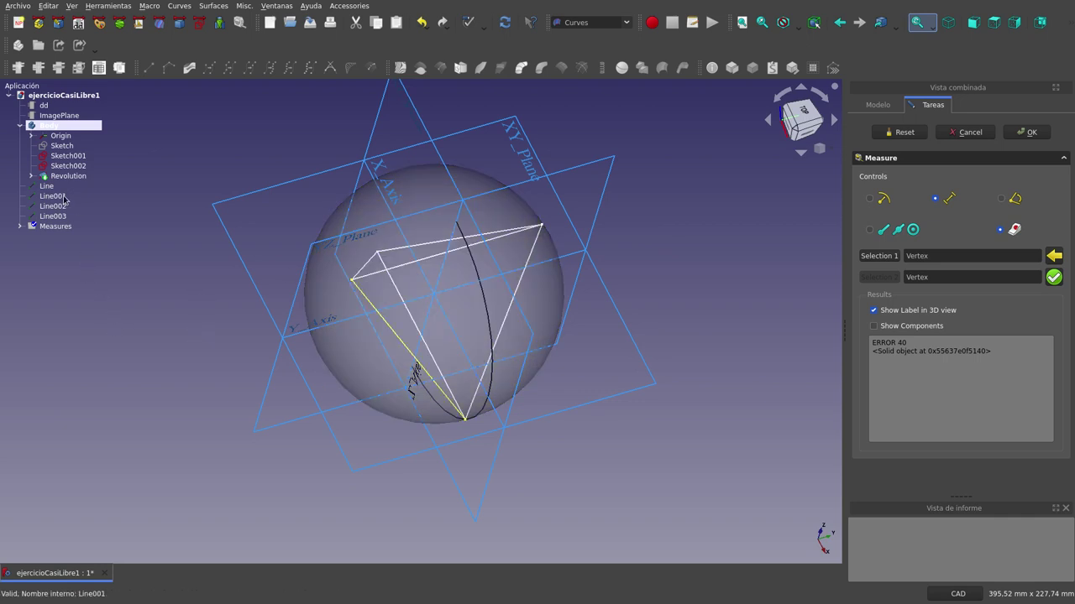
middle_click_drag(273, 363, 274, 299)
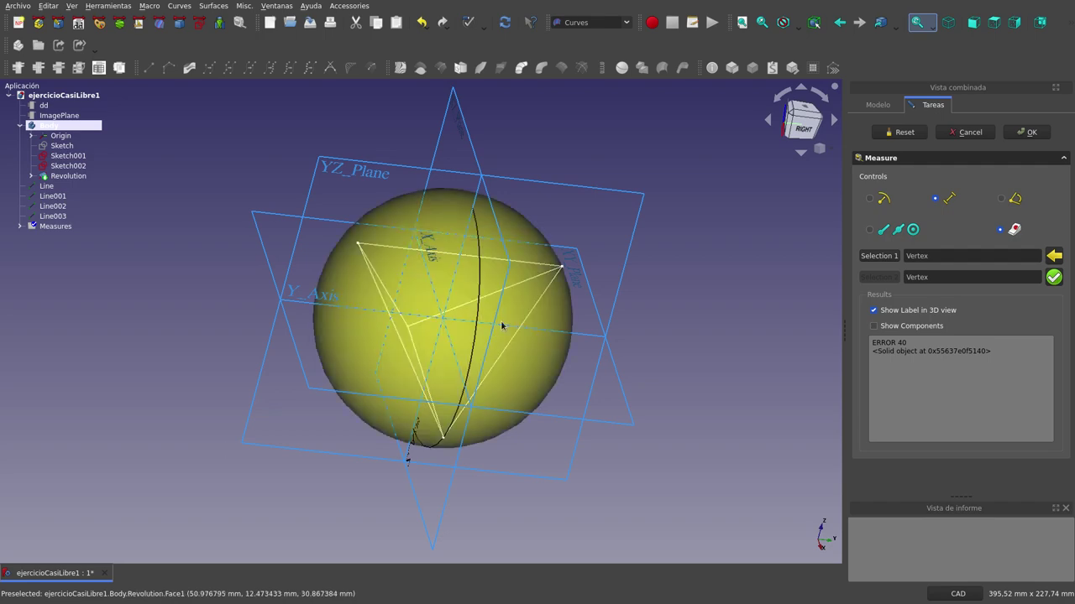
middle_click_drag(295, 391, 379, 403)
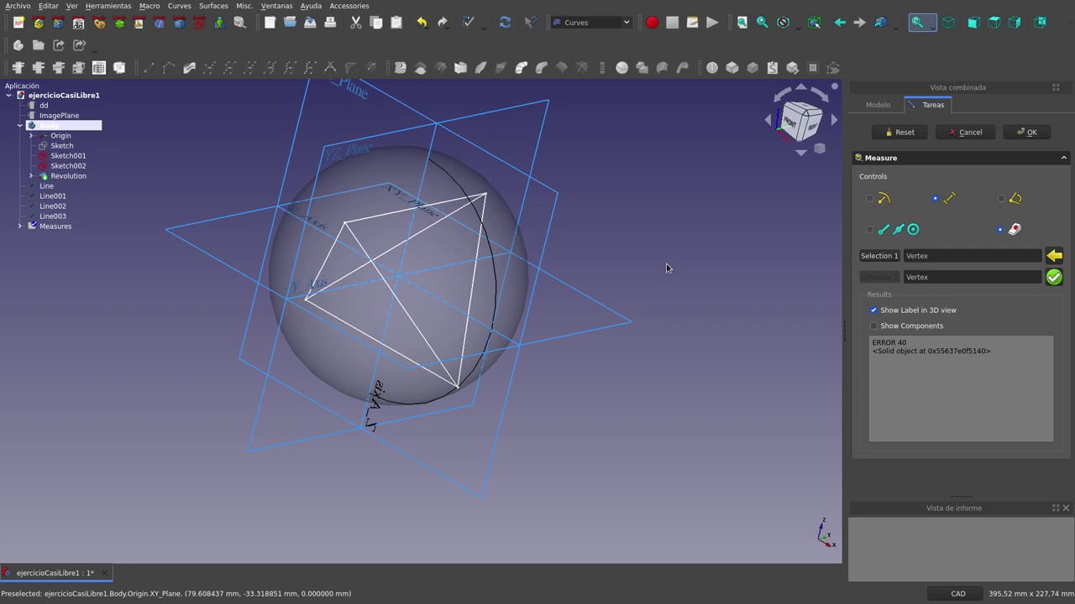
Hide the body's origin planes and axes, leaving the tetrahedron and sphere in view.
left_click(60, 136)
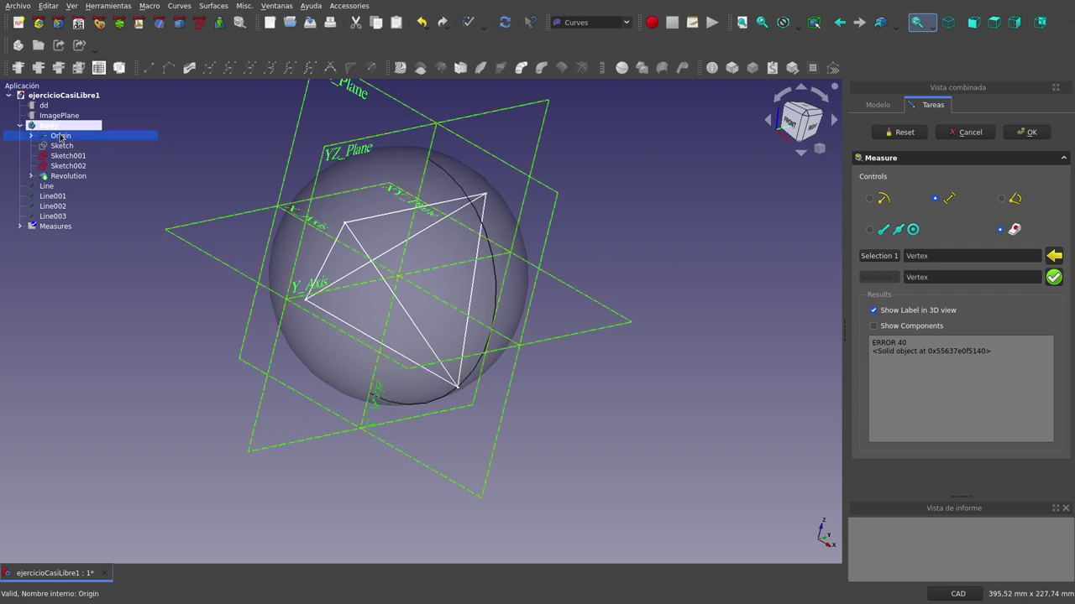
key("space")
mouse_move(504, 175)
middle_mouse_down()
mouse_move(489, 193)
mouse_move(458, 185)
mouse_move(514, 166)
middle_mouse_up()
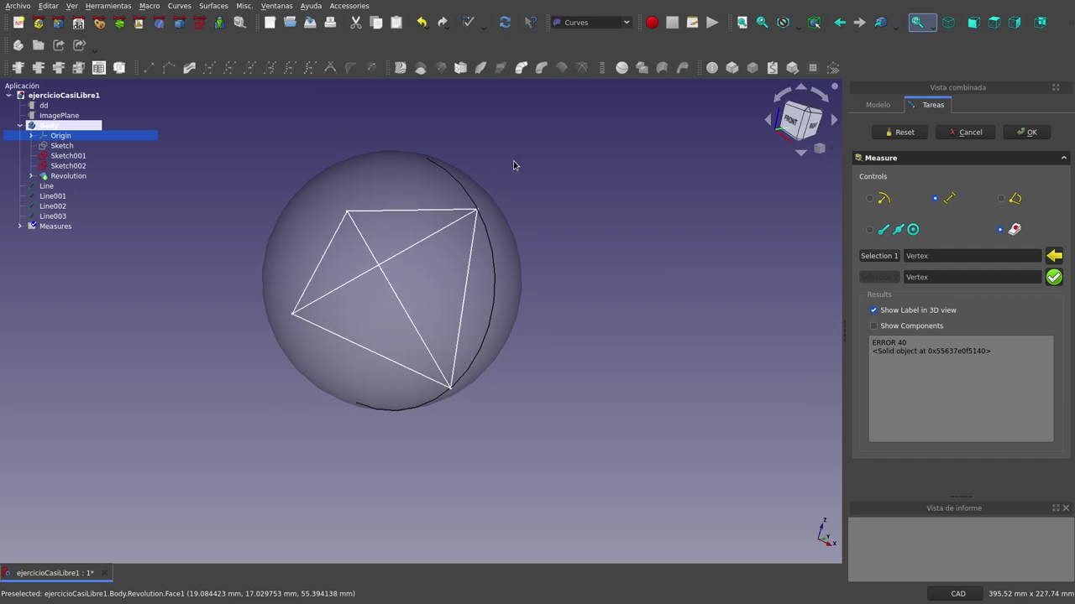